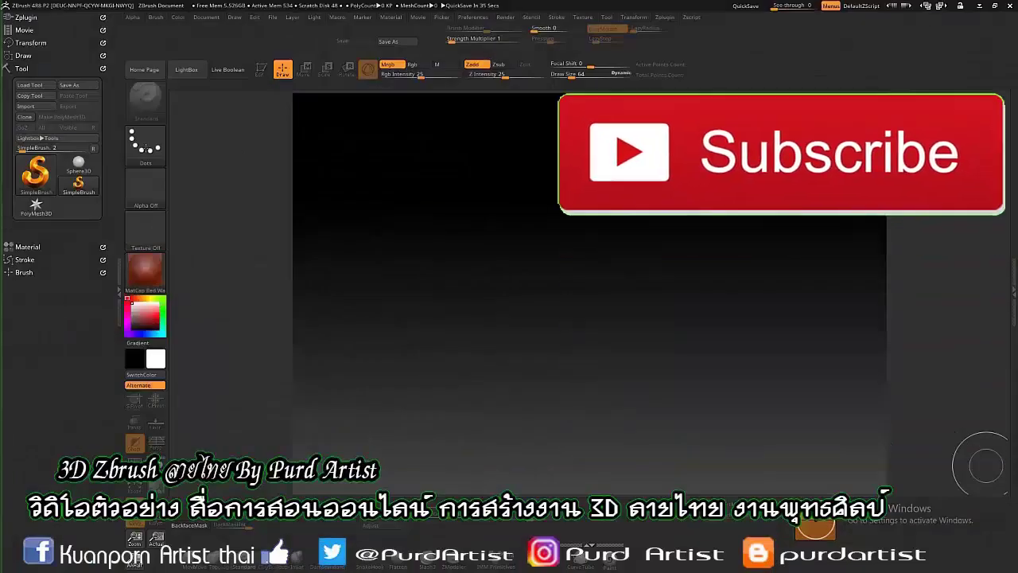
Draw a Sphere3D, make it an editable polymesh, and append a Cube3D as a second subtool.
left_click(56, 181)
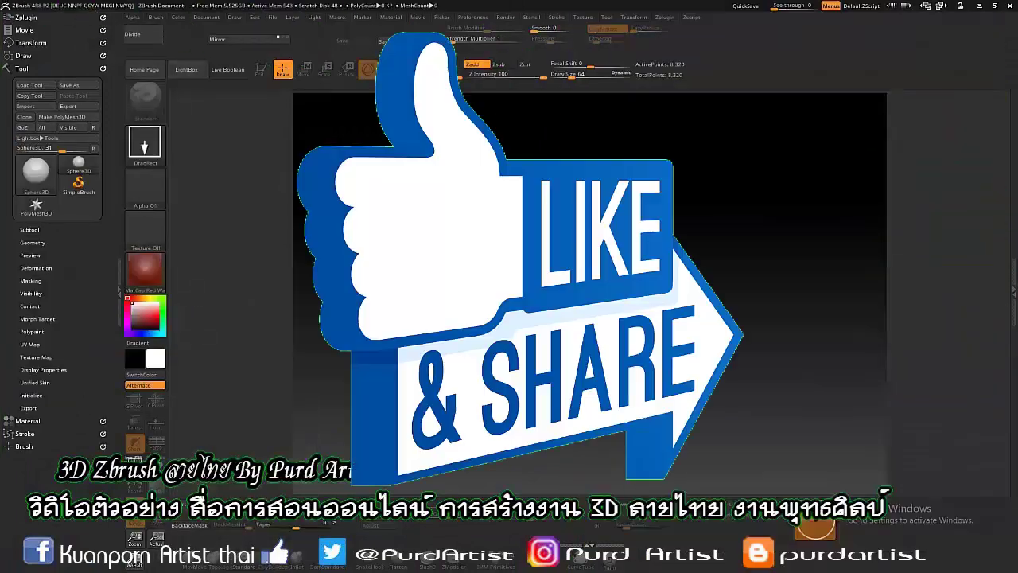
key("t")
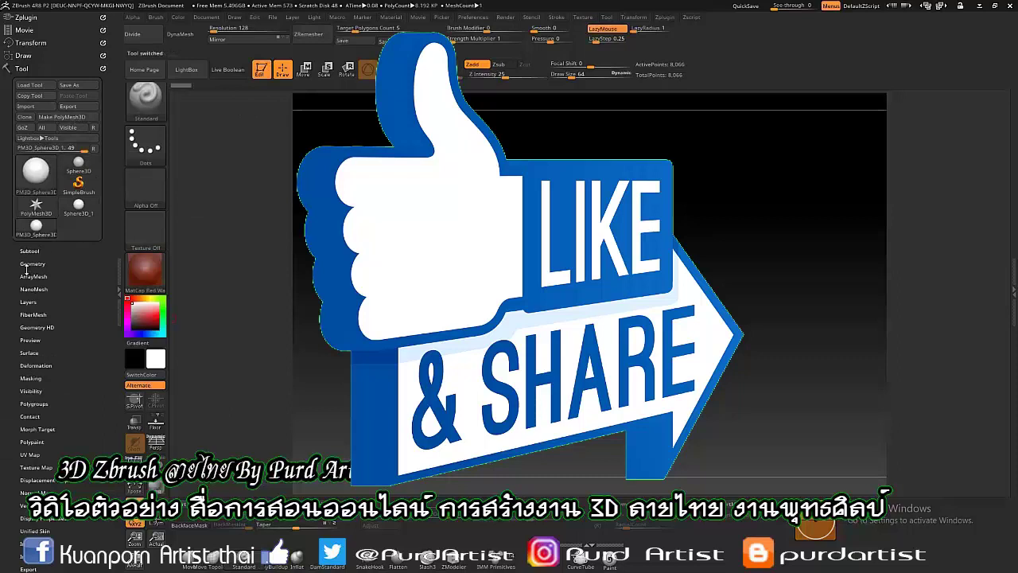
left_click(29, 250)
left_click(28, 512)
left_click(130, 422)
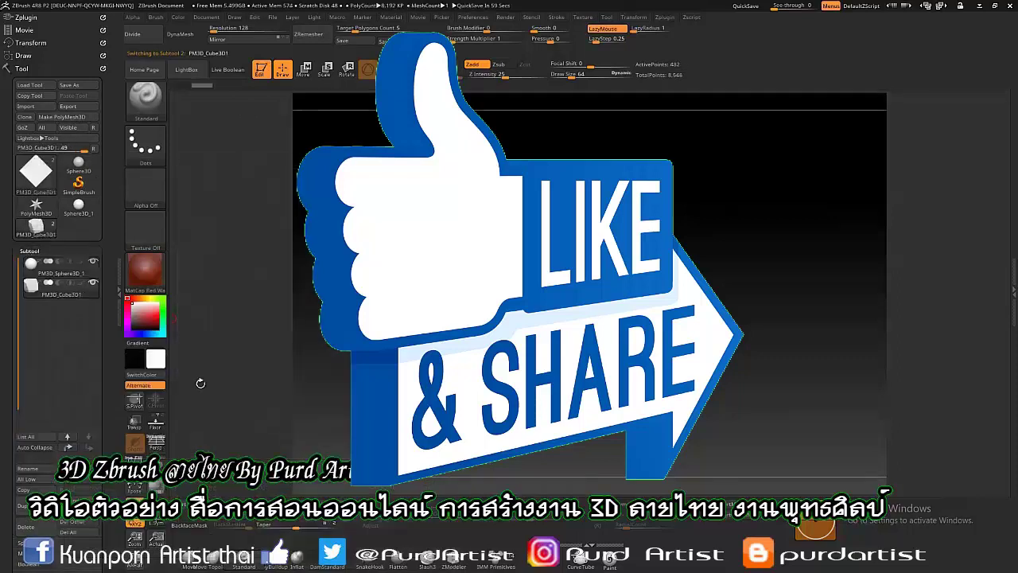
Move the cube slab beside the sphere, then DynaMesh them together at resolution 128.
key("w")
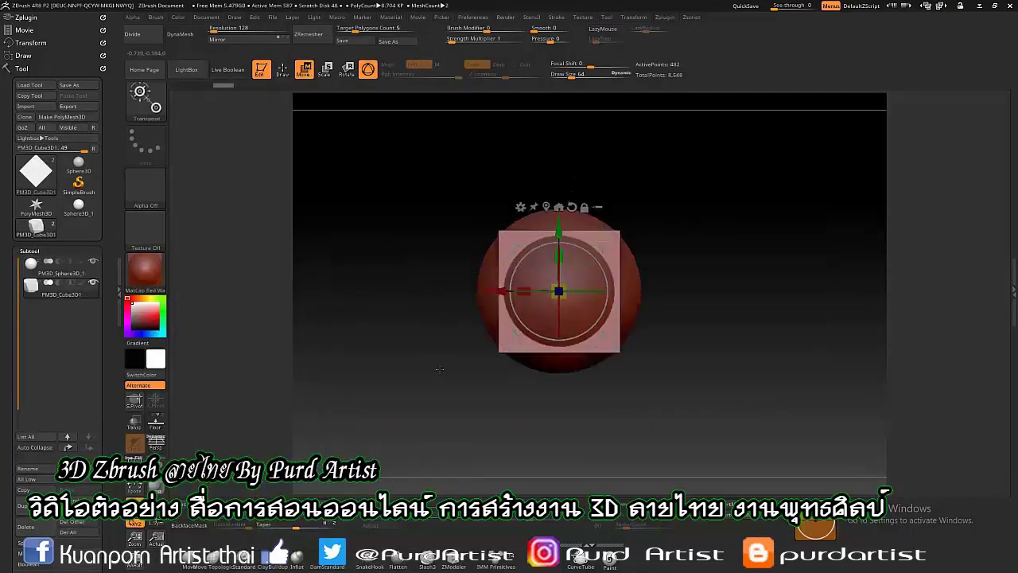
mouse_move(560, 255)
left_mouse_down()
mouse_move(462, 274)
mouse_move(486, 334)
mouse_move(446, 343)
left_mouse_up()
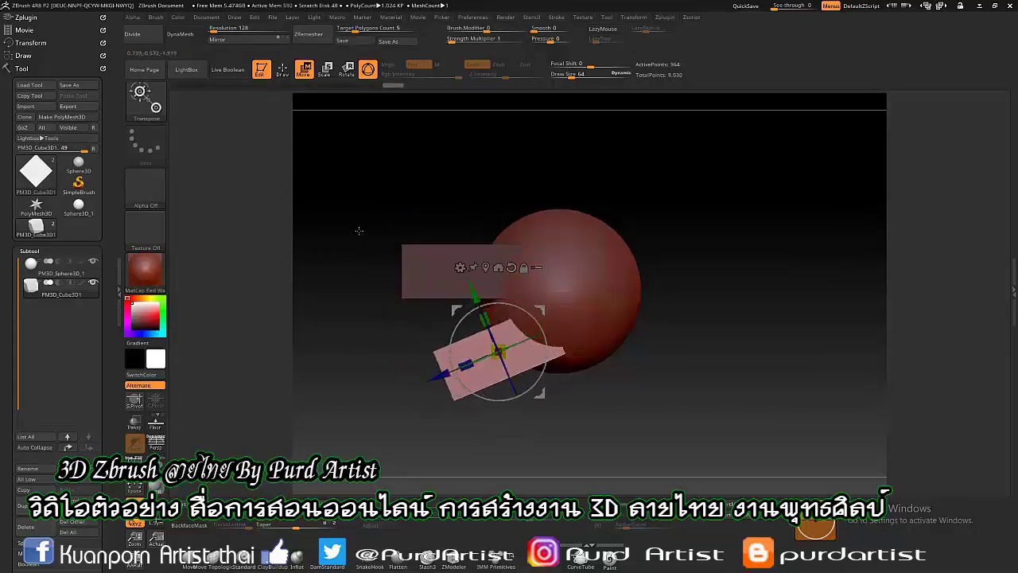
key("q")
left_click(75, 268)
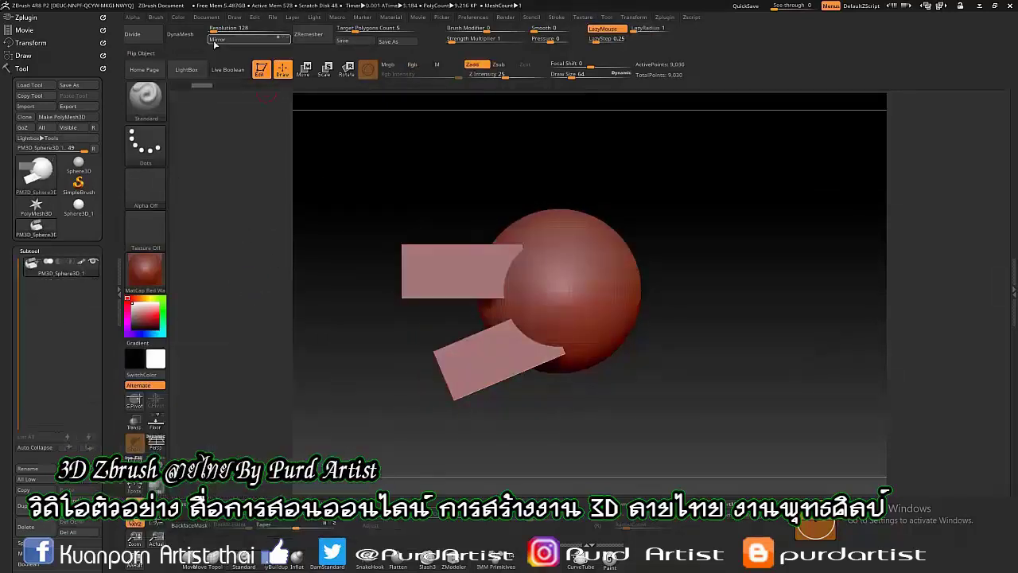
mouse_move(375, 228)
left_mouse_down("ctrl")
mouse_move(326, 302)
mouse_move(411, 280)
left_mouse_up("ctrl")
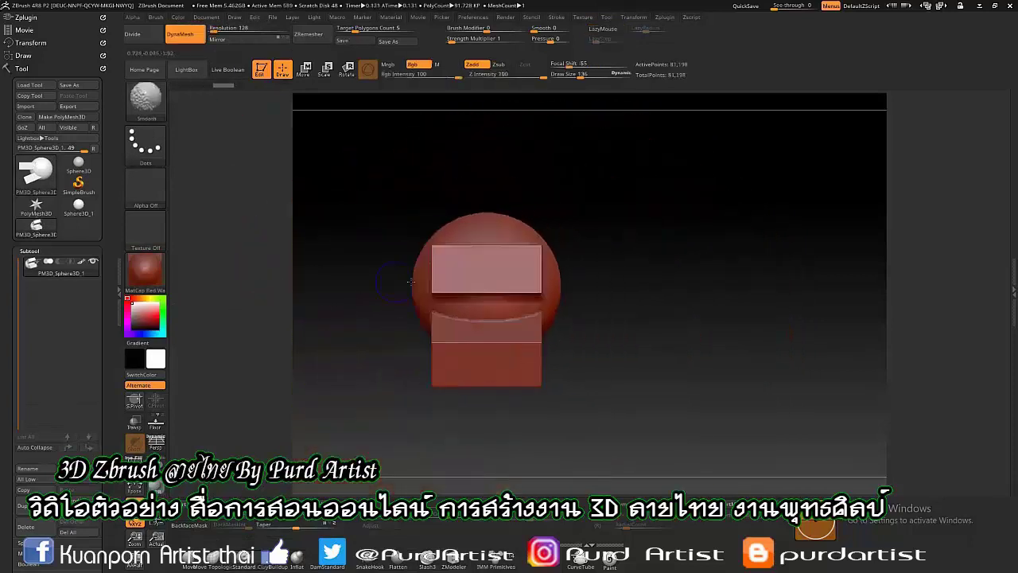
Pull the blocks into a tapered snout and jaw, smoothing the lower jaw block.
mouse_move(476, 273)
left_mouse_down()
mouse_move(353, 291)
mouse_move(574, 248)
mouse_move(697, 252)
mouse_move(595, 253)
left_mouse_up()
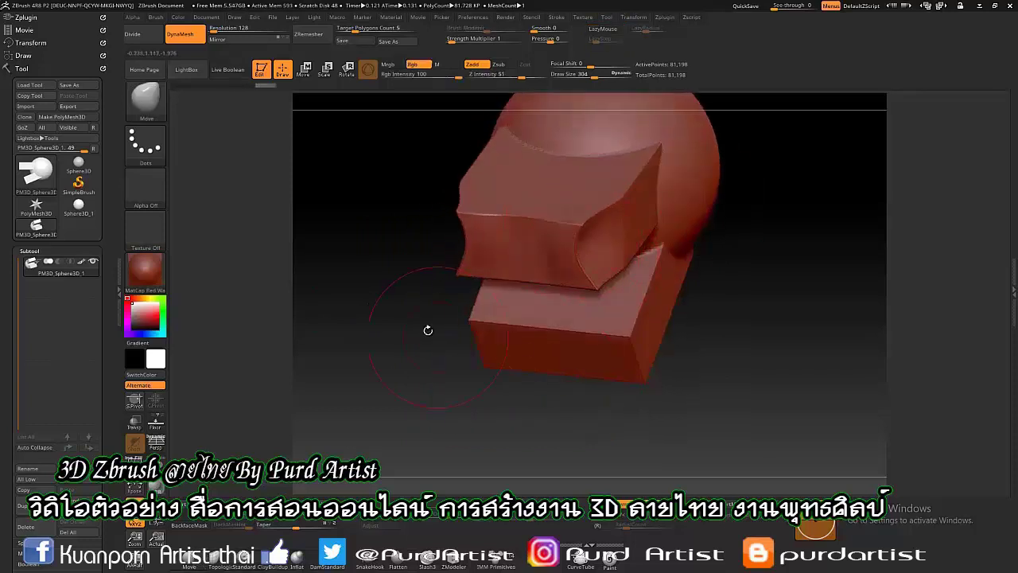
mouse_move(428, 330)
left_mouse_down("shift")
mouse_move(580, 425)
mouse_move(446, 334)
mouse_move(398, 250)
left_mouse_up("shift")
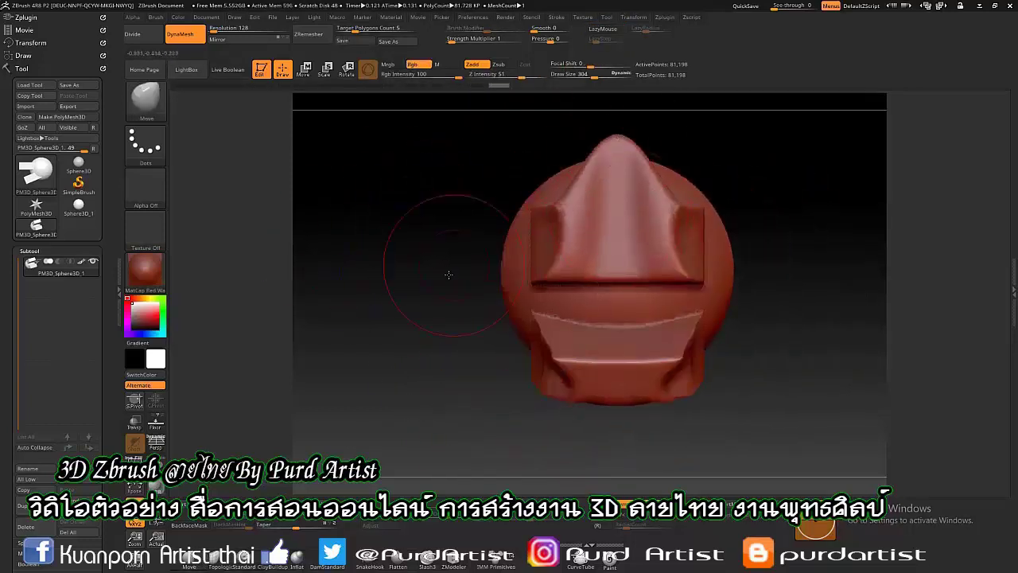
mouse_move(449, 274)
left_mouse_down()
mouse_move(676, 198)
mouse_move(549, 343)
mouse_move(760, 327)
mouse_move(611, 303)
mouse_move(555, 370)
left_mouse_up()
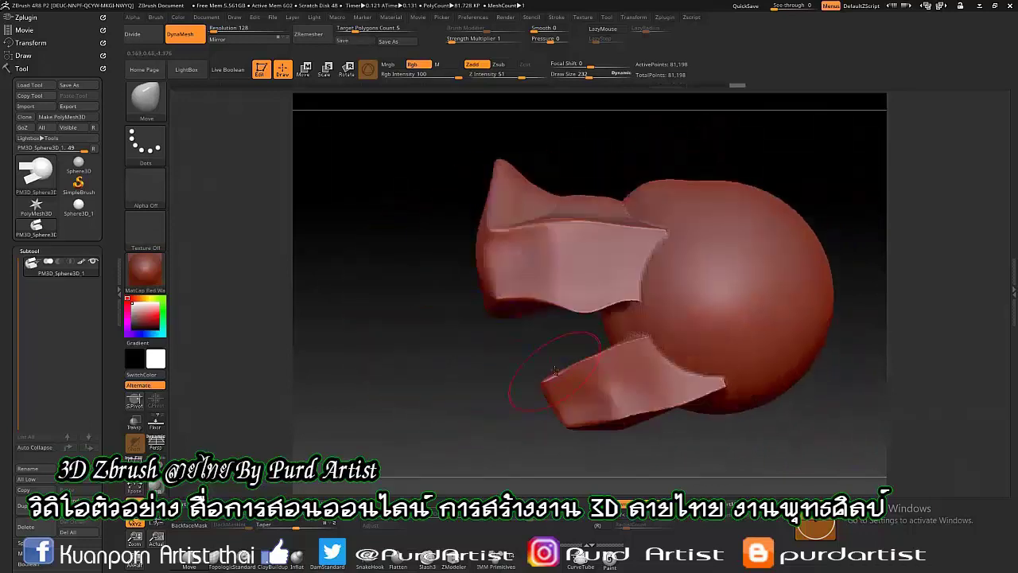
left_click_drag(664, 315, 543, 341, "shift")
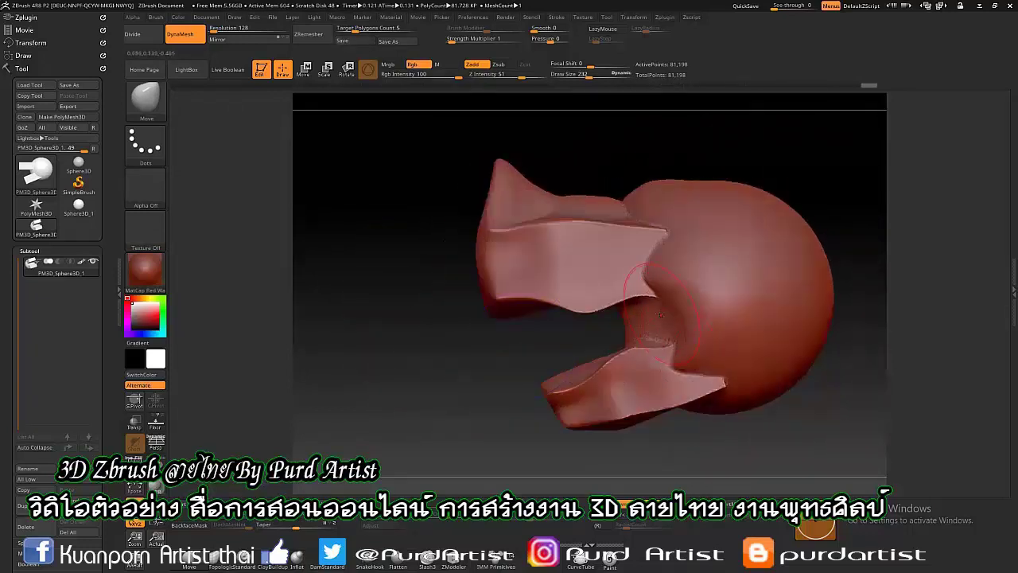
left_click_drag(496, 308, 335, 330)
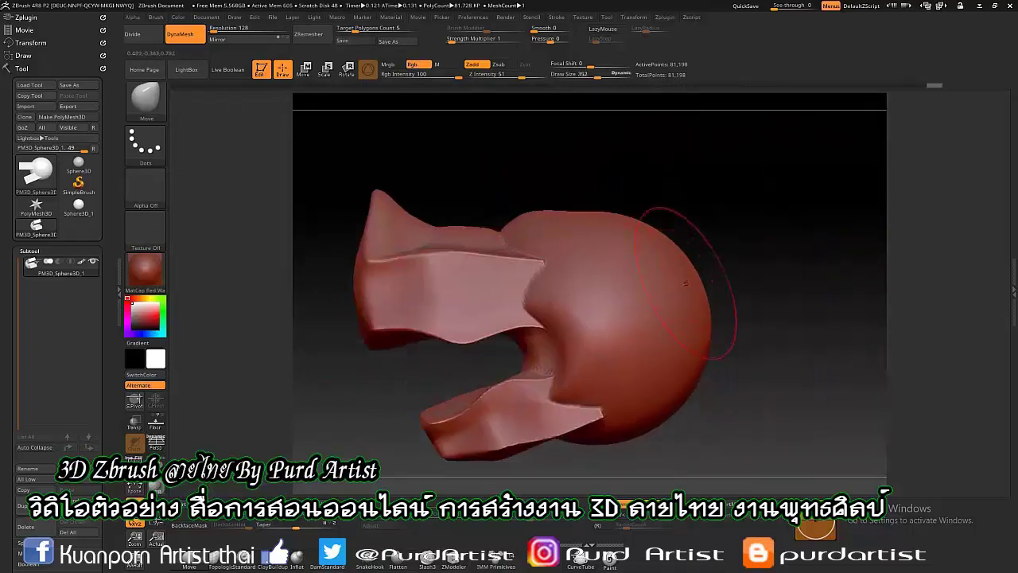
left_click_drag(748, 175, 271, 274)
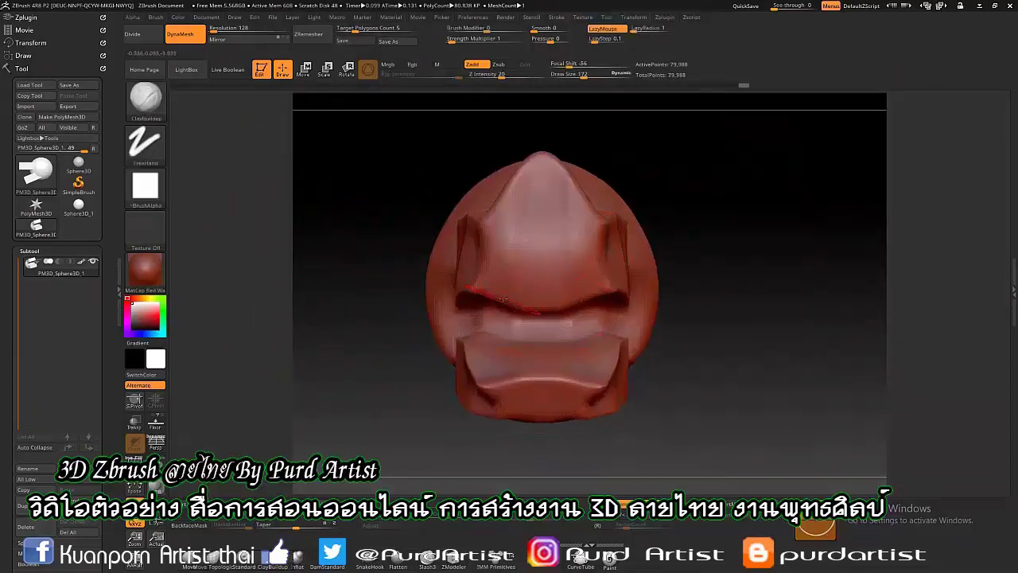
Build clay ridges along the lips and cheeks and smooth the inner mouth and lower jaw.
right_click_drag(542, 297, 602, 302)
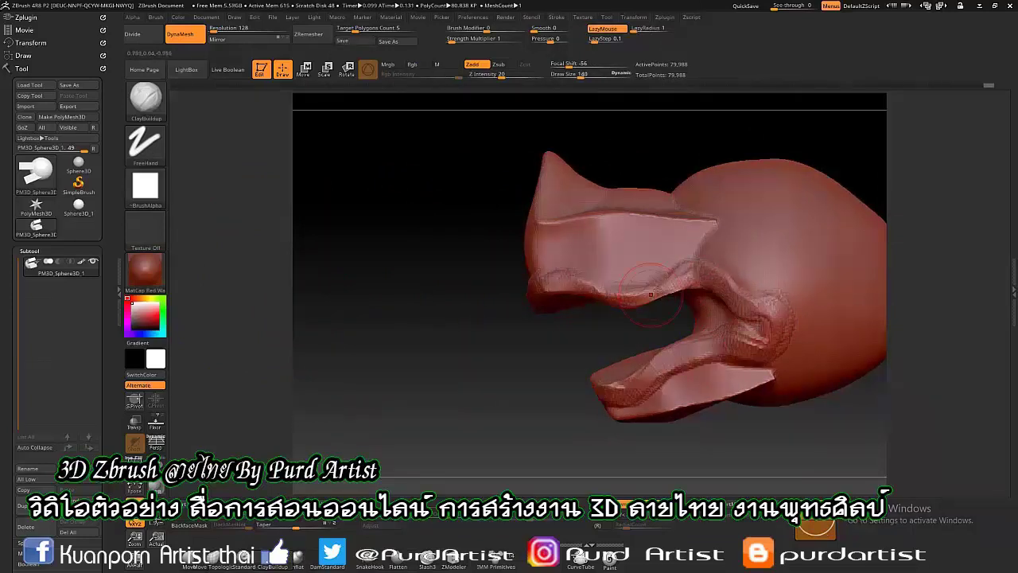
right_click_drag(650, 294, 378, 307)
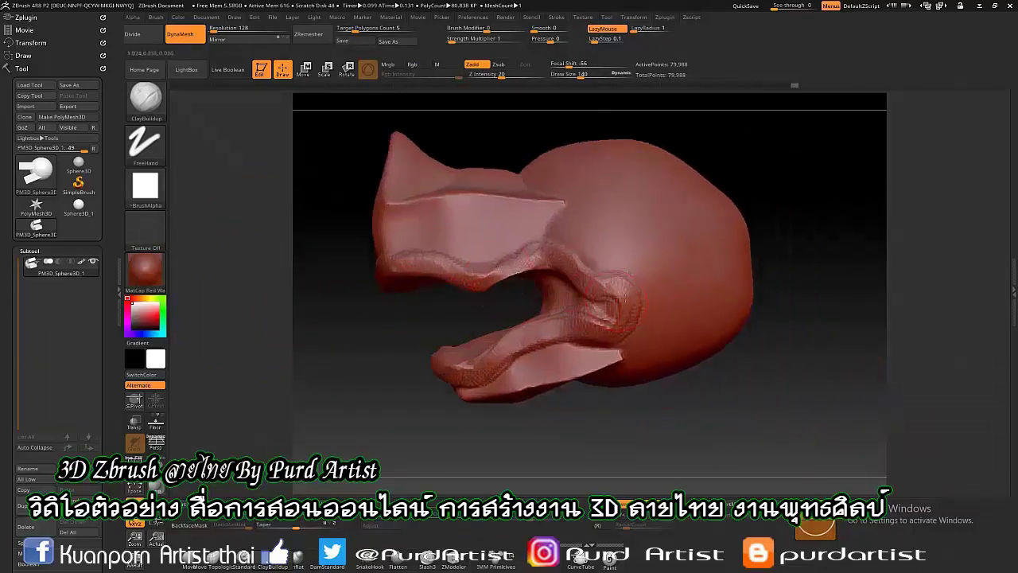
left_click_drag(583, 296, 562, 380, "shift")
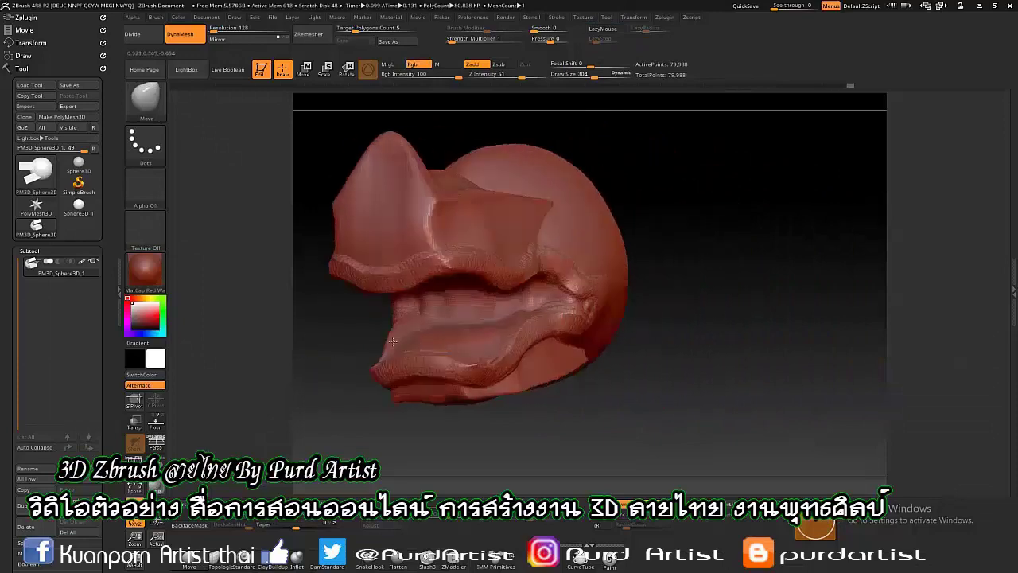
mouse_move(562, 380)
right_mouse_down()
mouse_move(586, 350)
mouse_move(418, 342)
mouse_move(557, 283)
right_mouse_up()
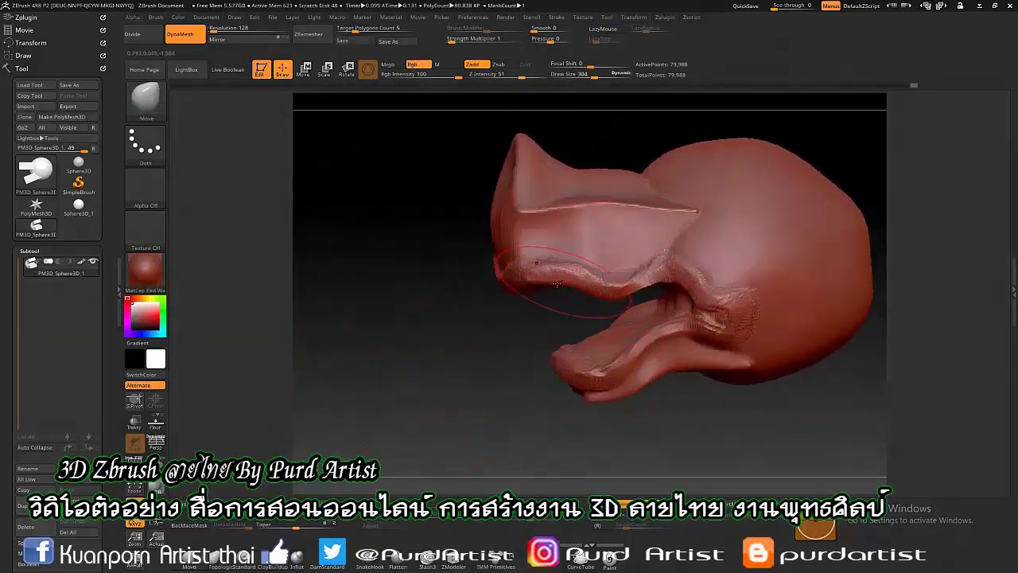
mouse_move(707, 299)
right_mouse_down()
mouse_move(513, 340)
mouse_move(533, 312)
mouse_move(509, 299)
right_mouse_up()
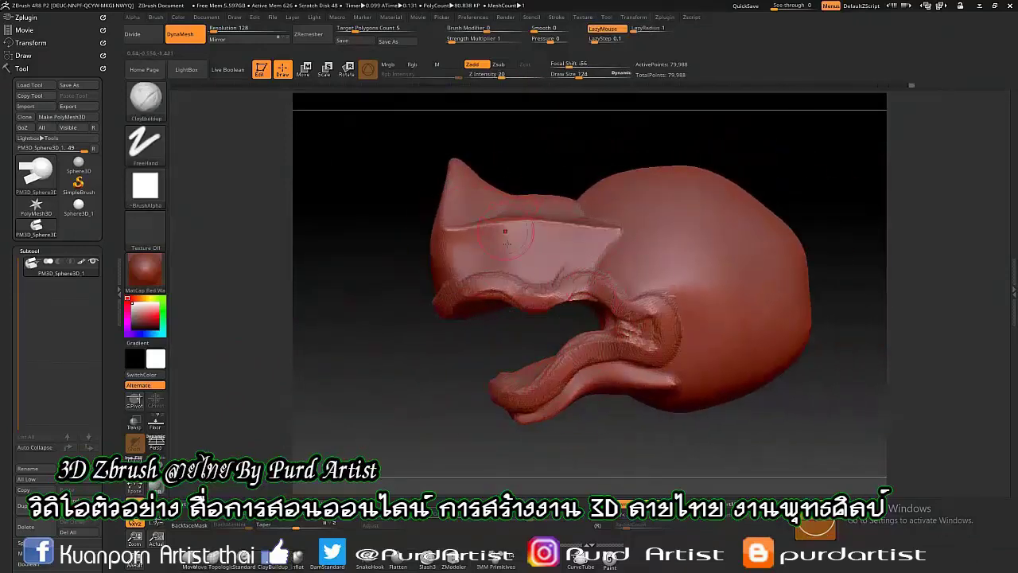
mouse_move(505, 242)
right_mouse_down("shift")
mouse_move(417, 252)
mouse_move(479, 269)
right_mouse_up("shift")
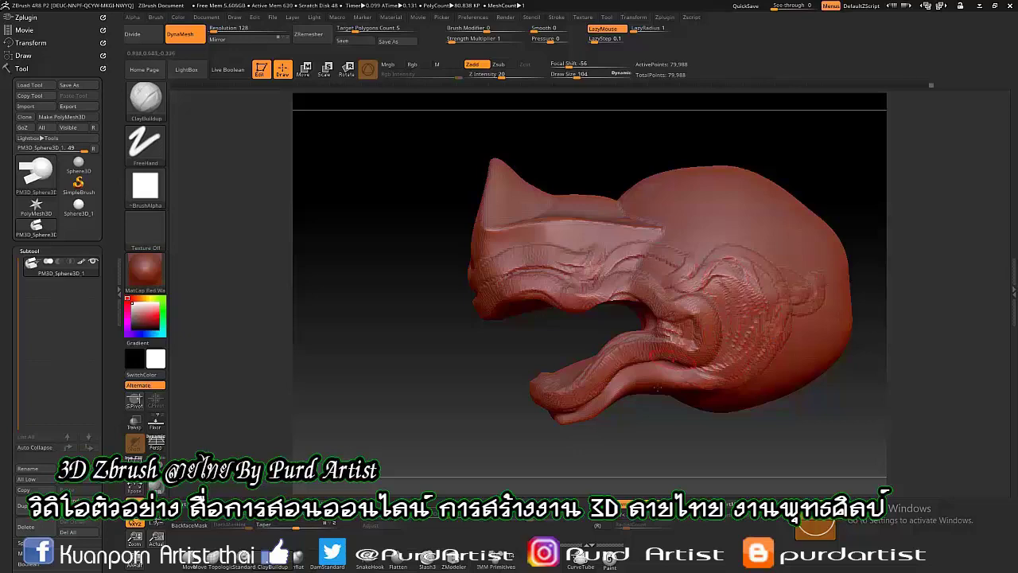
right_click_drag(656, 388, 535, 248, "shift")
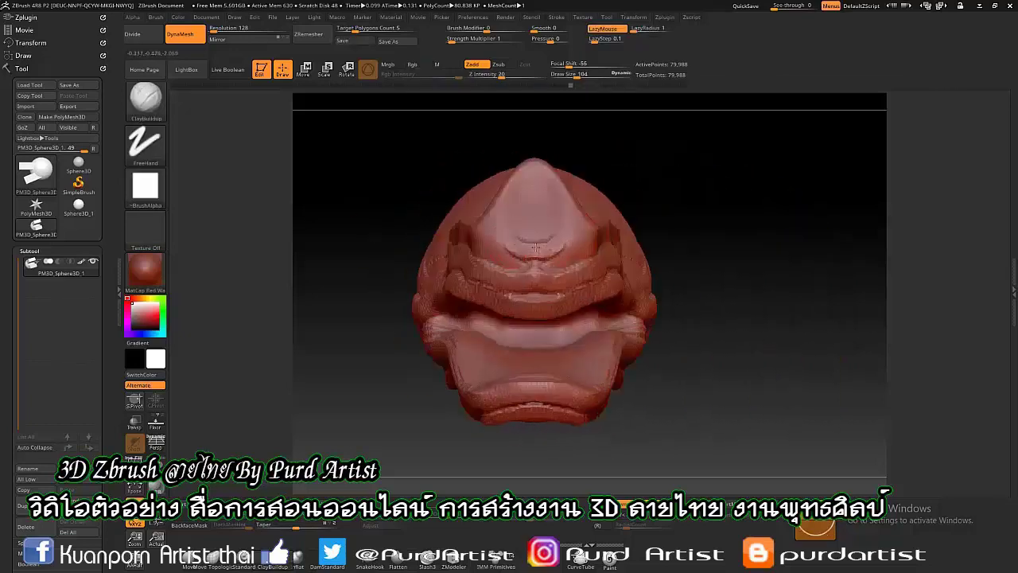
mouse_move(534, 242)
right_mouse_down()
mouse_move(636, 236)
mouse_move(442, 259)
mouse_move(660, 245)
right_mouse_up()
Switch to the Move brush for tweaks, then back to ClayBuildup.
key("b")
key("m")
key("v")
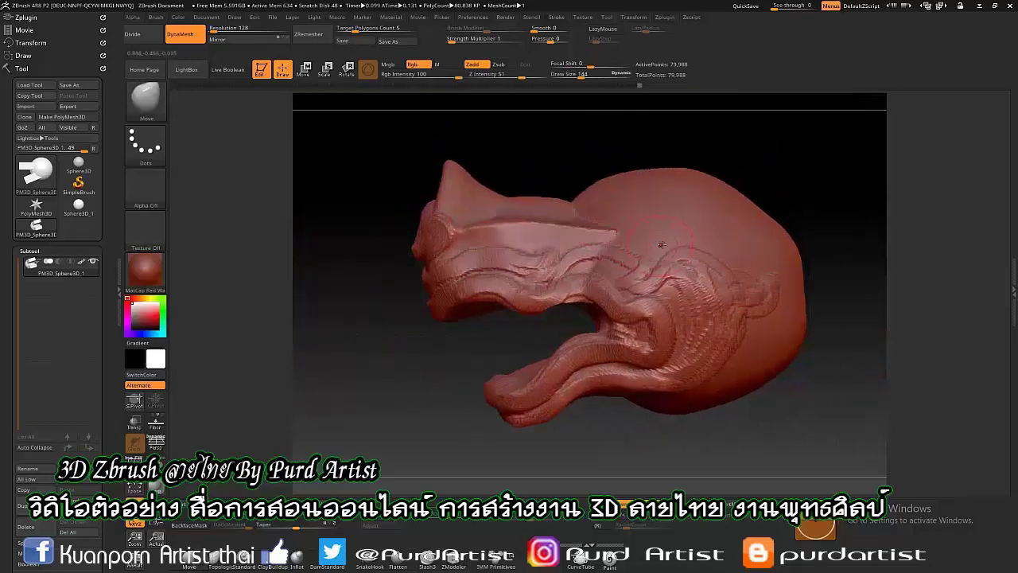
key("b")
key("c")
key("b")
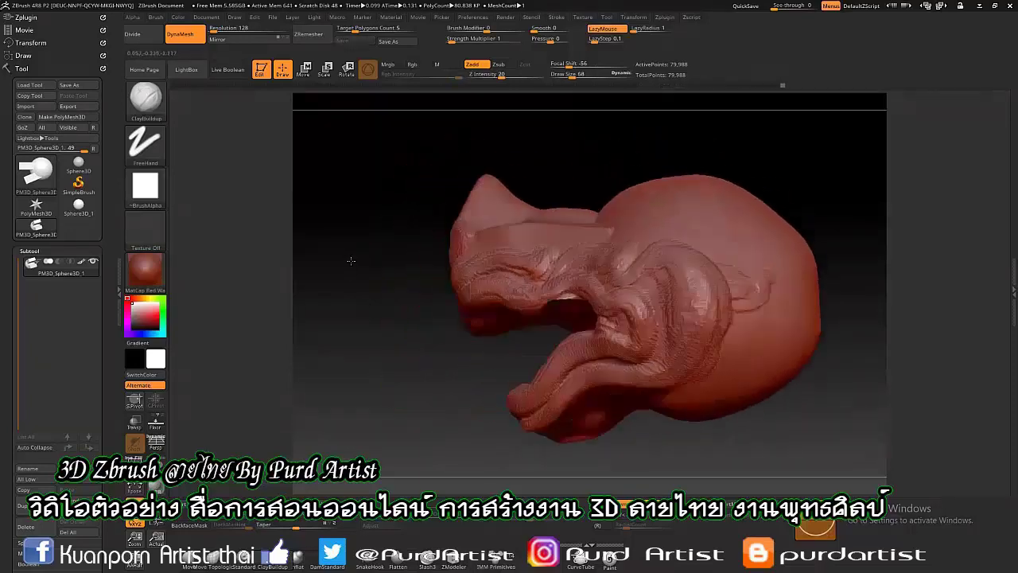
Place the new sphere on top of the snout and cut it into a teardrop with ClipCurve.
left_click(305, 70)
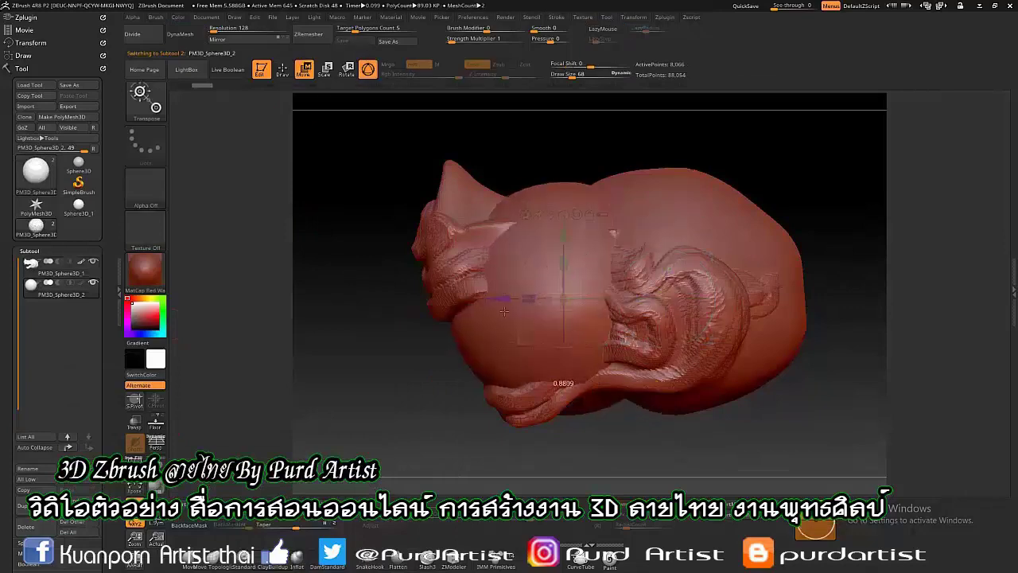
mouse_move(493, 318)
right_mouse_down()
mouse_move(618, 278)
mouse_move(509, 239)
right_mouse_up()
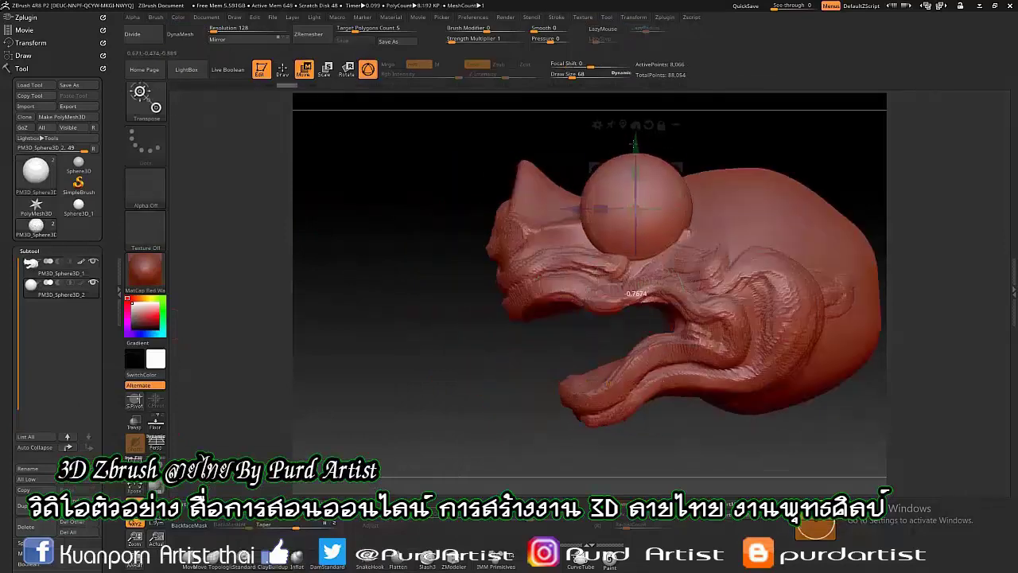
key("q")
key("b")
key("m")
key("v")
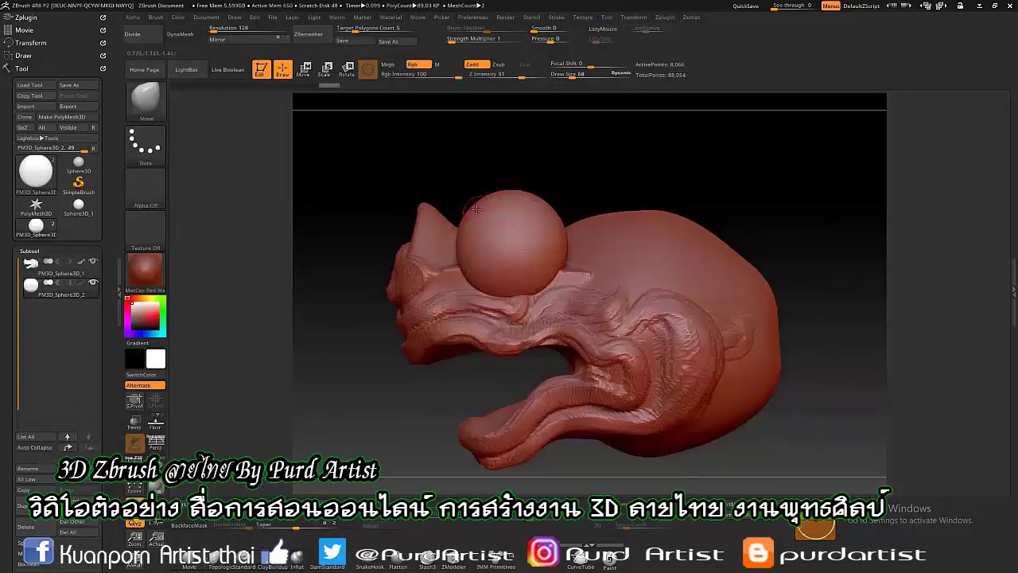
key("b")
key("c")
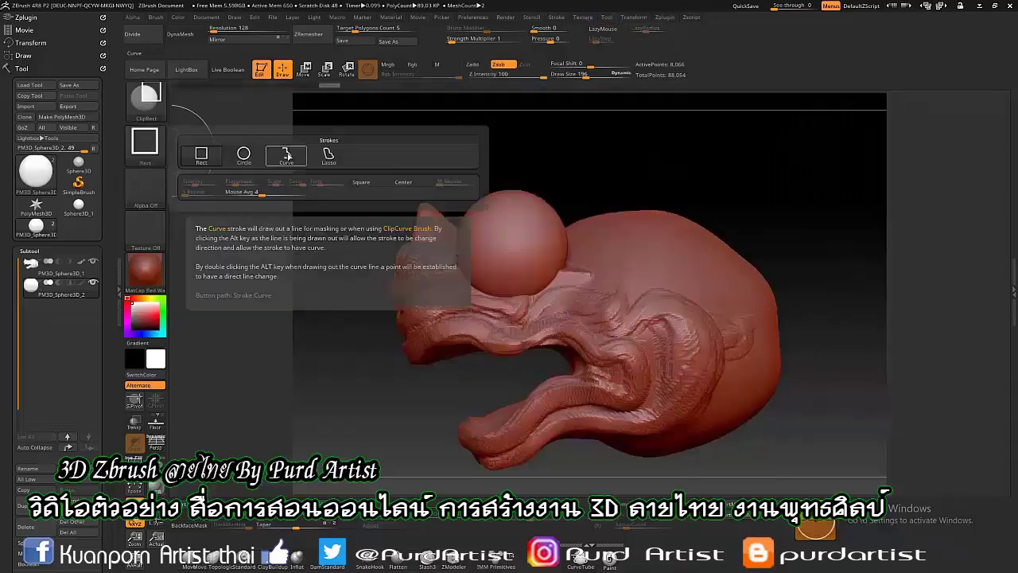
left_click(288, 156)
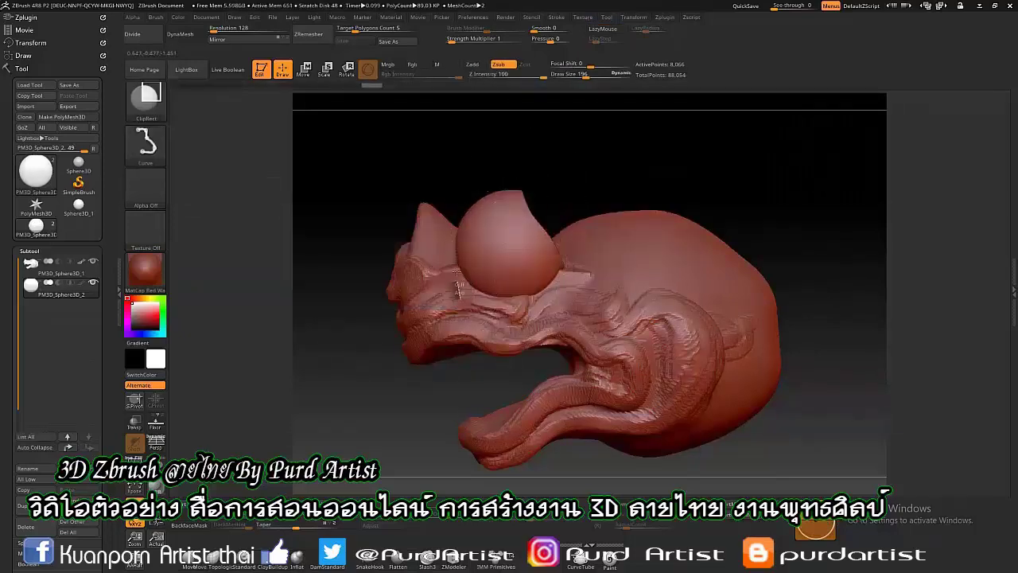
left_click_drag(526, 178, 528, 173, "ctrl+shift")
Position the teardrop pieces on either side of the head and select the second one.
key("w")
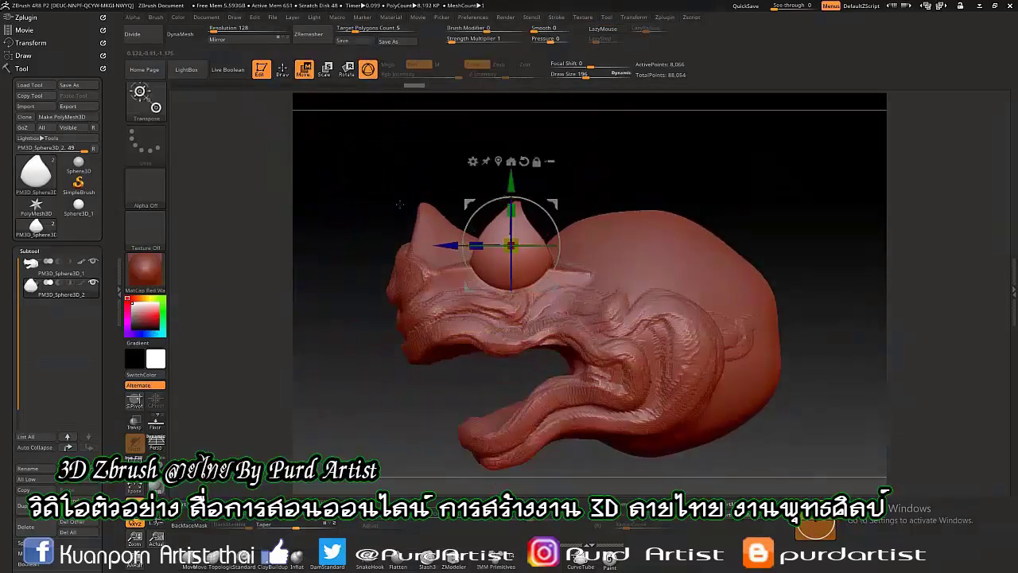
key("q")
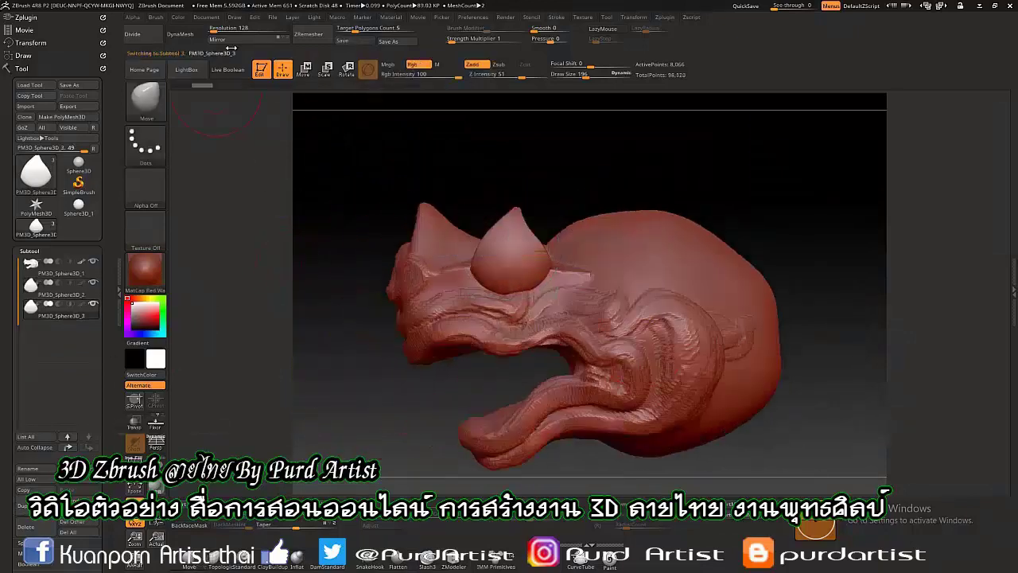
mouse_move(339, 328)
left_mouse_down()
mouse_move(611, 337)
mouse_move(367, 340)
mouse_move(404, 281)
left_mouse_up()
left_click(49, 292)
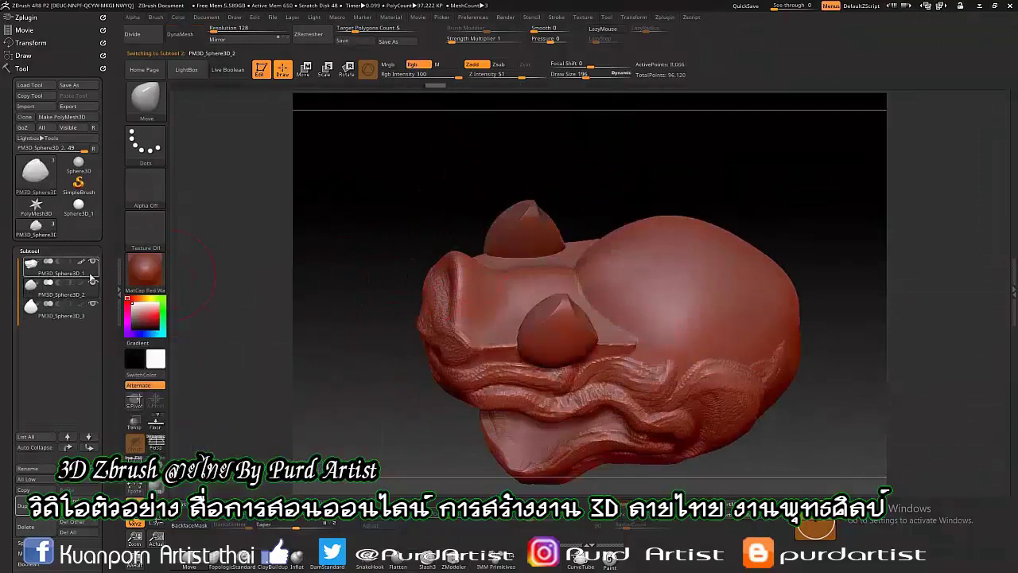
mouse_move(517, 278)
left_mouse_down()
mouse_move(401, 250)
mouse_move(512, 294)
left_mouse_up()
left_click_drag(585, 259, 369, 211)
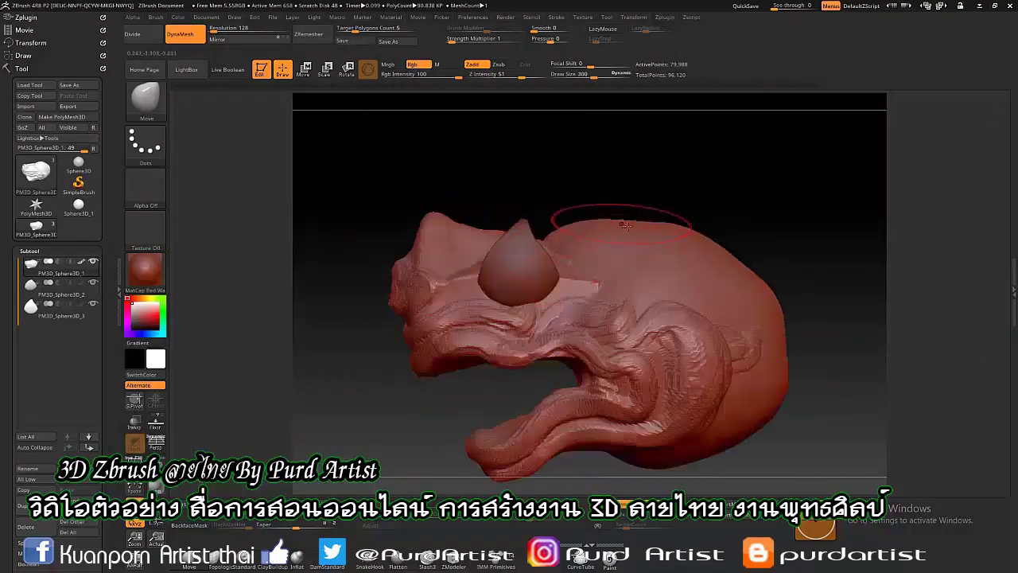
mouse_move(447, 264)
left_mouse_down()
mouse_move(572, 392)
mouse_move(699, 350)
left_mouse_up()
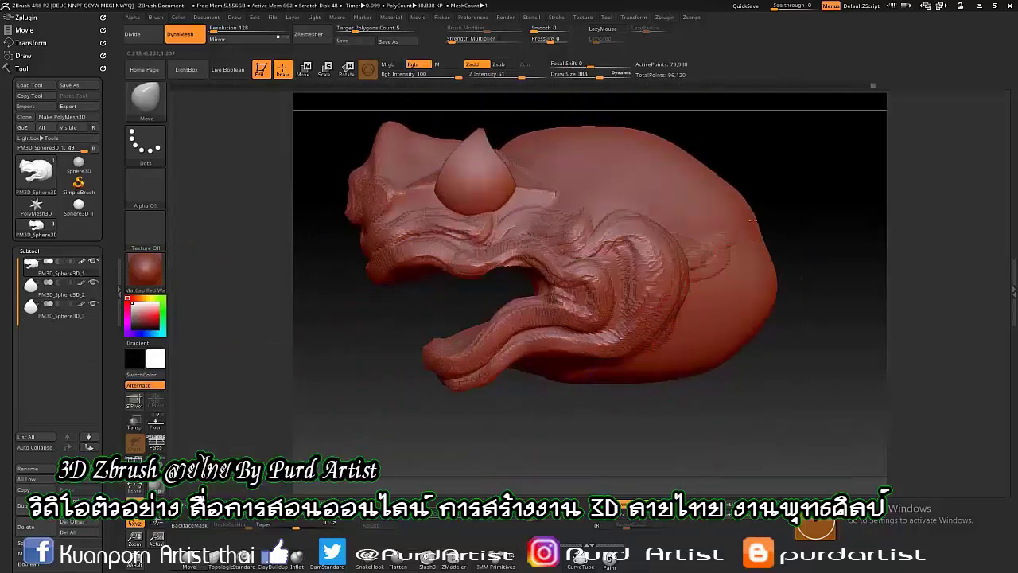
mouse_move(795, 199)
left_mouse_down()
mouse_move(630, 304)
mouse_move(763, 232)
mouse_move(337, 354)
mouse_move(275, 293)
mouse_move(215, 258)
left_mouse_up()
Insert a Sphere3D from Quick Pick and raise it above the head.
key("F1")
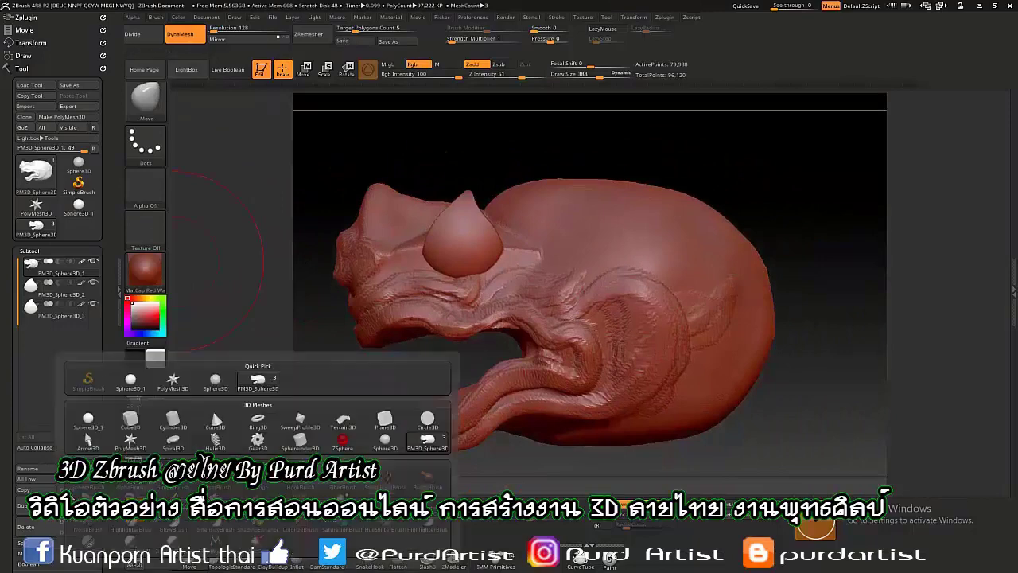
left_click(88, 420)
key("w")
mouse_move(579, 267)
left_mouse_down()
mouse_move(488, 188)
mouse_move(524, 255)
mouse_move(514, 295)
mouse_move(557, 238)
left_mouse_up()
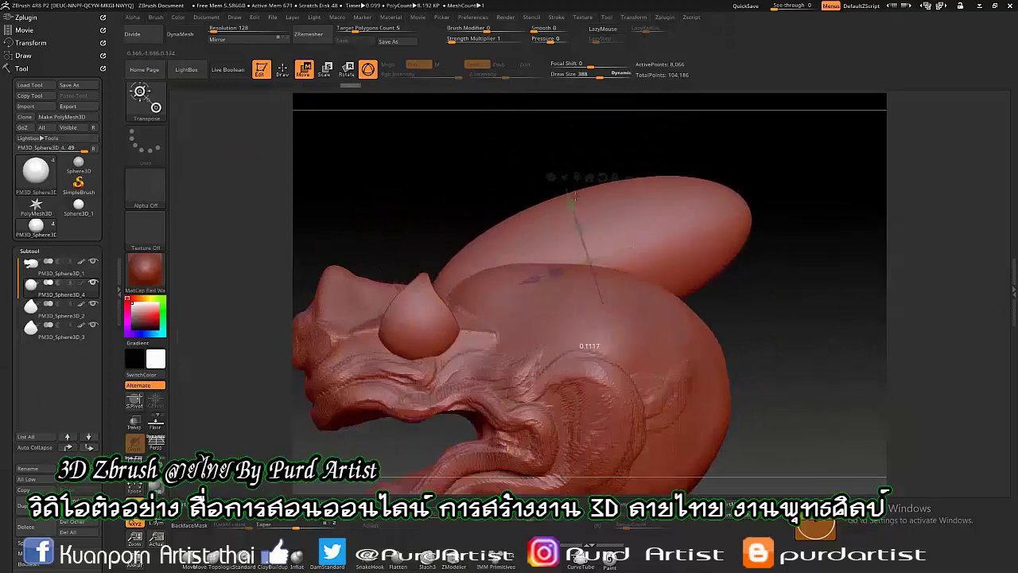
key("q")
Stretch the sphere into a long crest and reshape its rear end to a point.
left_click_drag(593, 202, 777, 354)
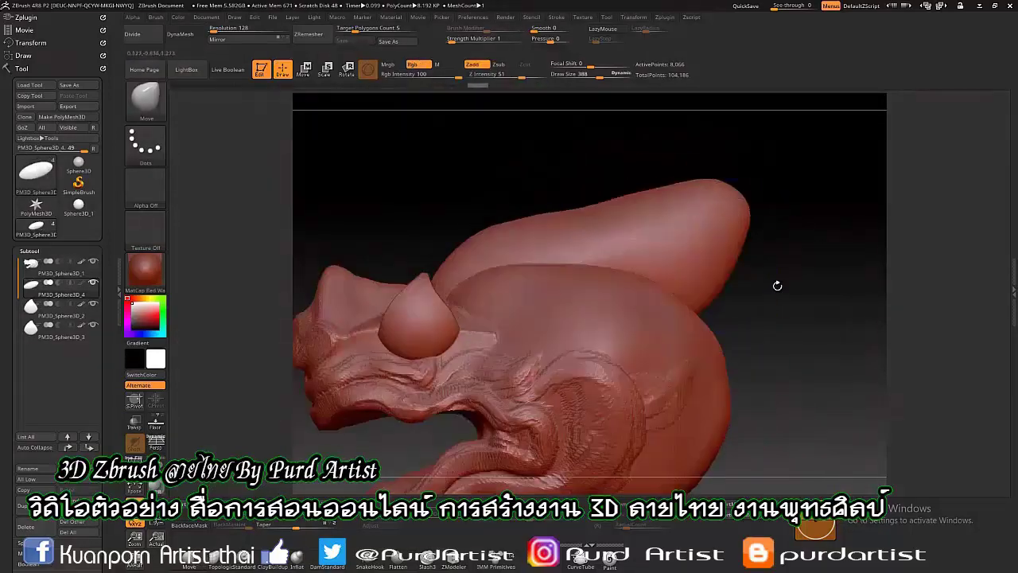
mouse_move(629, 214)
left_mouse_down()
mouse_move(361, 224)
mouse_move(363, 186)
left_mouse_up()
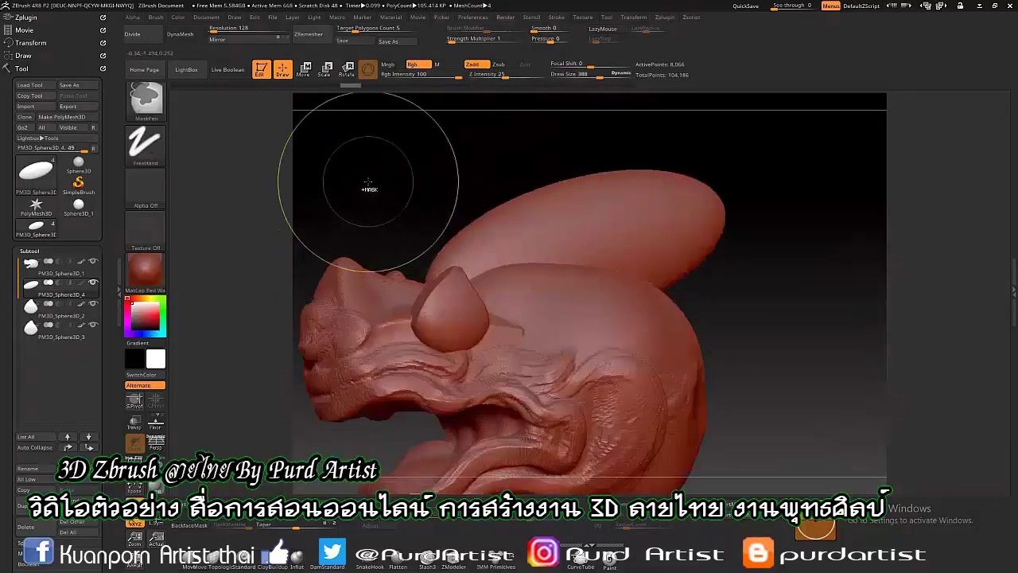
mouse_move(454, 199)
left_mouse_down()
mouse_move(363, 202)
mouse_move(477, 207)
mouse_move(727, 319)
mouse_move(593, 199)
left_mouse_up()
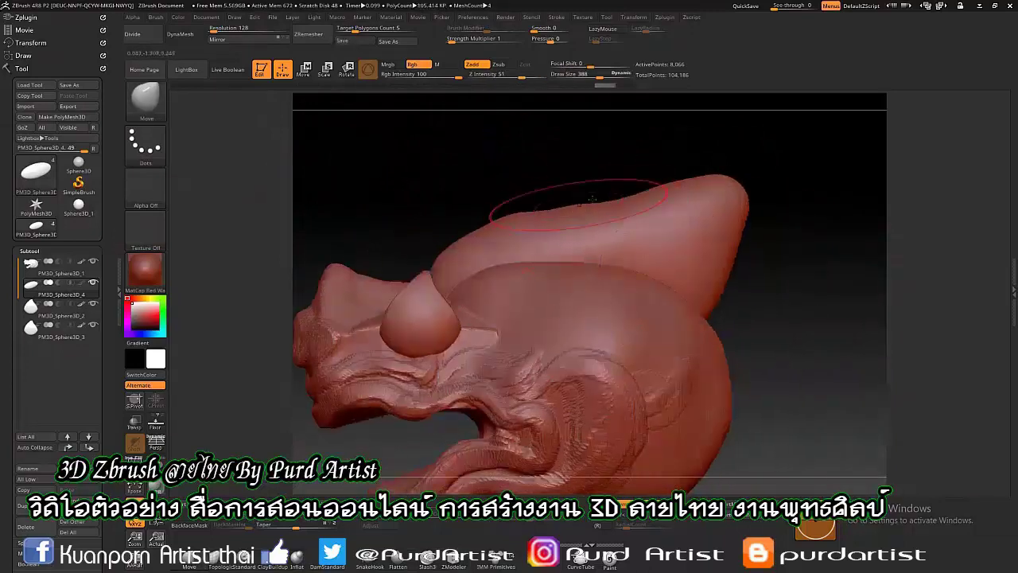
mouse_move(391, 221)
left_mouse_down()
mouse_move(386, 211)
mouse_move(374, 262)
left_mouse_up()
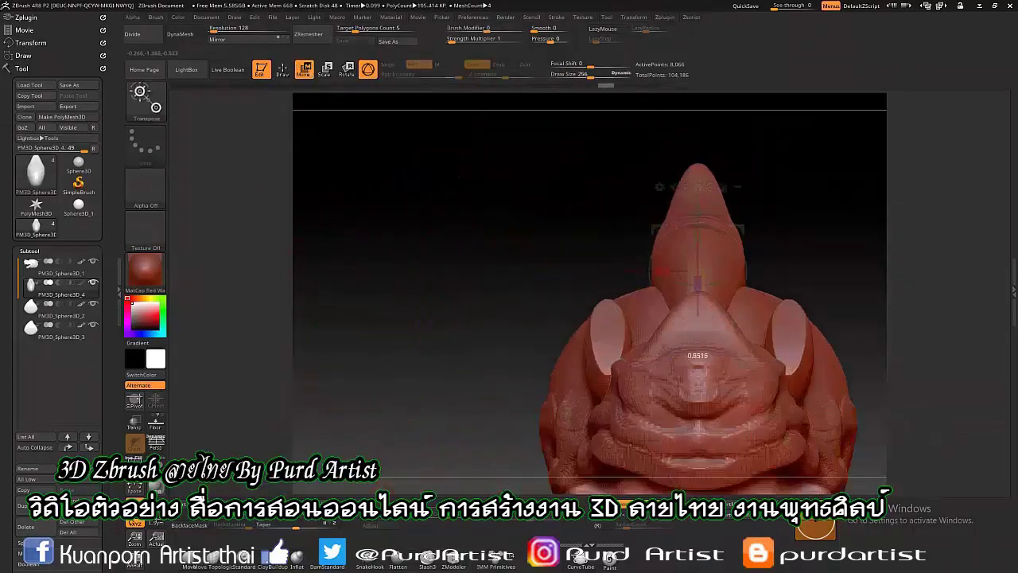
Duplicate the crest and tilt the copy around its vertical axis.
mouse_move(306, 111)
left_mouse_down()
mouse_move(191, 326)
mouse_move(363, 238)
left_mouse_up()
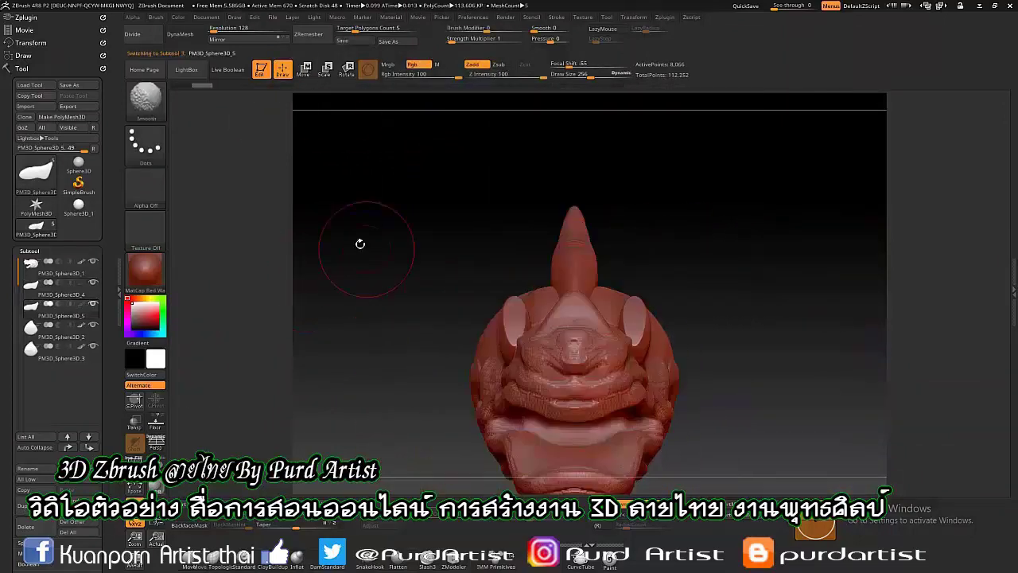
key("w")
left_click_drag(526, 221, 605, 301)
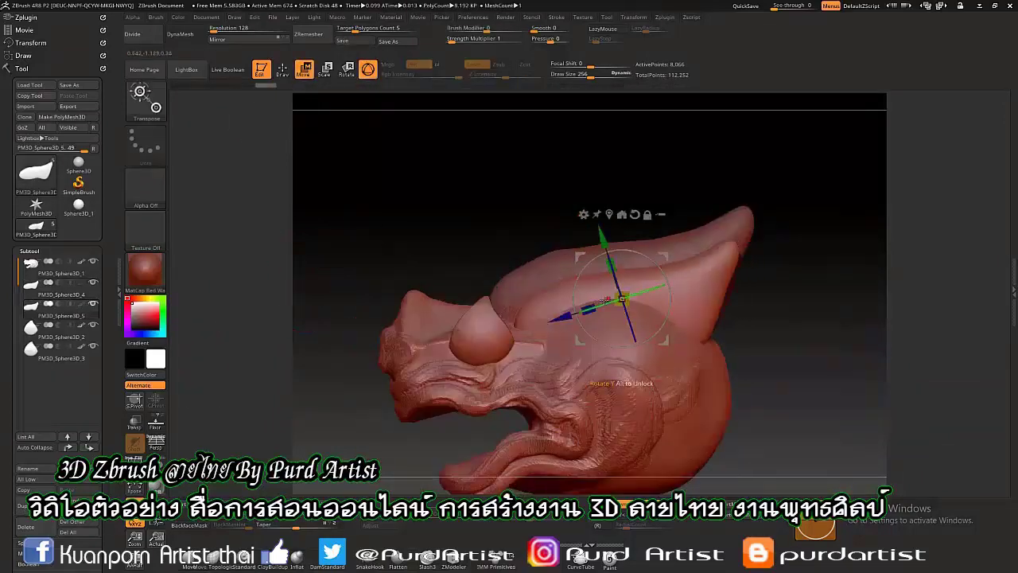
left_click_drag(579, 243, 597, 290)
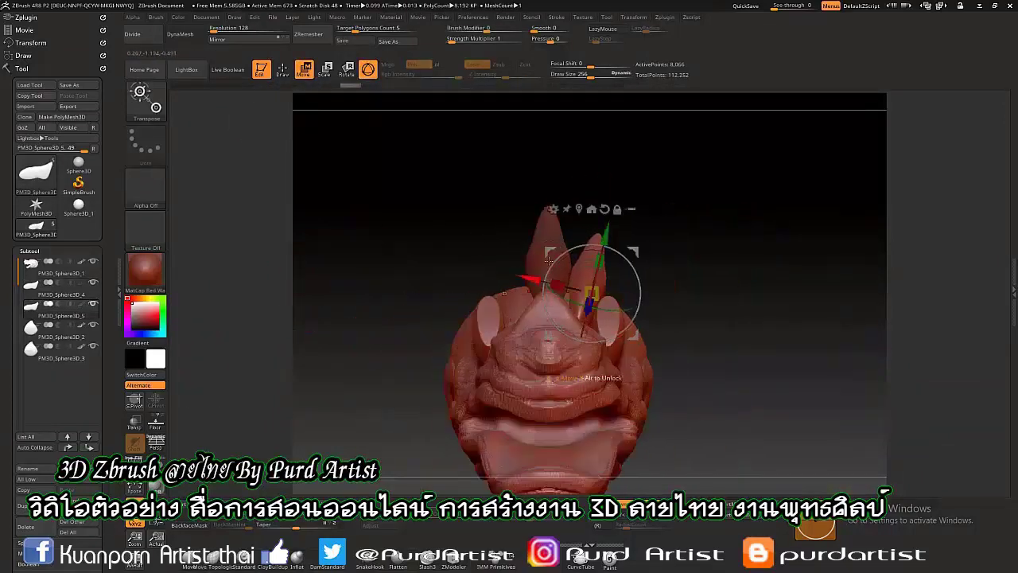
mouse_move(549, 258)
left_mouse_down()
mouse_move(605, 302)
mouse_move(548, 258)
left_mouse_up()
key("q")
mouse_move(477, 239)
left_mouse_down()
mouse_move(350, 227)
mouse_move(445, 231)
mouse_move(383, 206)
left_mouse_up()
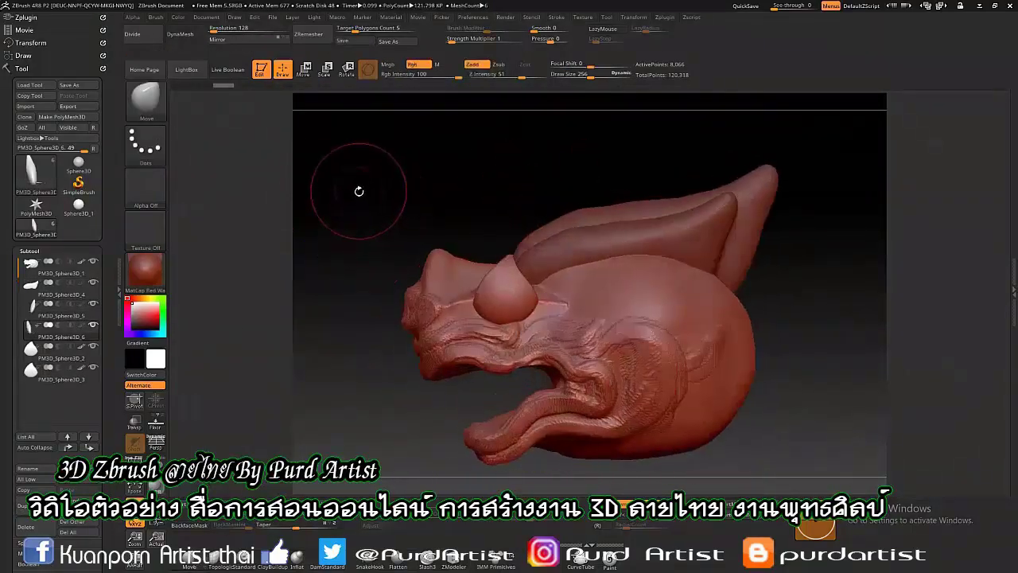
Place a new sphere at the back of the crest, then select the crest piece for merging.
key("w")
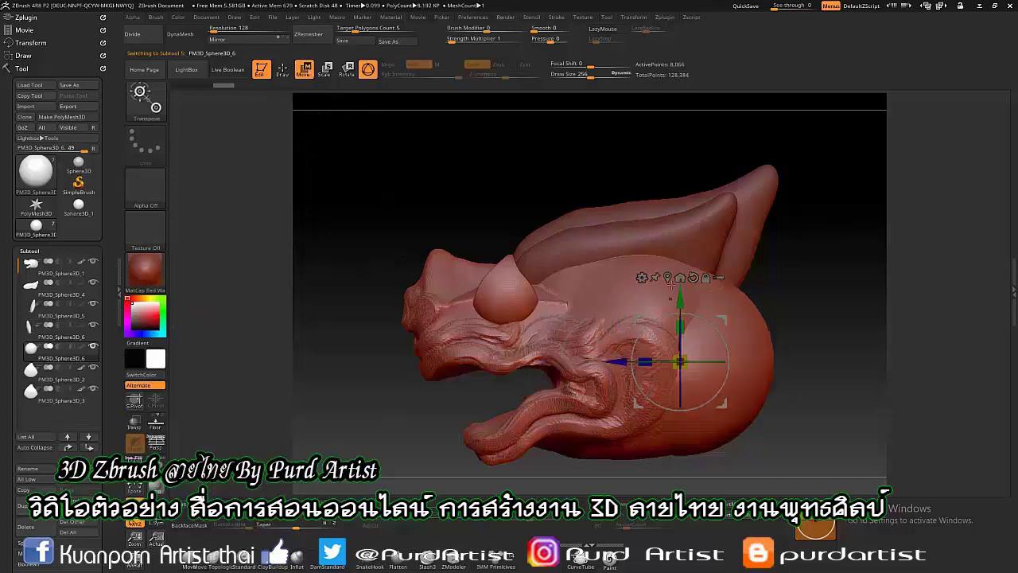
left_click_drag(764, 334, 720, 312)
left_click_drag(445, 270, 605, 270)
left_click_drag(549, 236, 538, 198)
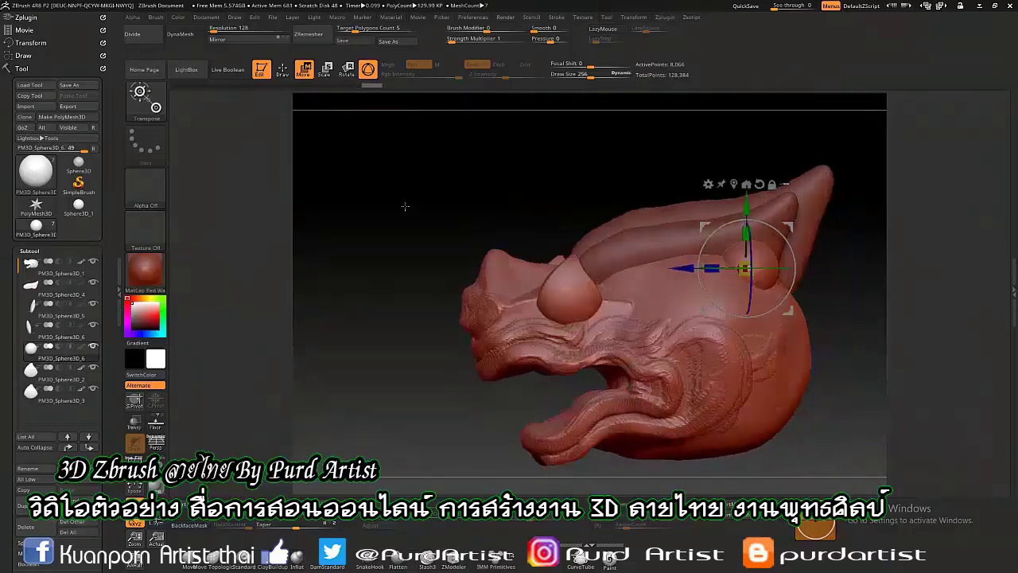
mouse_move(404, 207)
left_mouse_down()
mouse_move(698, 177)
mouse_move(432, 212)
mouse_move(535, 279)
mouse_move(604, 270)
left_mouse_up()
left_click(282, 70)
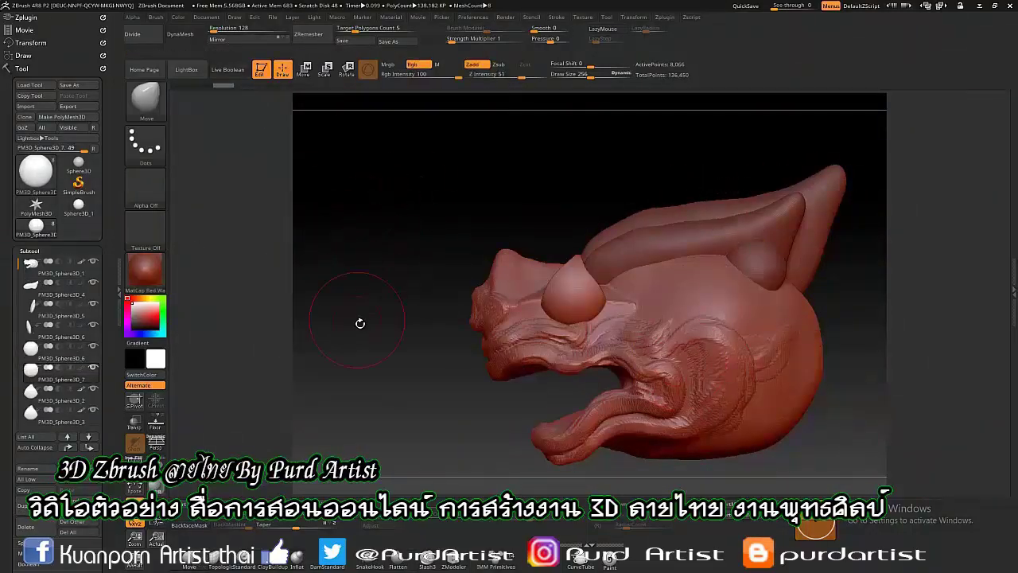
left_click_drag(360, 323, 327, 270, "alt")
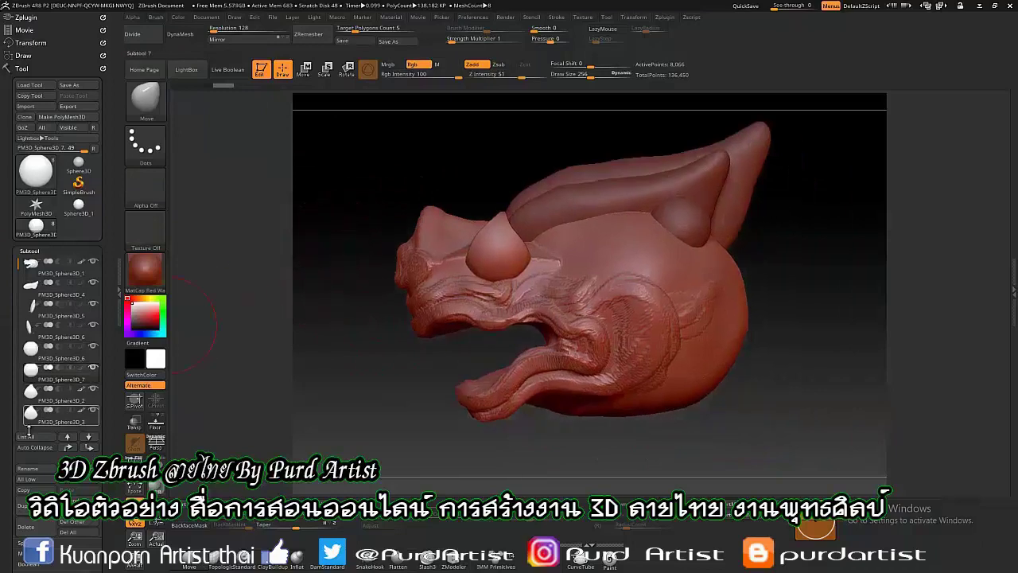
left_click(55, 309)
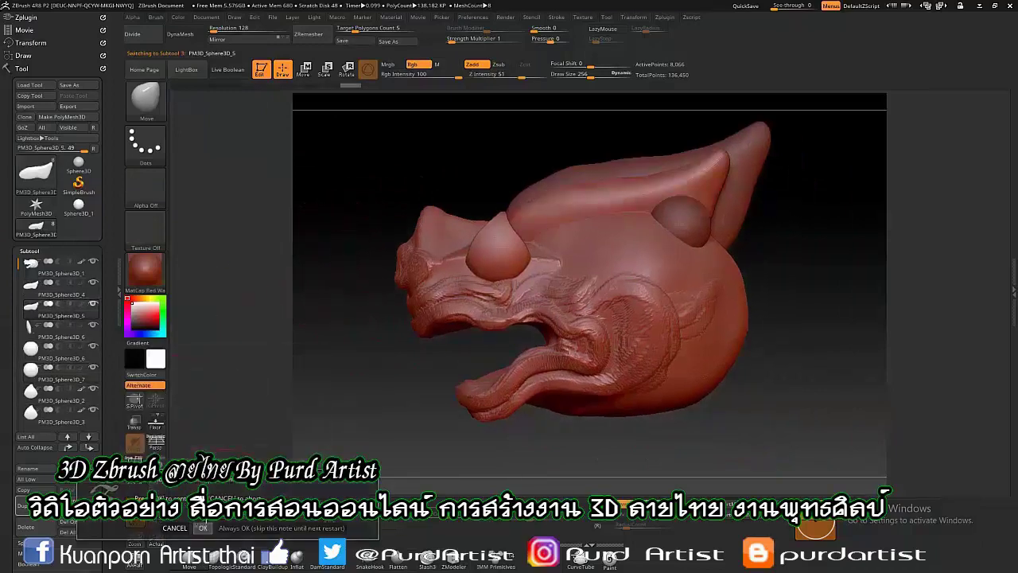
Merge the crest pieces down, then duplicate a piece and flatten it into a lowered ellipsoid.
left_click(203, 528)
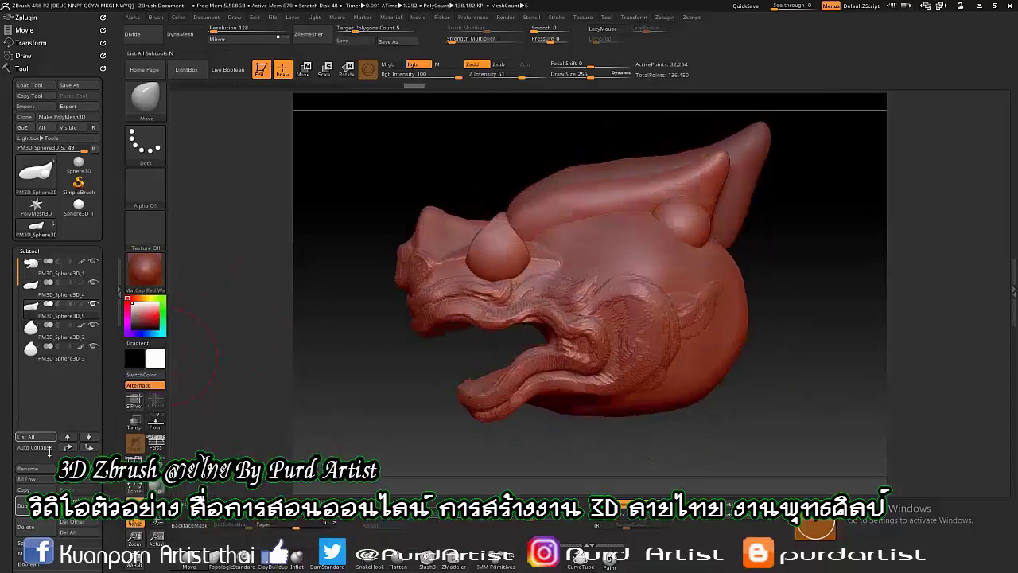
key("w")
mouse_move(477, 334)
left_mouse_down("shift")
mouse_move(636, 325)
mouse_move(731, 346)
left_mouse_up("shift")
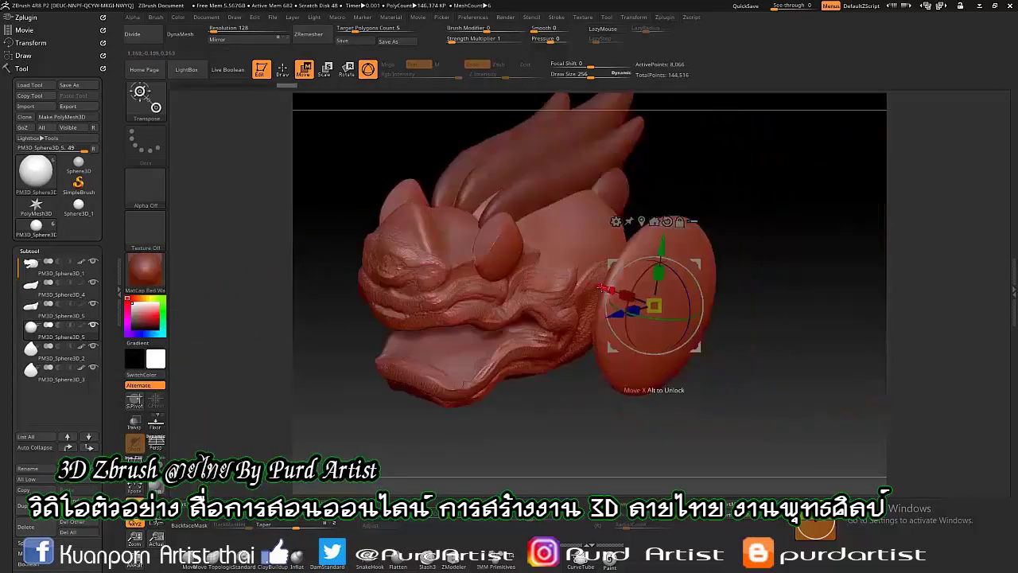
mouse_move(625, 260)
left_mouse_down()
mouse_move(628, 391)
mouse_move(586, 371)
left_mouse_up()
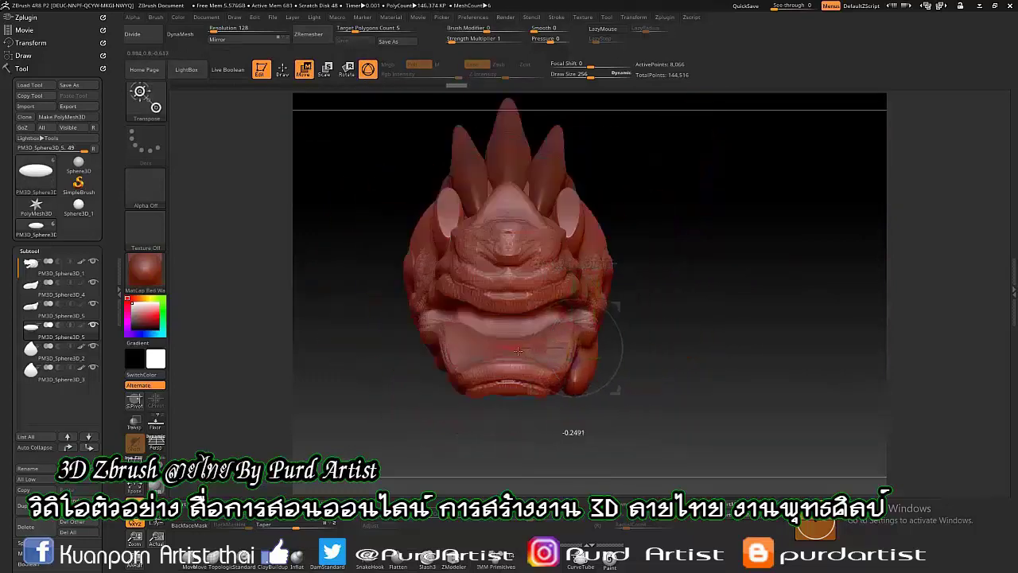
mouse_move(517, 350)
left_mouse_down()
mouse_move(551, 327)
mouse_move(714, 335)
mouse_move(634, 317)
left_mouse_up()
key("q")
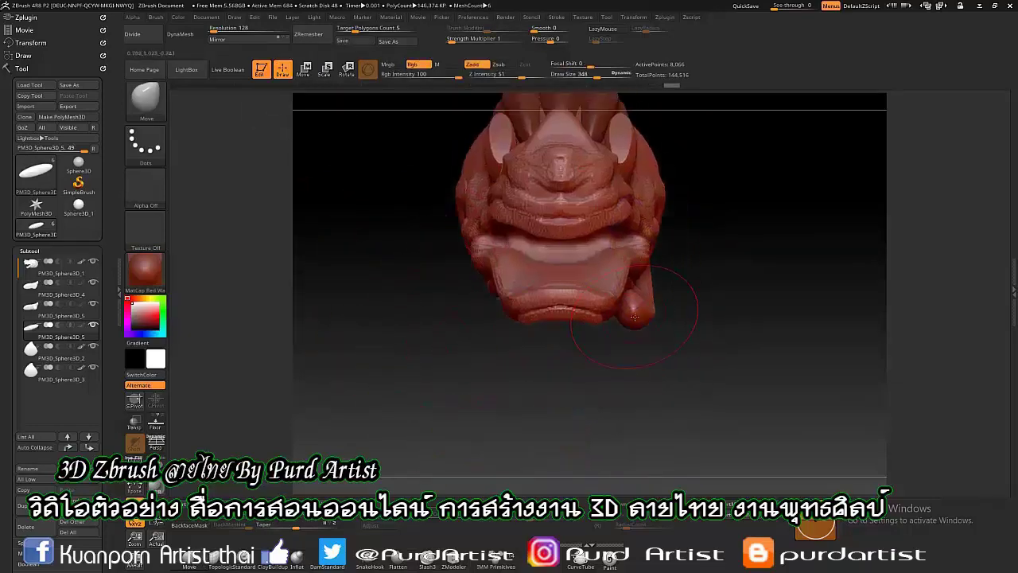
Inspect the head from below, side and top, then add another piece to the model.
mouse_move(567, 372)
left_mouse_down()
mouse_move(656, 288)
mouse_move(606, 324)
left_mouse_up()
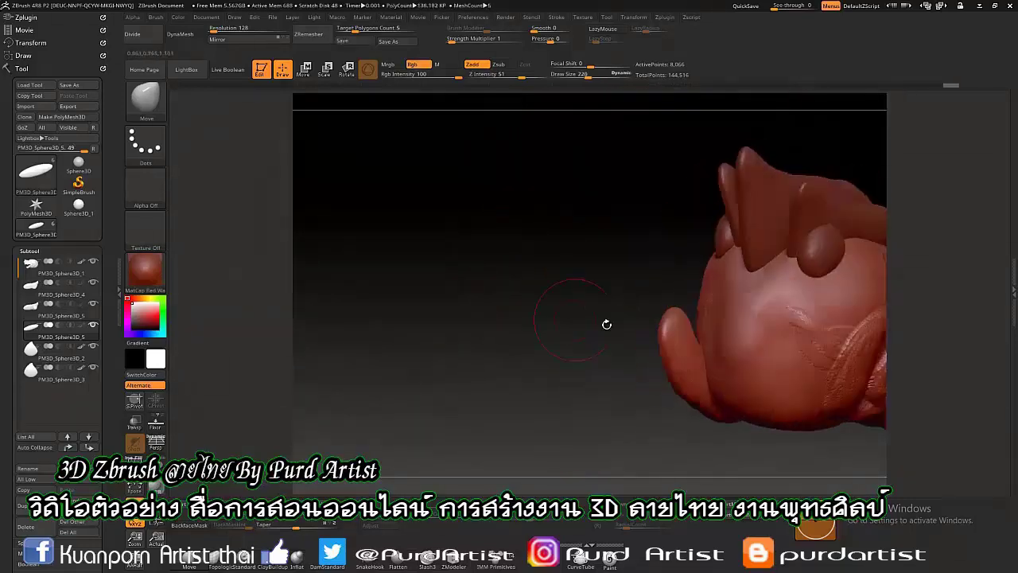
left_click_drag(717, 385, 726, 341)
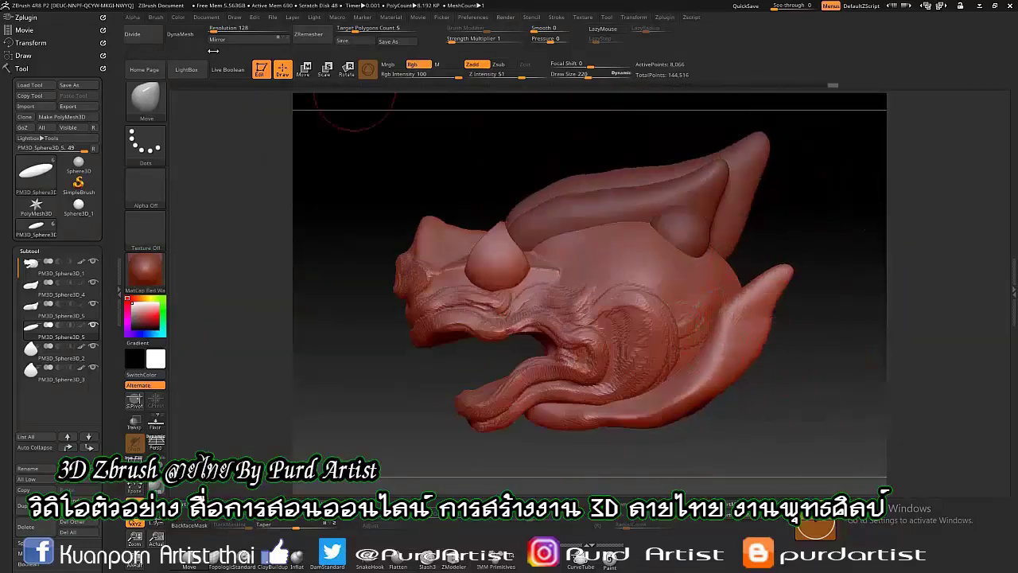
left_click_drag(800, 355, 522, 297)
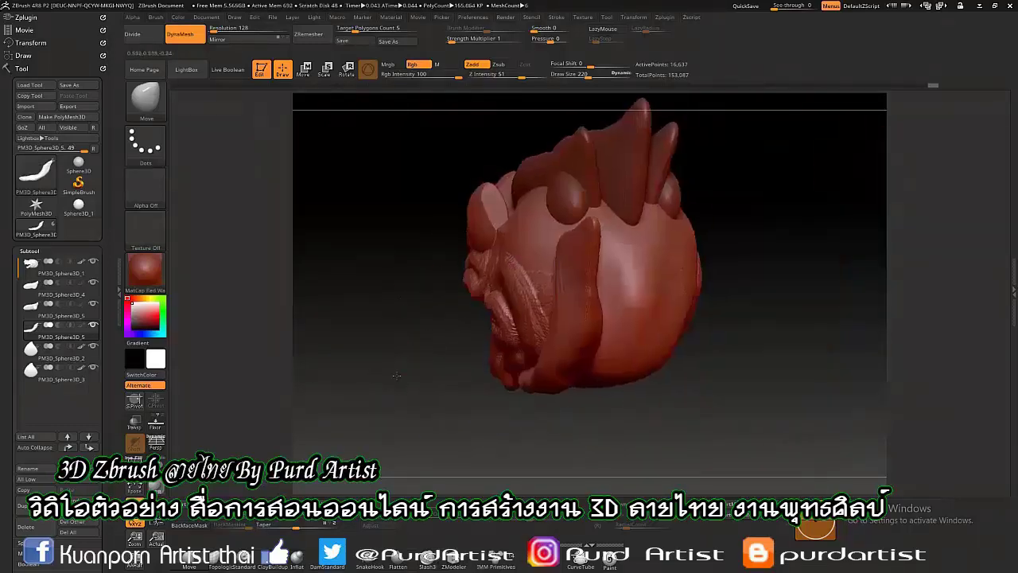
mouse_move(544, 305)
left_mouse_down()
mouse_move(518, 355)
mouse_move(430, 379)
left_mouse_up()
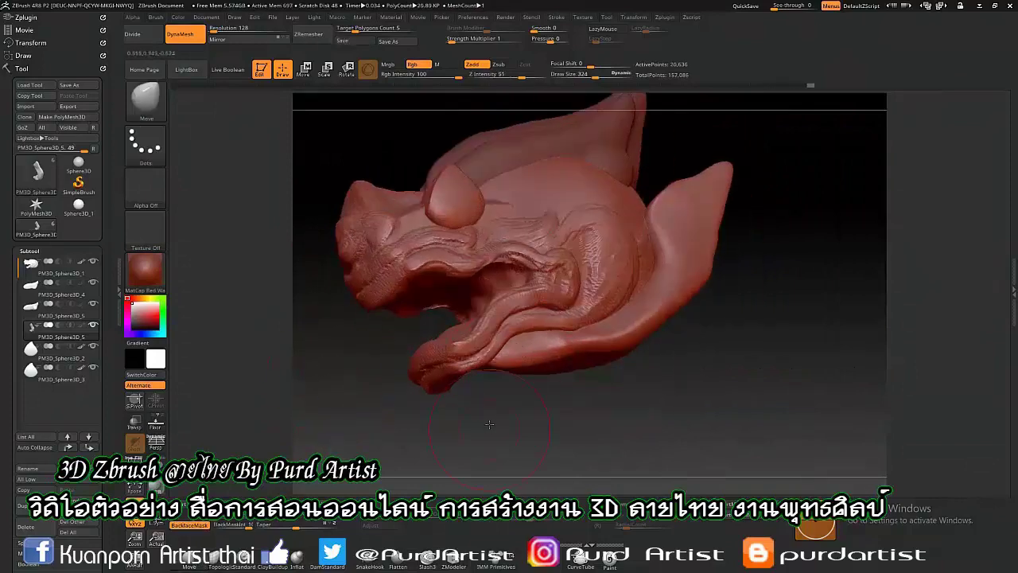
left_click_drag(489, 424, 543, 393)
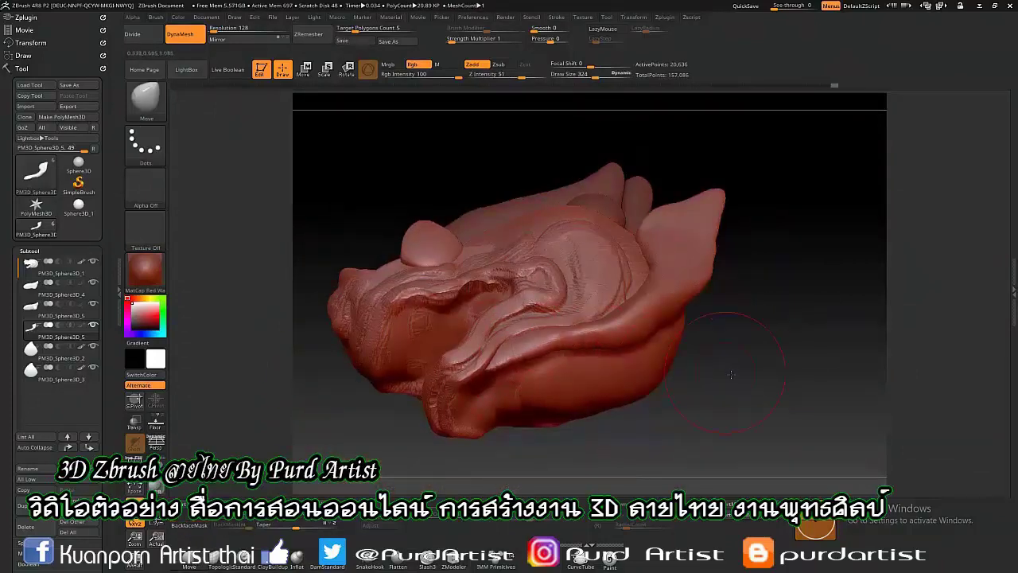
mouse_move(730, 374)
left_mouse_down()
mouse_move(543, 350)
mouse_move(619, 275)
mouse_move(461, 364)
left_mouse_up()
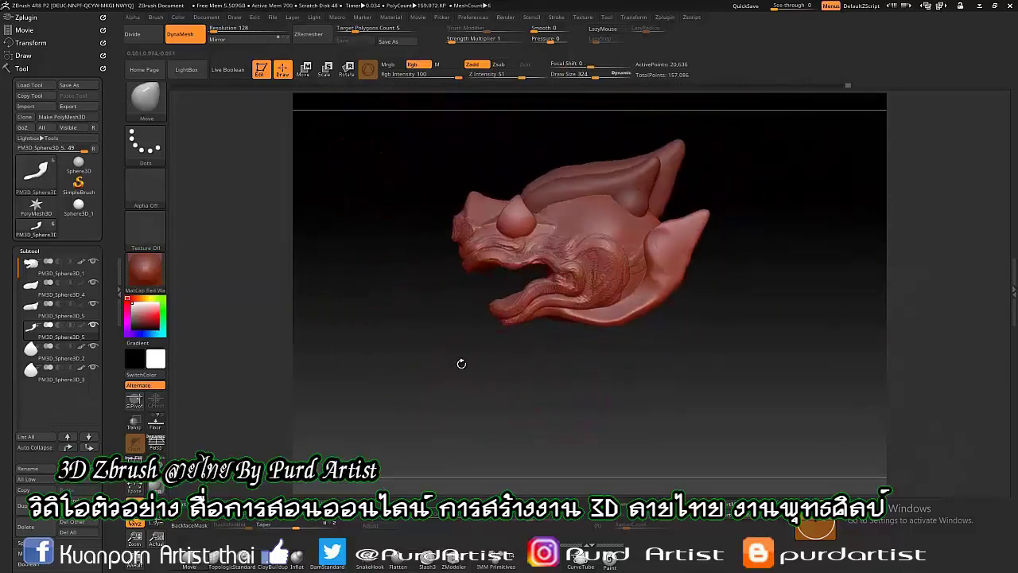
key("ctrl+shift+d")
left_click_drag(183, 346, 147, 326)
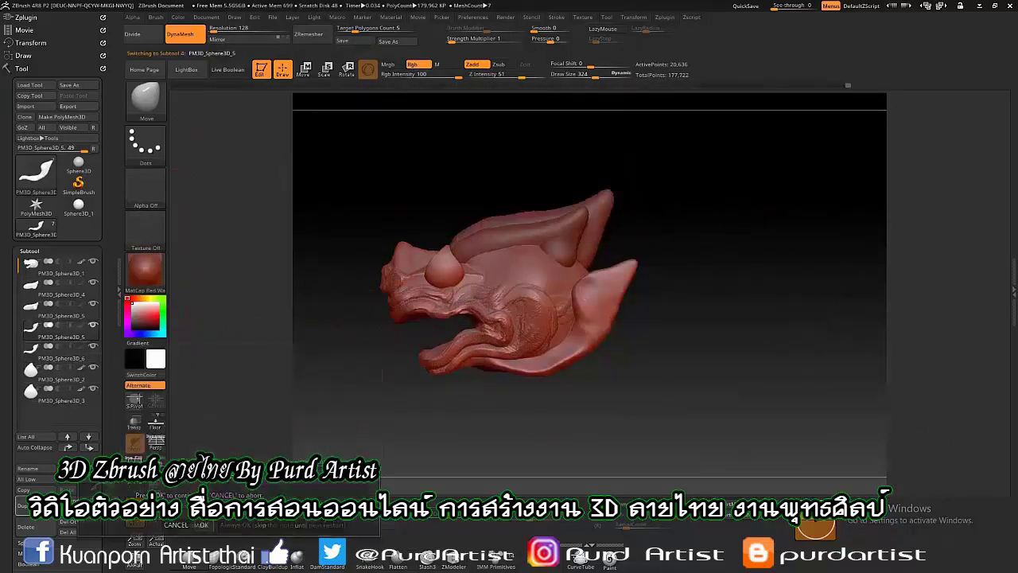
Add a Sphere3D and place it at the back of the head.
left_click(184, 385)
left_click(215, 380)
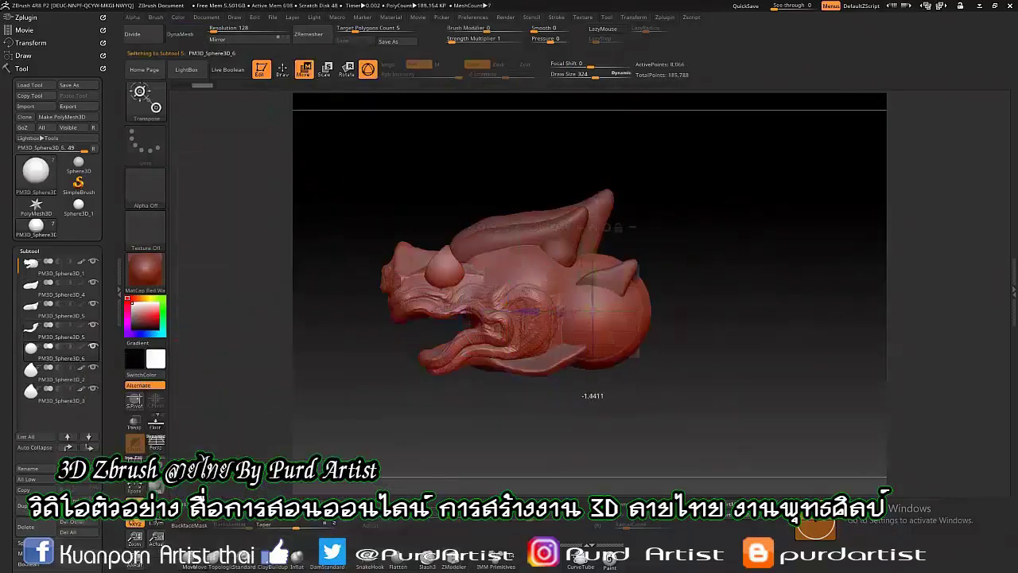
key("w")
mouse_move(715, 238)
left_mouse_down("shift")
mouse_move(593, 252)
mouse_move(605, 239)
mouse_move(557, 190)
left_mouse_up("shift")
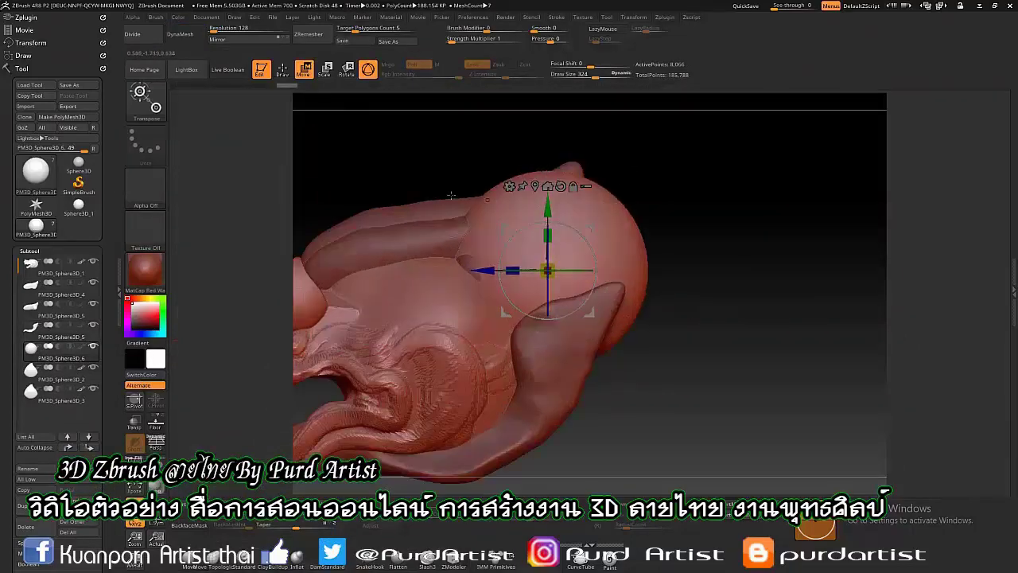
key("q")
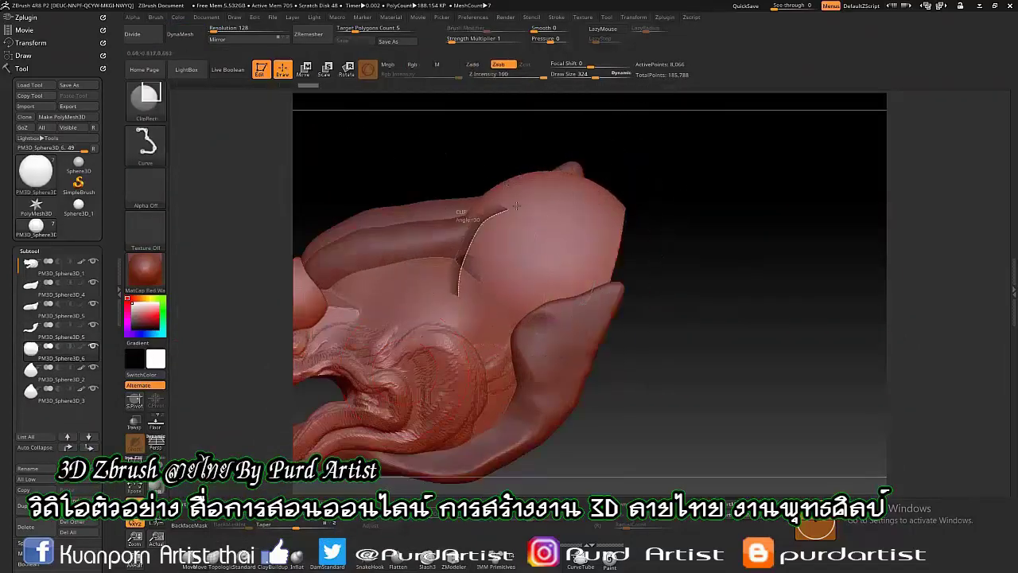
Slide the trimmed petal-shaped piece into place behind the crest.
key("w")
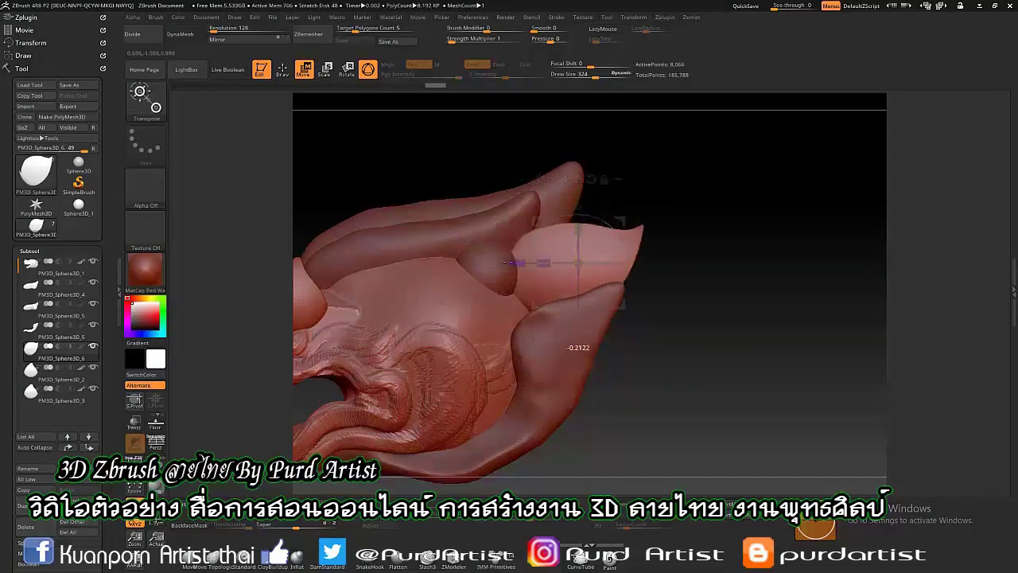
mouse_move(512, 270)
left_mouse_down("shift")
mouse_move(533, 244)
mouse_move(567, 280)
mouse_move(418, 146)
mouse_move(184, 306)
left_mouse_up("shift")
key("q")
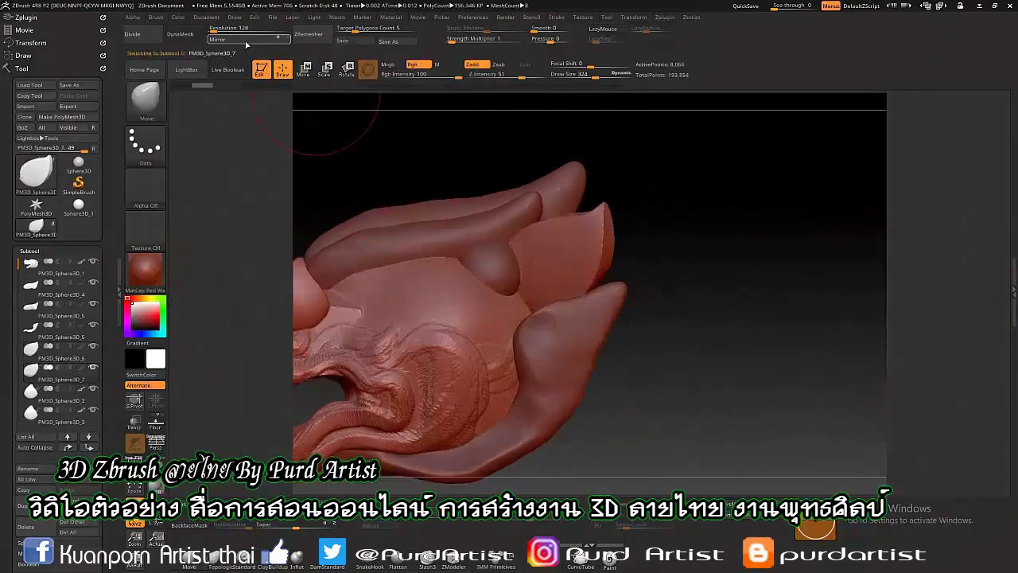
mouse_move(342, 198)
left_mouse_down()
mouse_move(344, 297)
mouse_move(341, 254)
mouse_move(372, 271)
left_mouse_up()
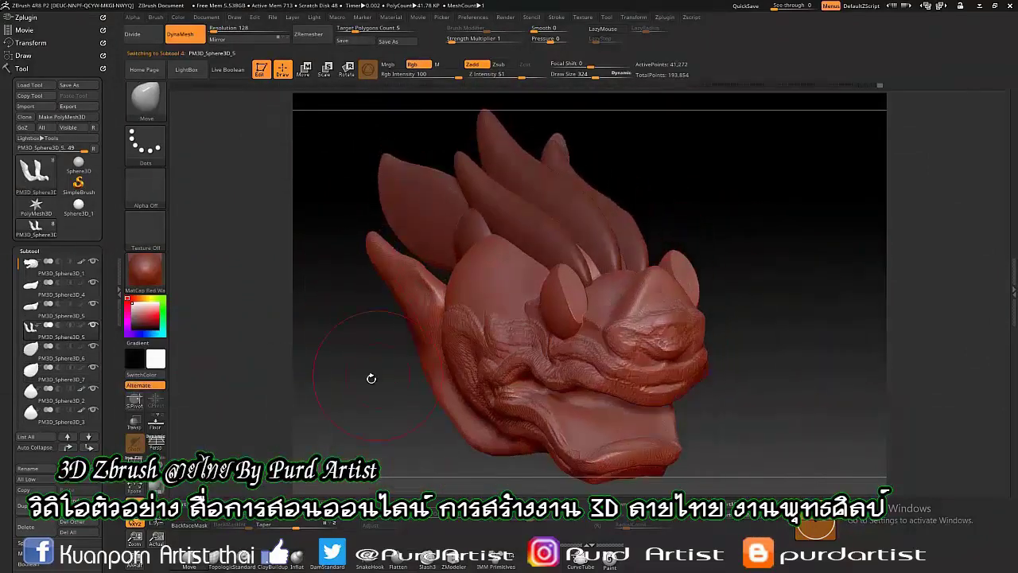
Inspect the head from several angles and make PM3D_Sphere3D_5 the active subtool.
left_click_drag(371, 378, 467, 299)
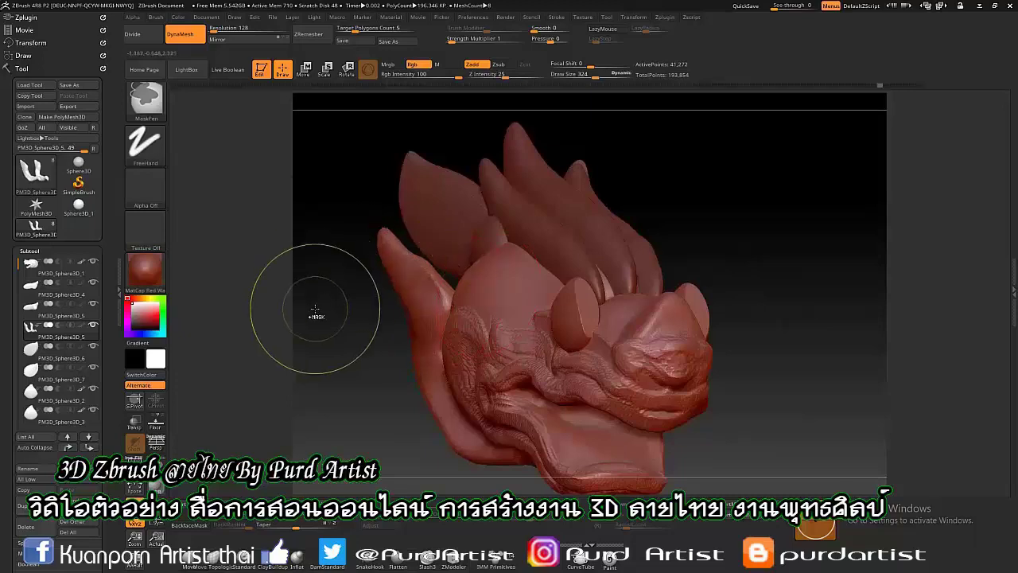
mouse_move(318, 310)
left_mouse_down()
mouse_move(345, 309)
mouse_move(376, 238)
left_mouse_up()
mouse_move(365, 347)
left_mouse_down()
mouse_move(380, 286)
mouse_move(392, 334)
mouse_move(436, 395)
left_mouse_up()
mouse_move(592, 335)
left_mouse_down()
mouse_move(397, 368)
mouse_move(295, 364)
mouse_move(390, 354)
mouse_move(374, 338)
left_mouse_up()
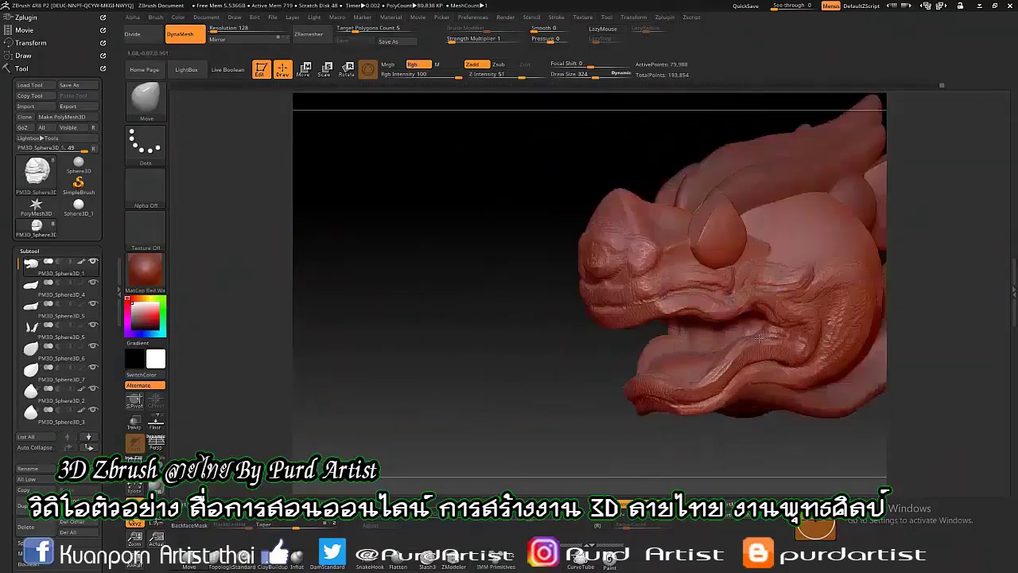
left_click_drag(672, 291, 378, 374)
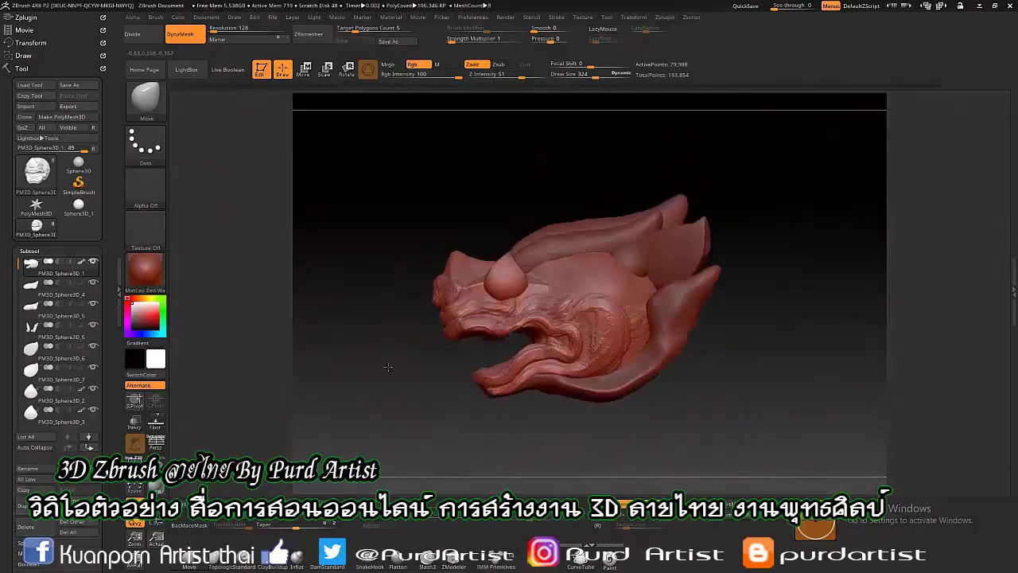
left_click(79, 319)
key("f")
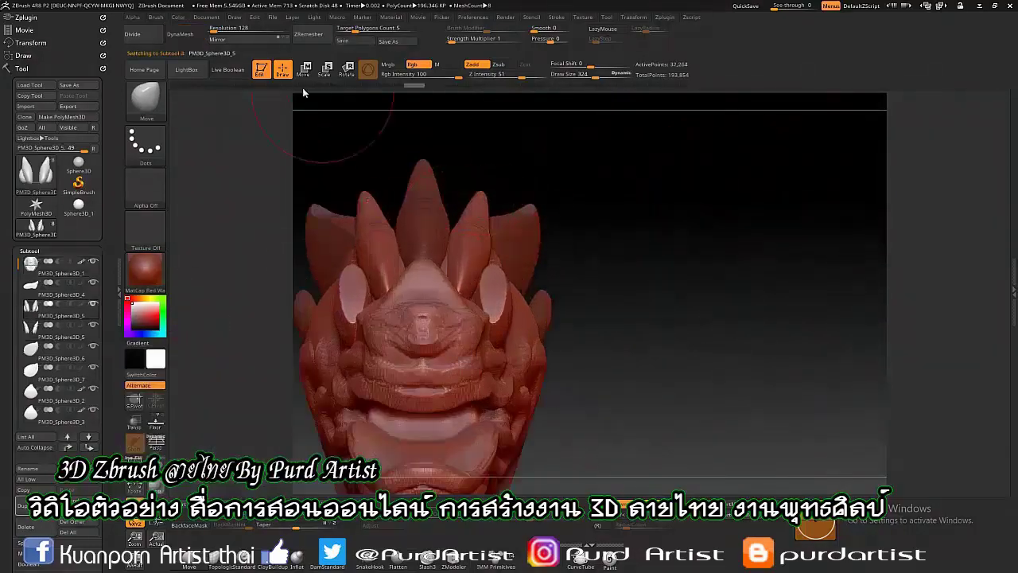
Append a Cylinder3D as a new subtool, PM3D_Cylinder3D1.
key("w")
left_click_drag(716, 279, 421, 237)
key("q")
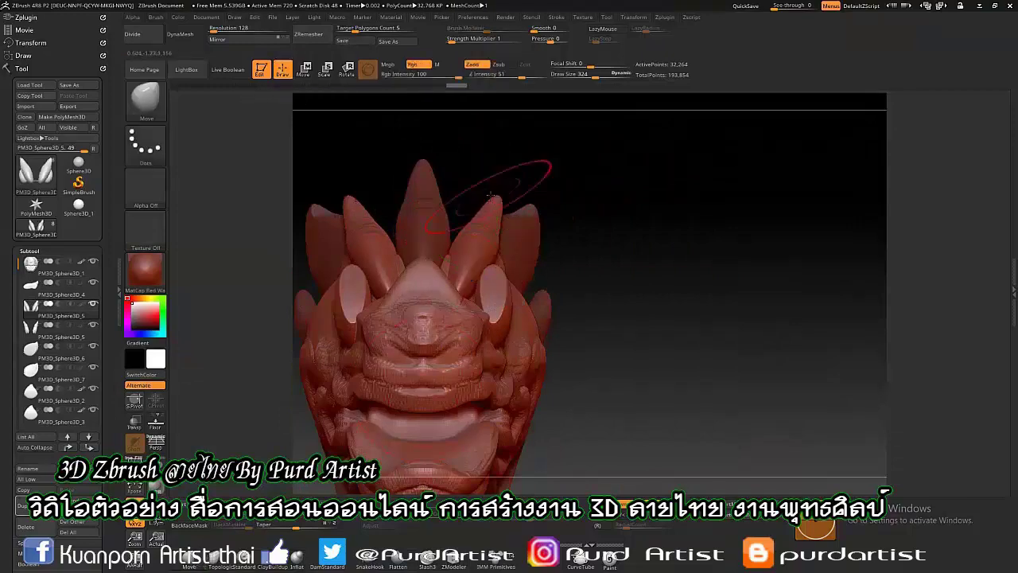
left_click_drag(487, 229, 473, 188)
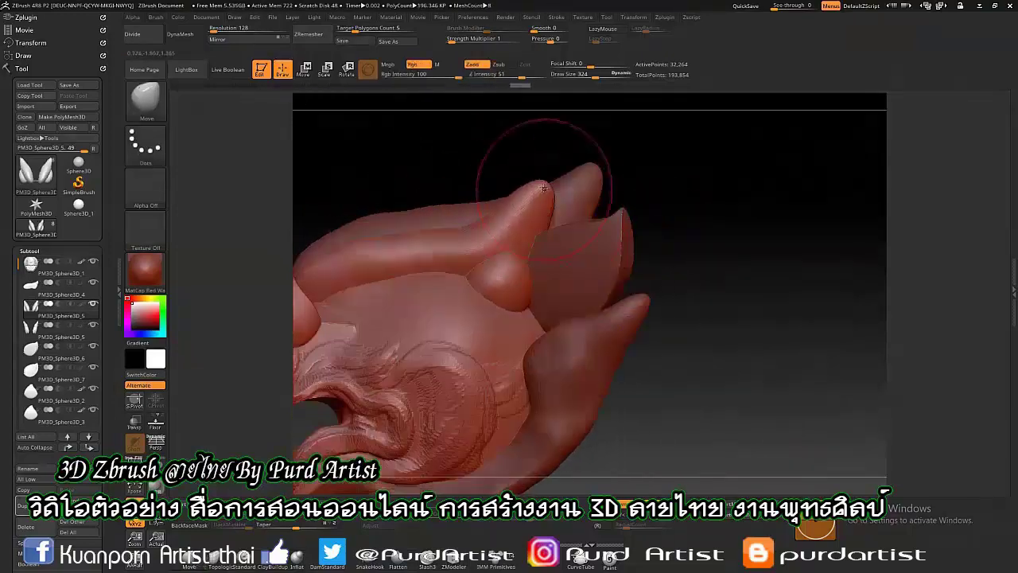
right_click_drag(474, 188, 400, 200, "ctrl")
mouse_move(400, 200)
left_mouse_down()
mouse_move(499, 242)
mouse_move(445, 255)
left_mouse_up()
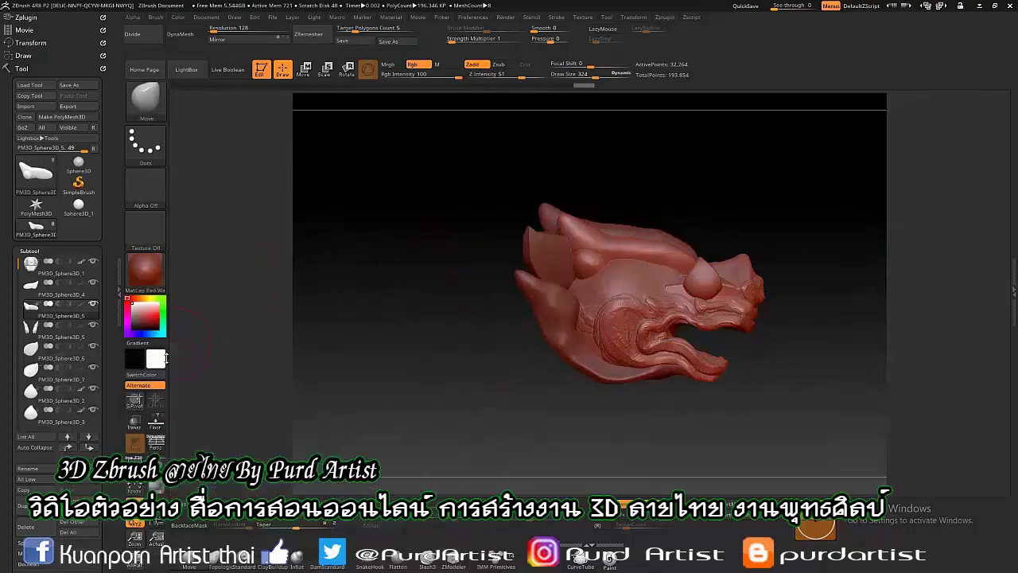
left_click(76, 501)
left_click(161, 426)
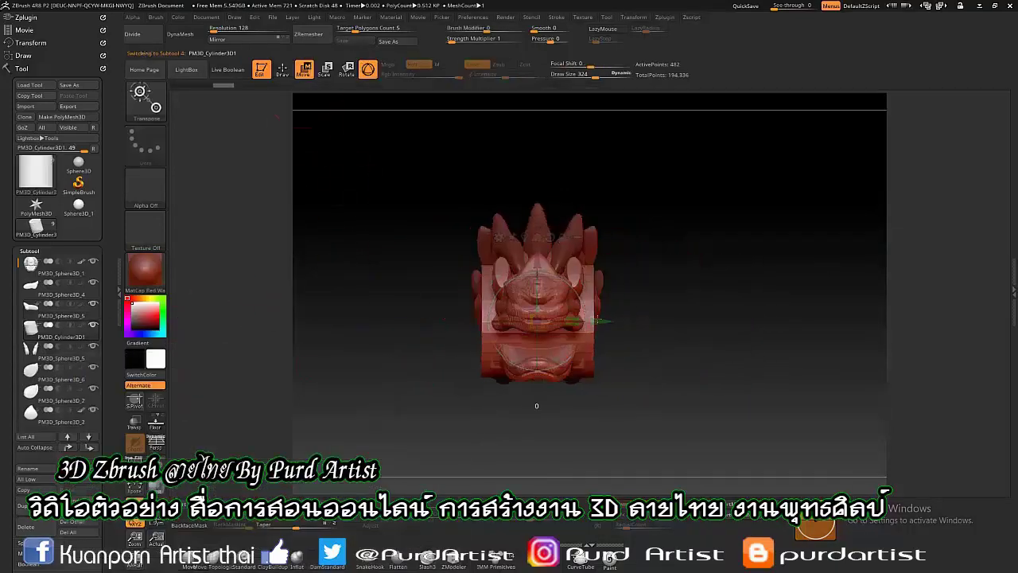
Append a Sphere3D mesh to the naga head as a new subtool.
mouse_move(536, 406)
left_mouse_down()
mouse_move(587, 303)
mouse_move(708, 390)
mouse_move(651, 409)
left_mouse_up()
left_click_drag(427, 376, 305, 218)
key("q")
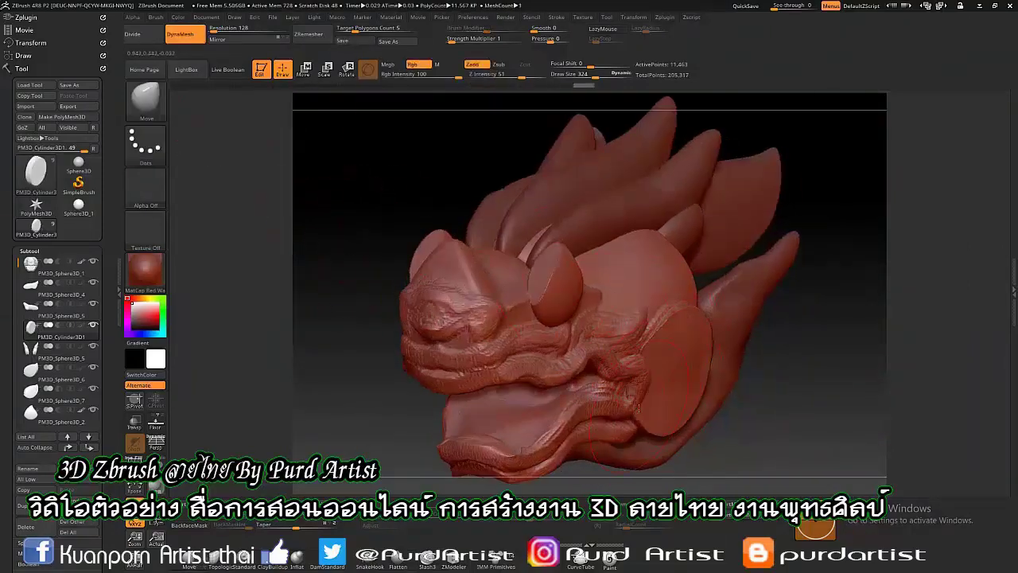
mouse_move(406, 374)
left_mouse_down()
mouse_move(408, 323)
mouse_move(242, 345)
left_mouse_up()
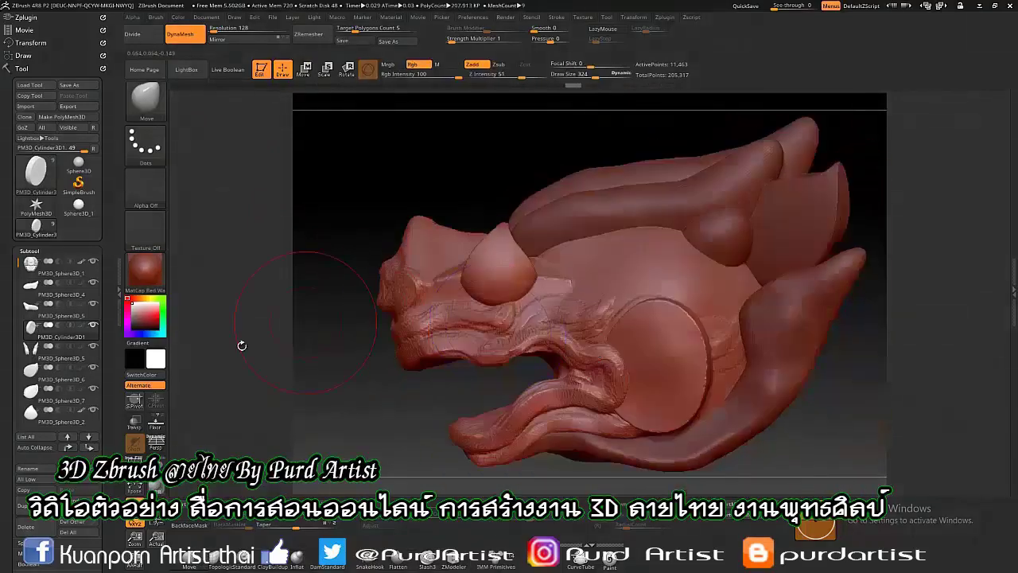
left_click(28, 499)
left_click(90, 420)
left_click(303, 70)
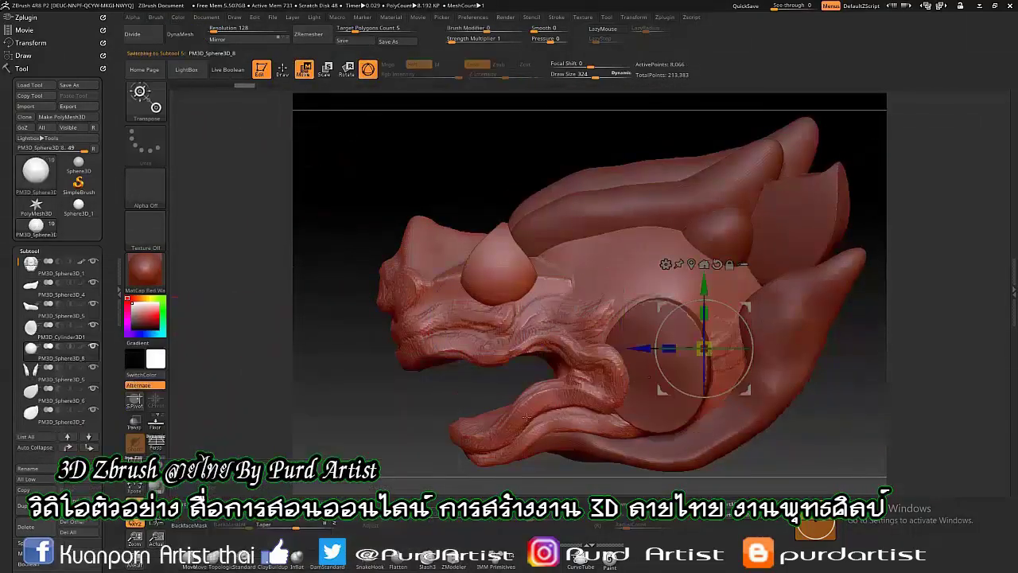
Scale and move the new sphere into a curved piece beside the round cheek disc.
left_click_drag(525, 416, 707, 348)
left_click_drag(578, 352, 615, 351)
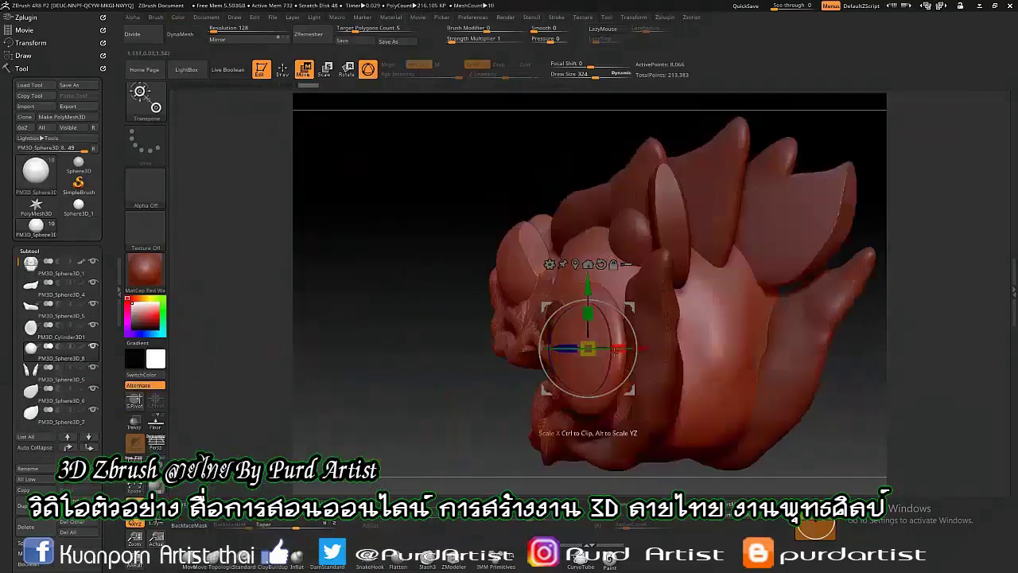
left_click_drag(450, 388, 586, 376)
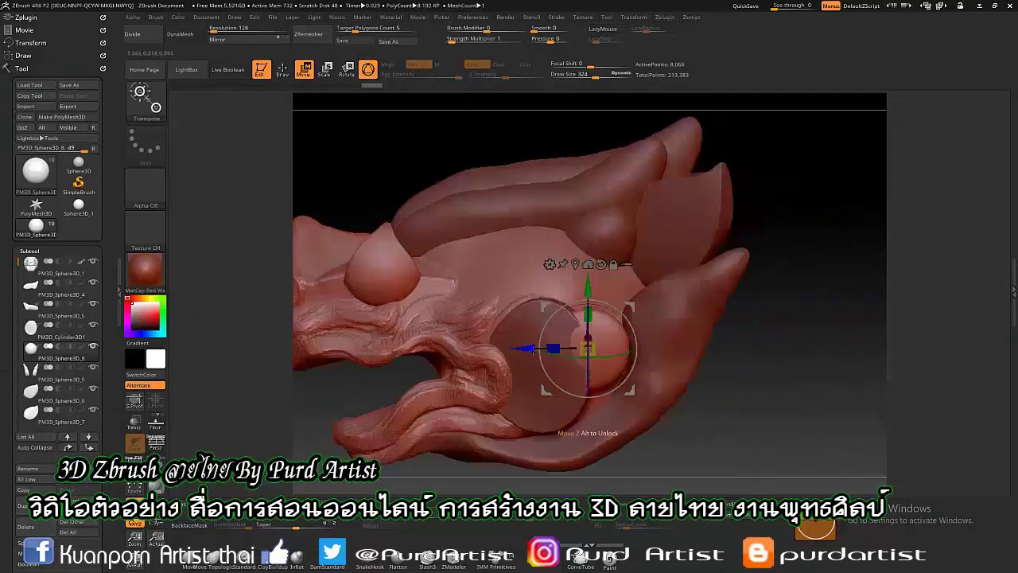
left_click(282, 70)
left_click_drag(334, 128, 630, 364)
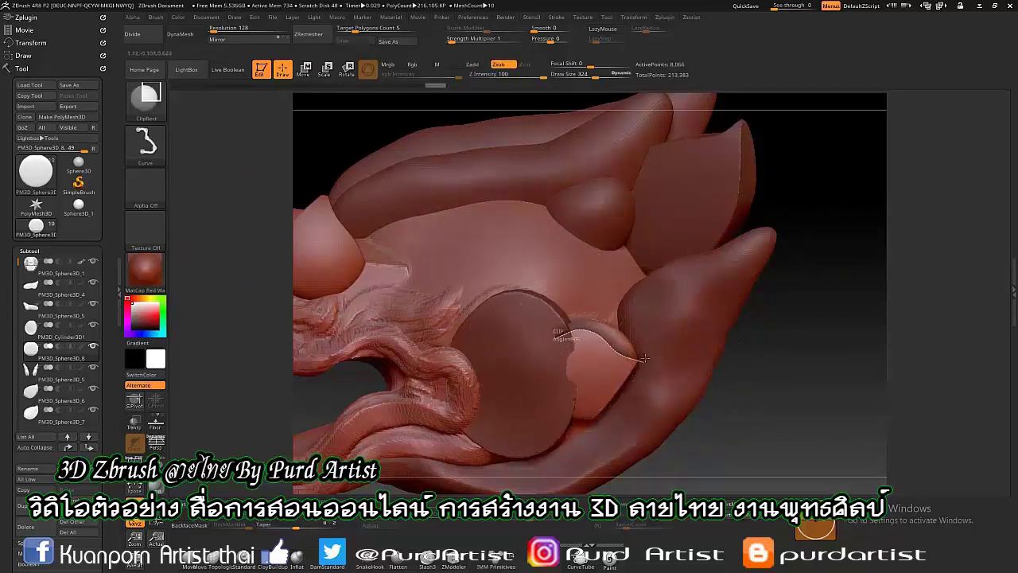
key("w")
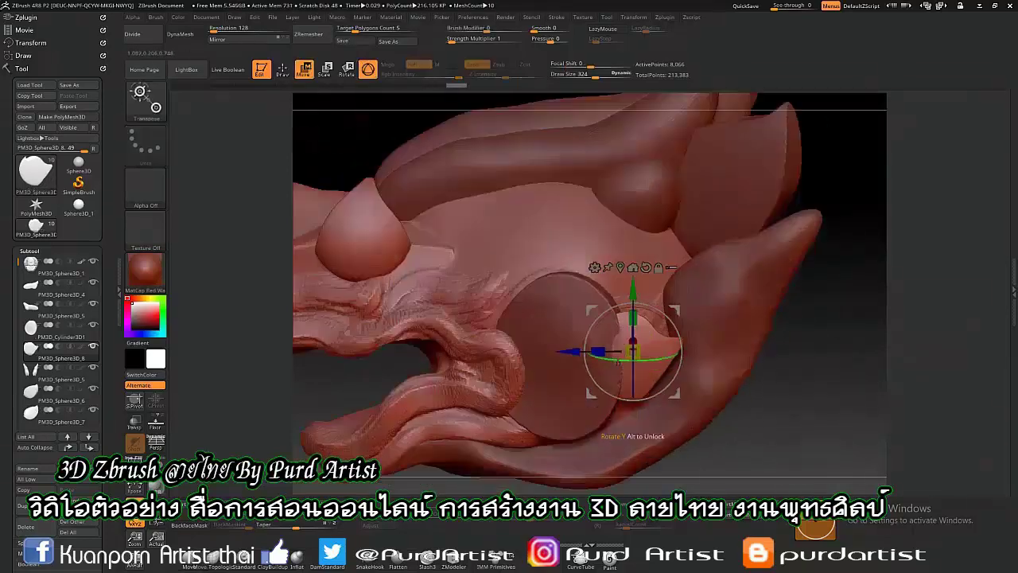
key("f")
left_click(281, 70)
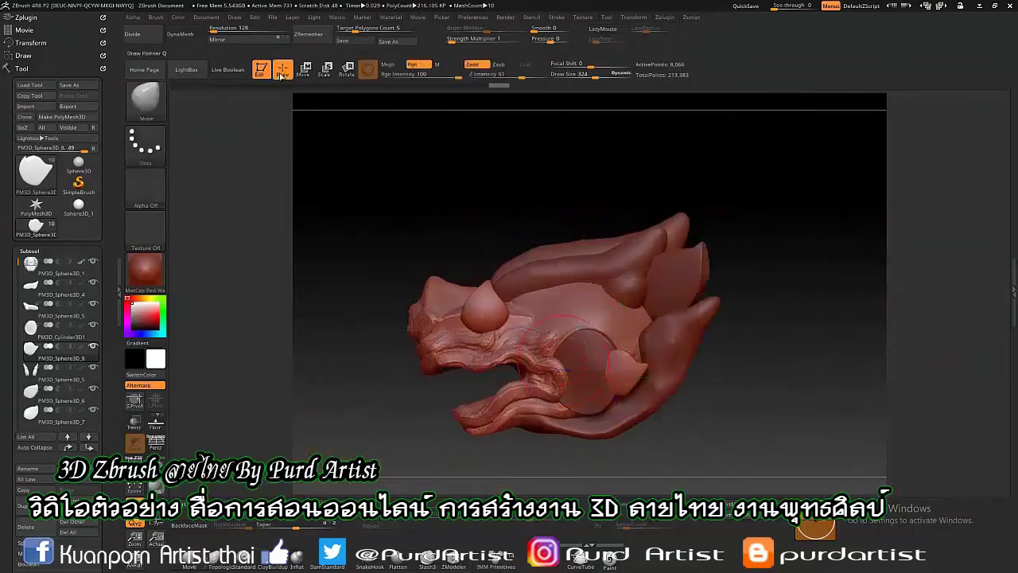
left_click(60, 308)
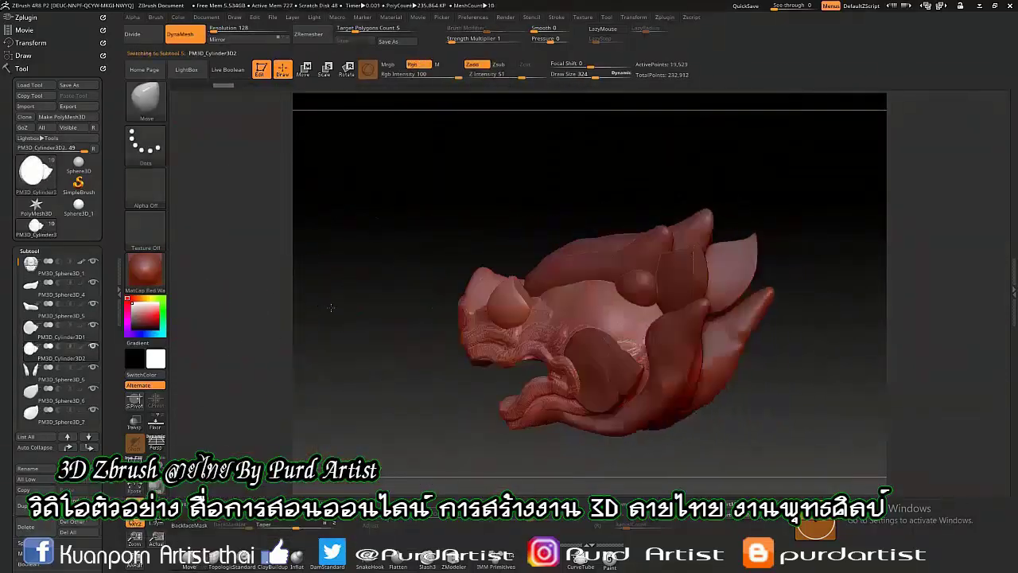
Reposition the fin-shaped PM3D_Sphere3D_6 subtool with the Transpose Move gizmo.
left_click(70, 304)
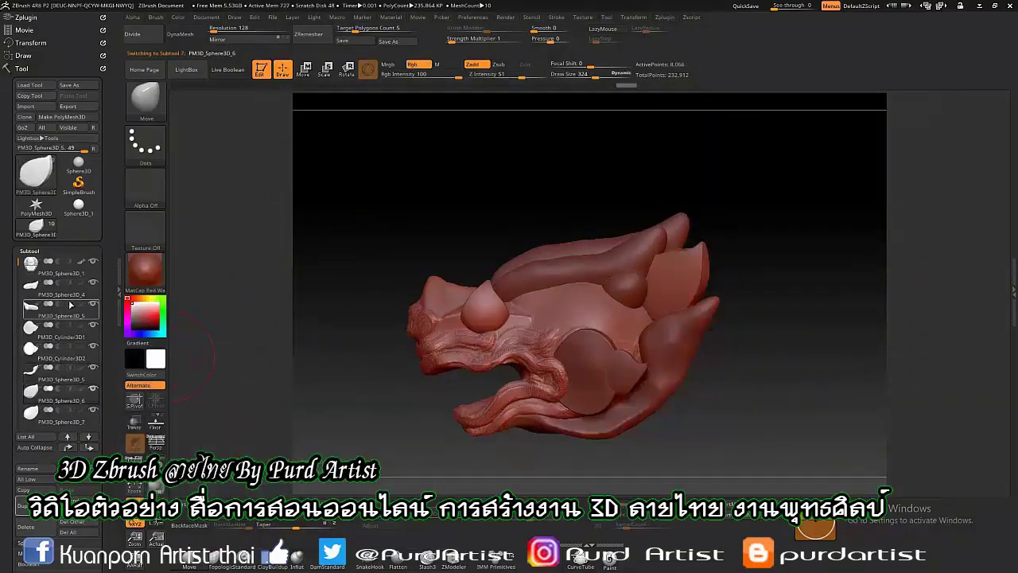
left_click(63, 407)
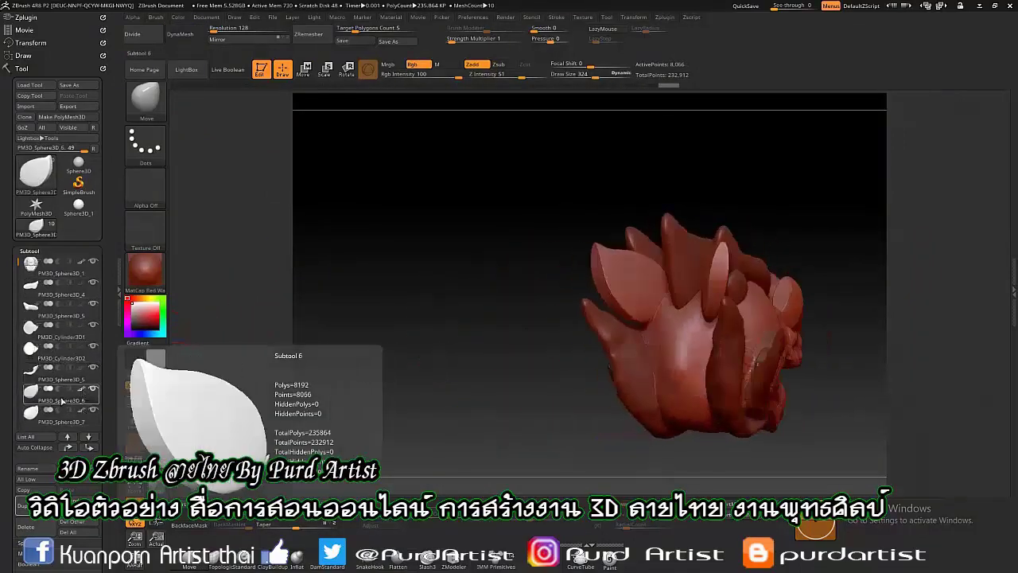
mouse_move(334, 382)
left_mouse_down()
mouse_move(557, 318)
mouse_move(672, 244)
mouse_move(222, 353)
mouse_move(334, 294)
mouse_move(626, 304)
left_mouse_up()
key("w")
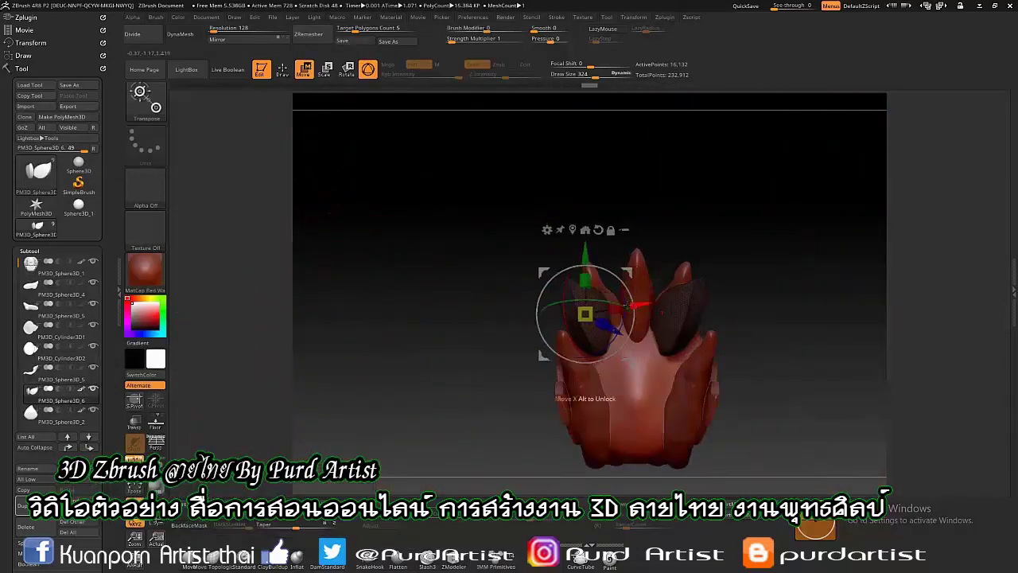
mouse_move(442, 306)
left_mouse_down()
mouse_move(387, 250)
mouse_move(363, 329)
left_mouse_up()
key("q")
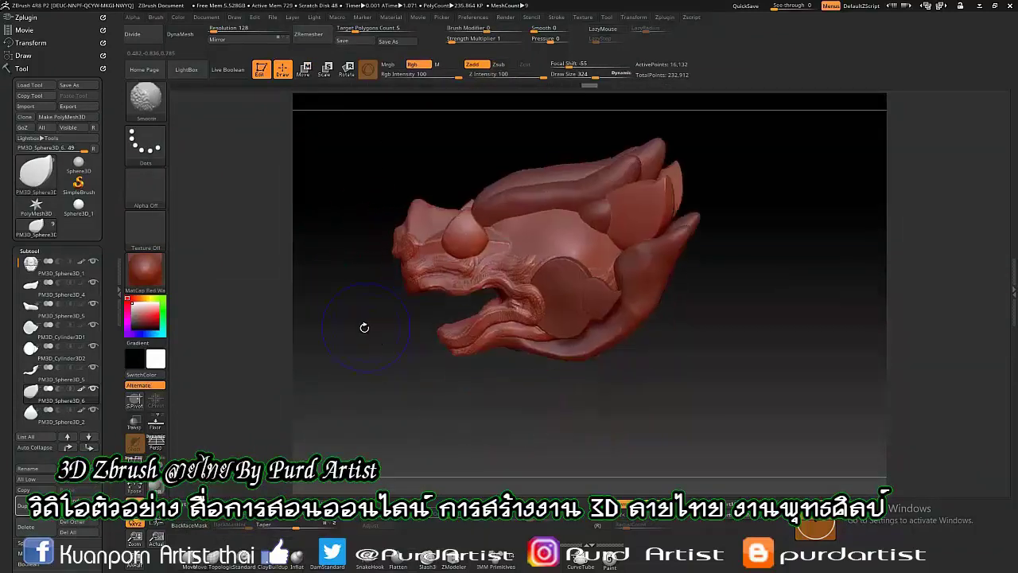
Lasso-mask the front of PM3D_Sphere3D_1 and pull the back of the head outward.
left_click(146, 144, "ctrl")
left_click(416, 154, "ctrl")
left_click(503, 300, "alt")
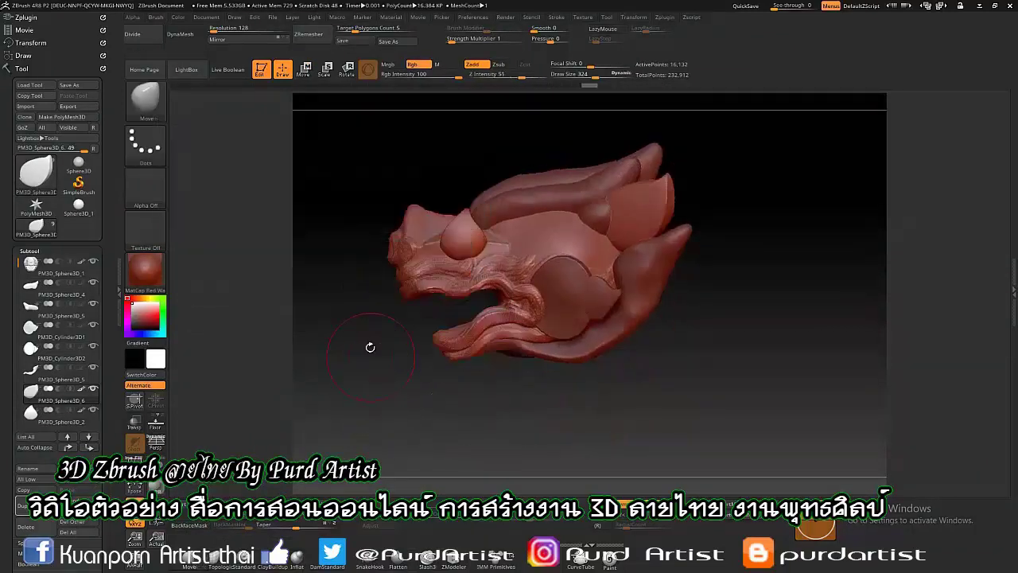
left_click_drag(388, 300, 509, 334, "ctrl")
key("w")
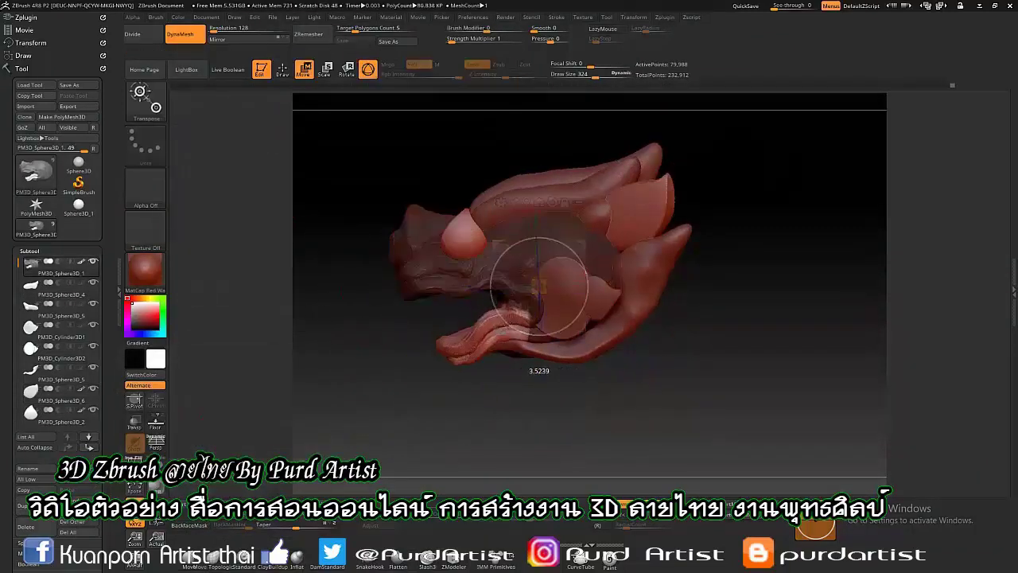
left_click_drag(500, 297, 474, 299)
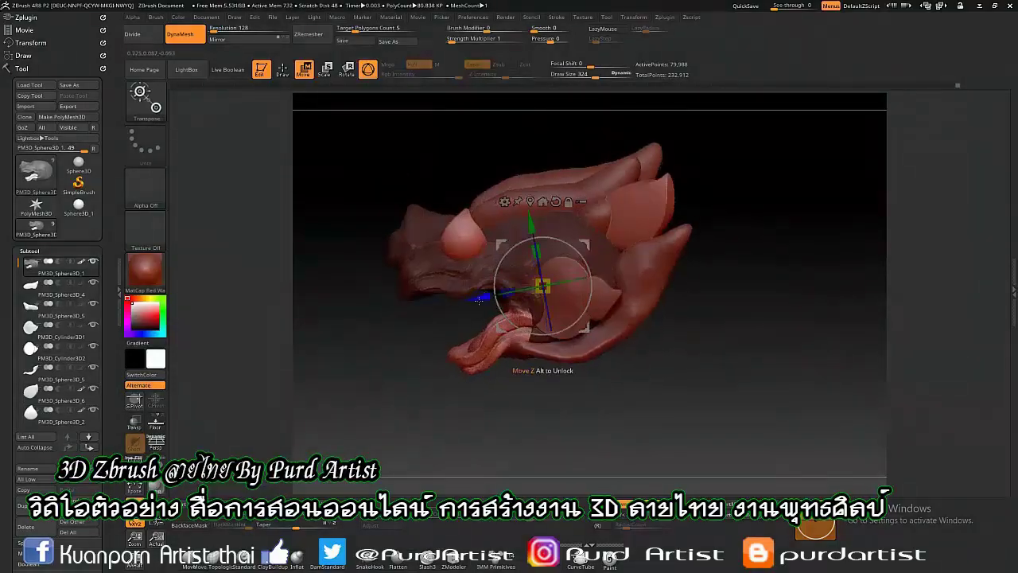
left_click(291, 206, "ctrl")
key("q")
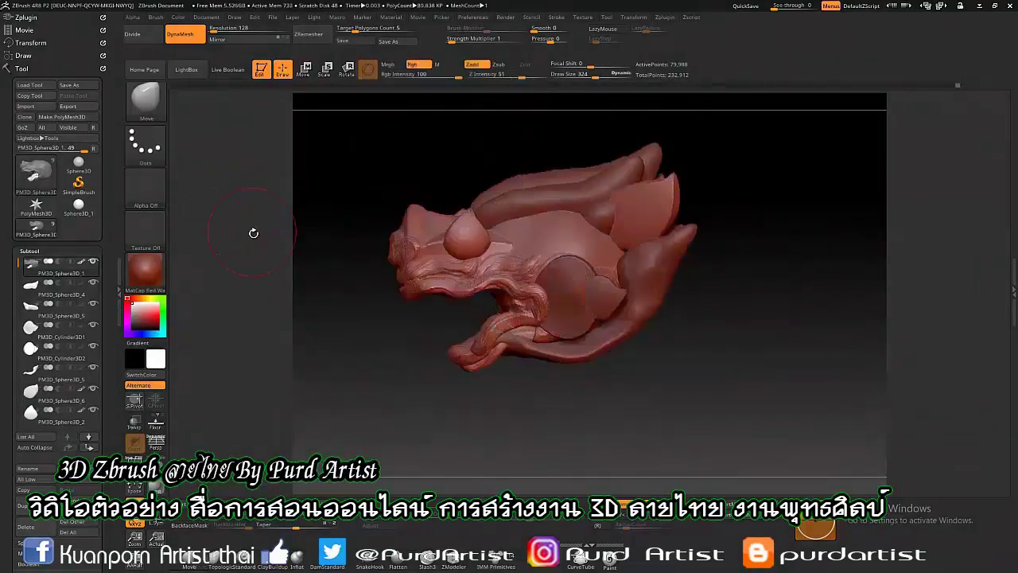
Merge the PM3D_Sphere3D_2 eye and the other eye into one subtool.
left_click_drag(270, 265, 340, 284)
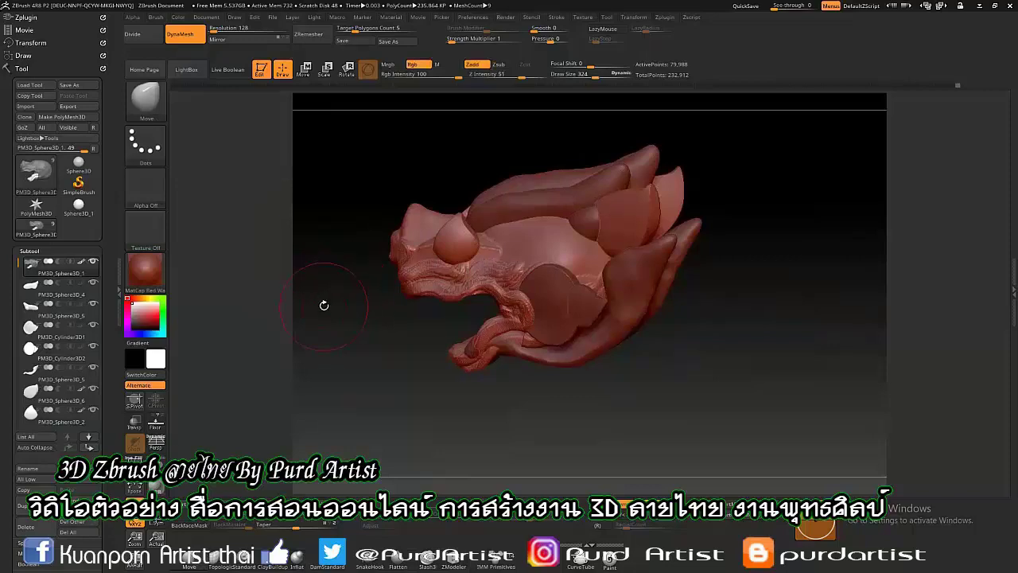
left_click_drag(333, 250, 432, 302, "alt")
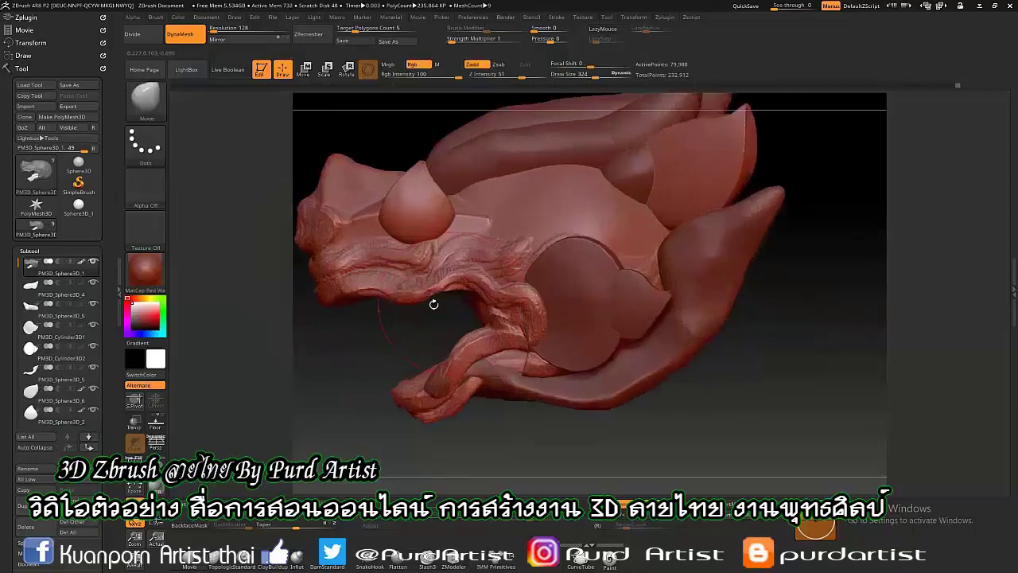
left_click_drag(330, 352, 354, 348, "alt")
left_click_drag(259, 255, 286, 263, "shift")
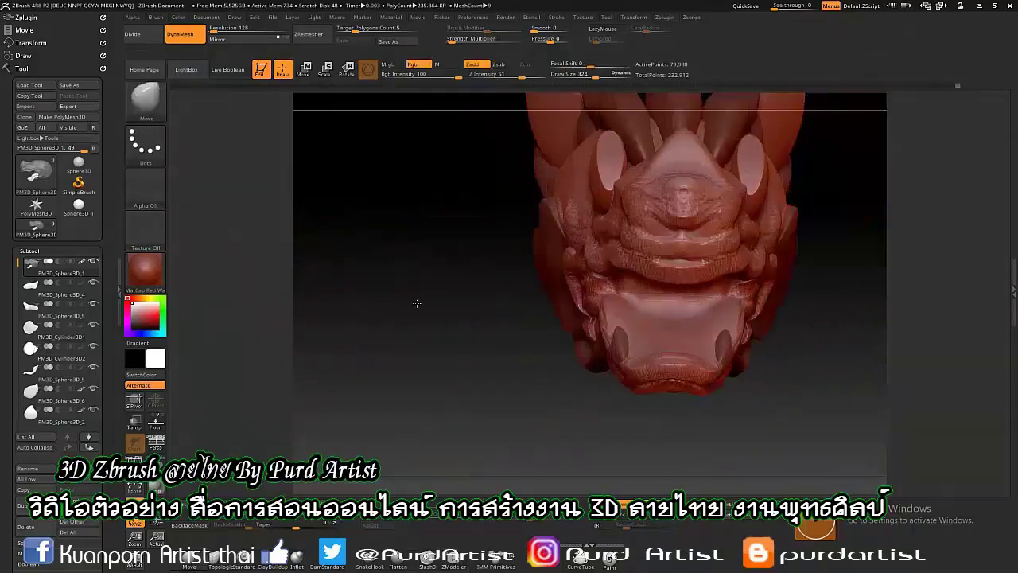
left_click(57, 410)
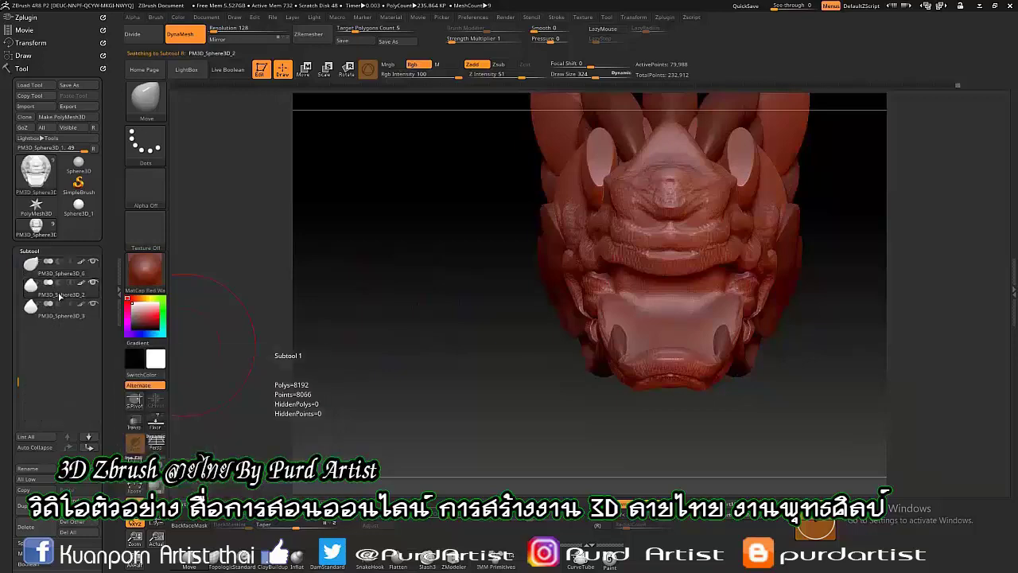
key("w")
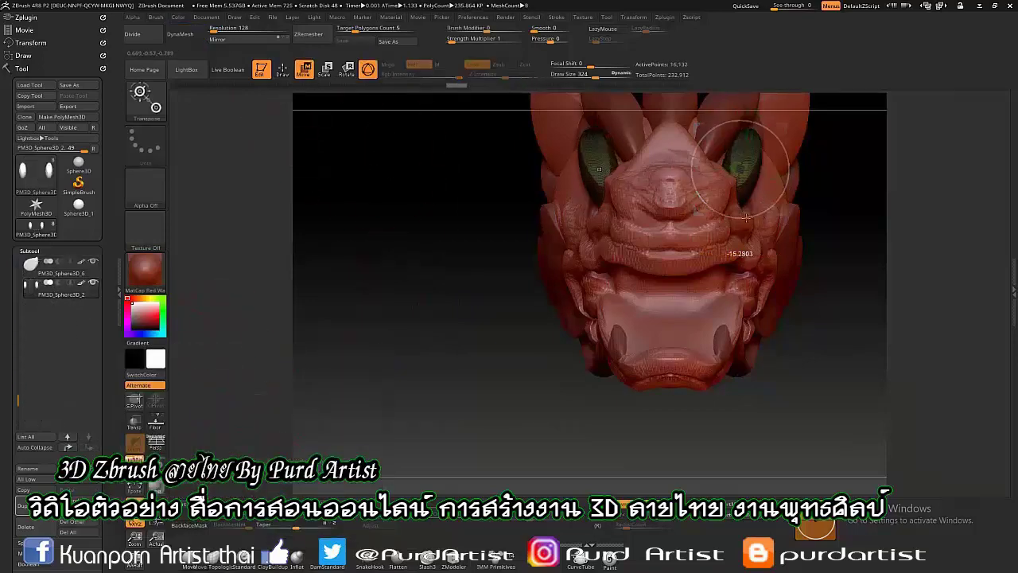
Bring up the mesh list to append a ZSphere subtool.
mouse_move(746, 216)
left_mouse_down()
mouse_move(817, 289)
mouse_move(386, 250)
mouse_move(446, 265)
mouse_move(380, 223)
mouse_move(366, 348)
mouse_move(178, 263)
left_mouse_up()
key("q")
left_click(71, 506)
Add a ZSphere subtool and view it from the front of the head.
left_click(342, 436)
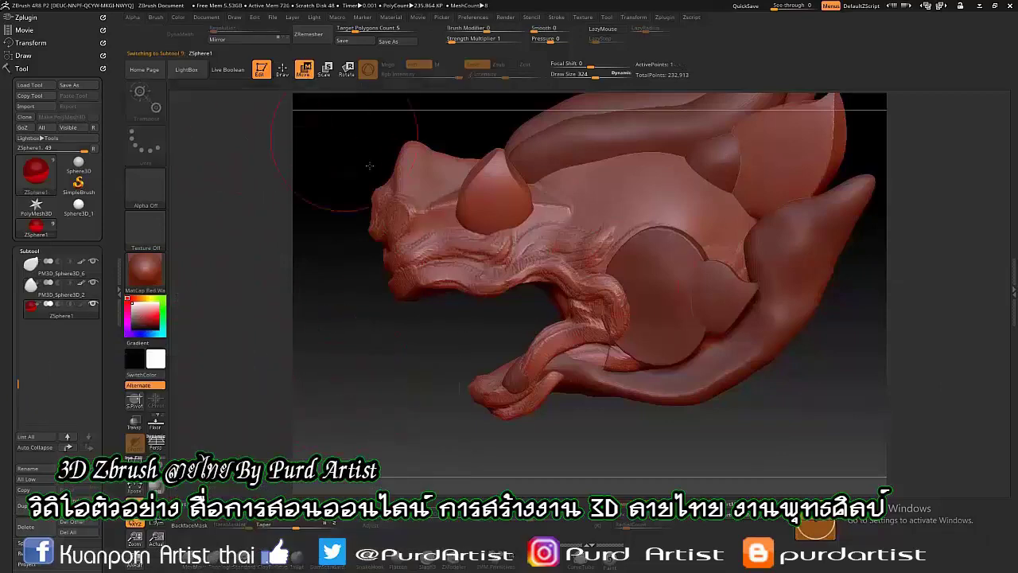
mouse_move(385, 309)
left_mouse_down("shift")
mouse_move(625, 326)
mouse_move(636, 99)
left_mouse_up("shift")
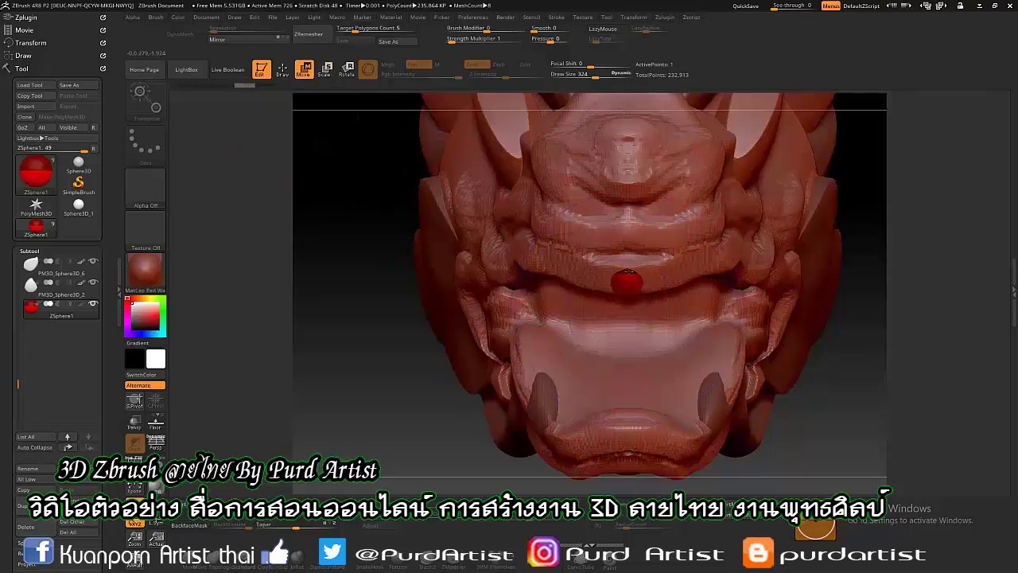
left_click_drag(843, 328, 644, 283, "shift")
Draw the first ZSpheres at the centre of the upper lip and resize them.
key("q")
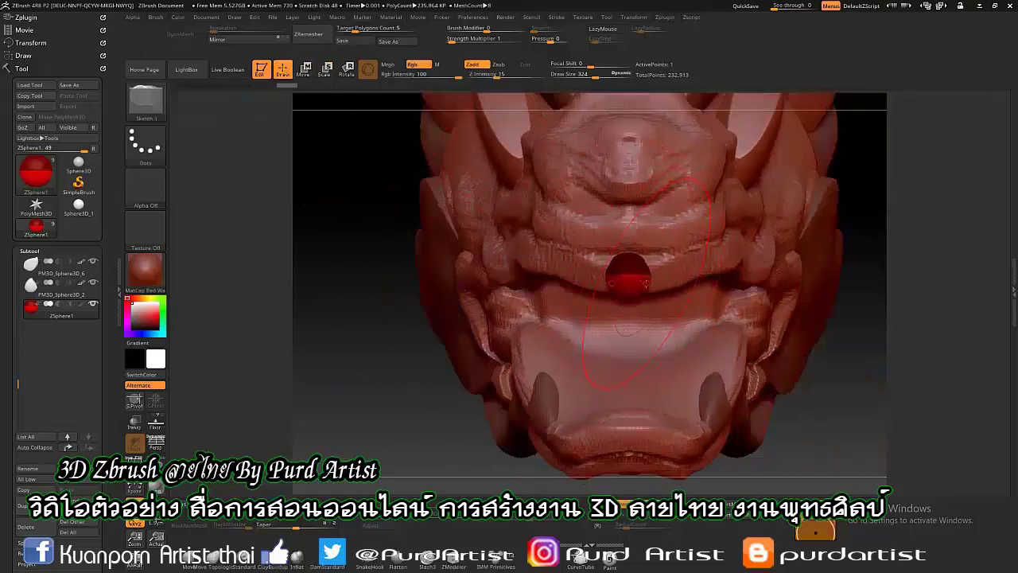
left_click_drag(461, 351, 632, 274)
key("w")
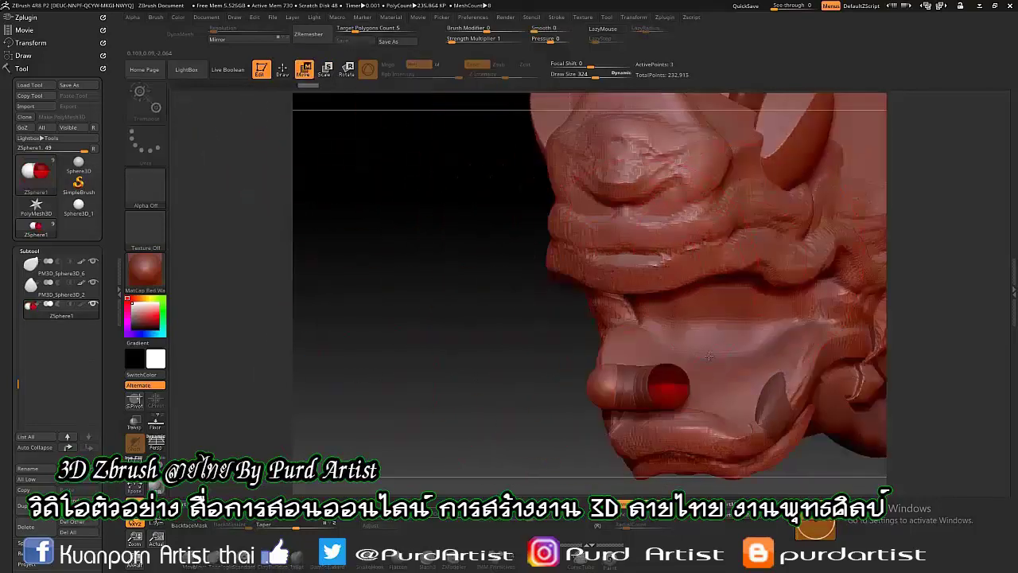
left_click_drag(708, 356, 650, 265, "shift")
left_click(325, 69)
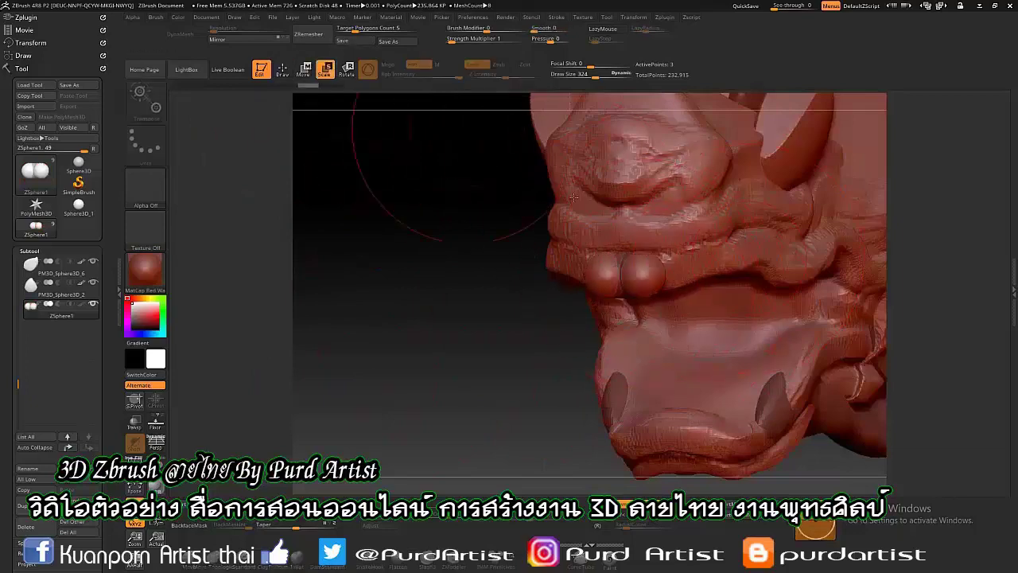
key("q")
left_click_drag(450, 318, 644, 273, "shift")
Move the lip ZSpheres to form a five-sphere tube toward the mouth corner.
key("w")
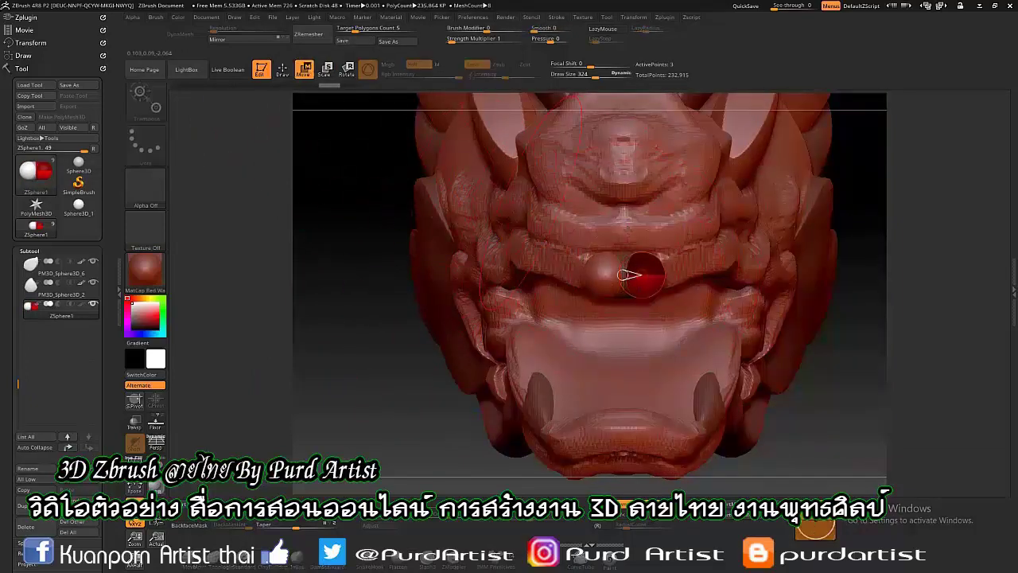
key("space")
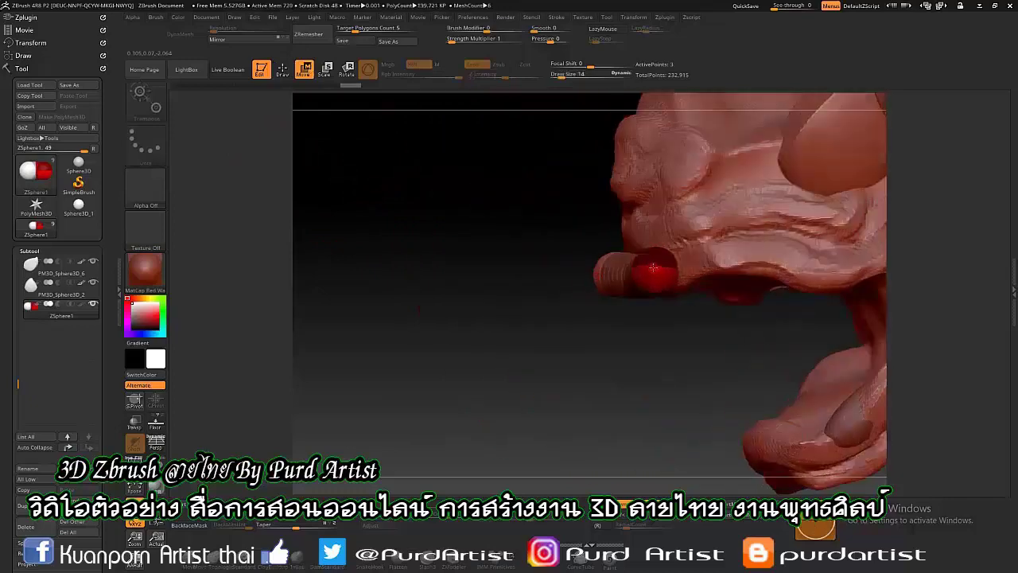
left_click_drag(696, 256, 598, 276, "shift")
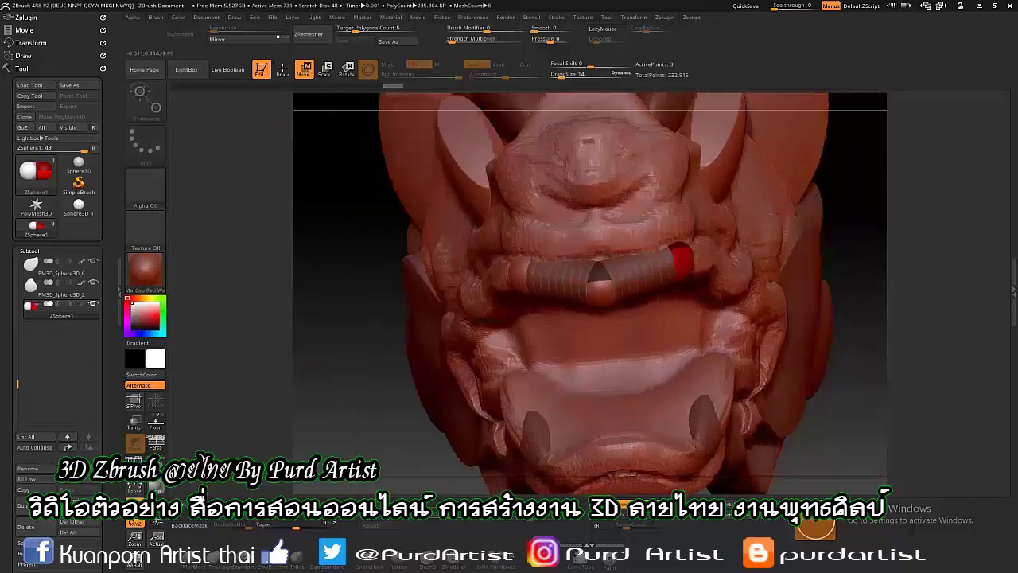
right_click_drag(600, 283, 598, 275)
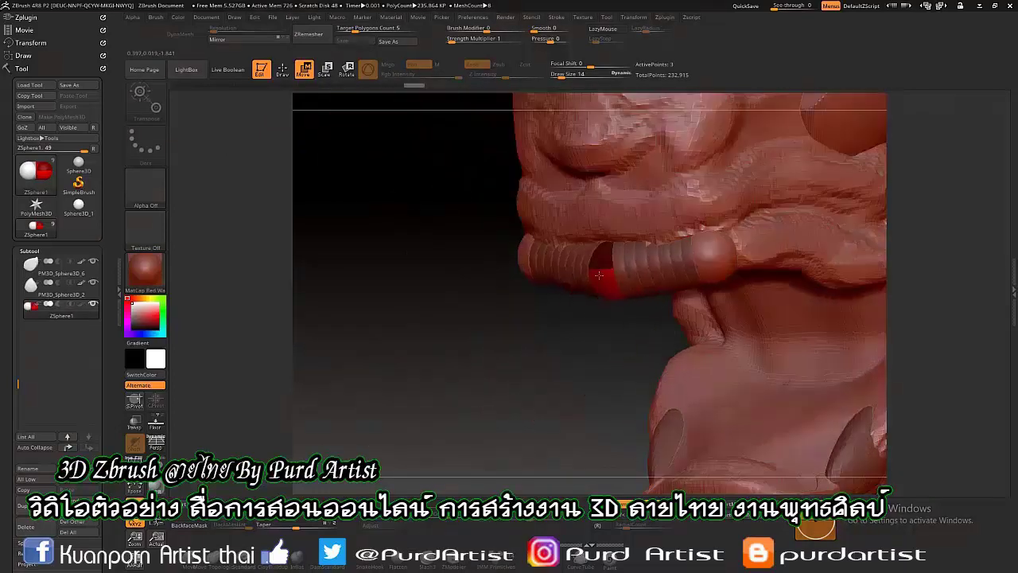
left_click_drag(432, 366, 650, 242)
key("q")
key("w")
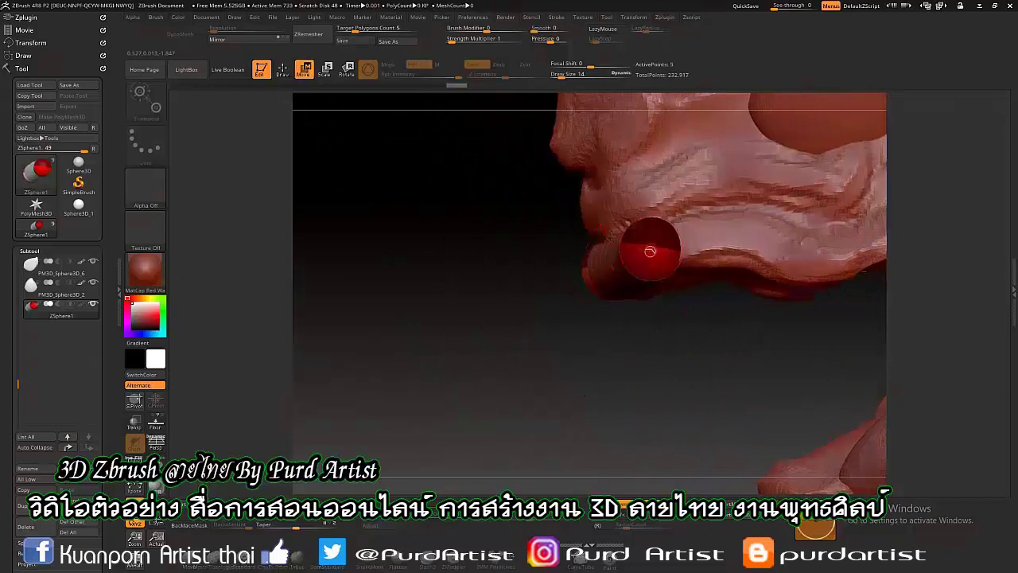
mouse_move(822, 253)
right_mouse_down()
mouse_move(770, 206)
mouse_move(659, 270)
right_mouse_up()
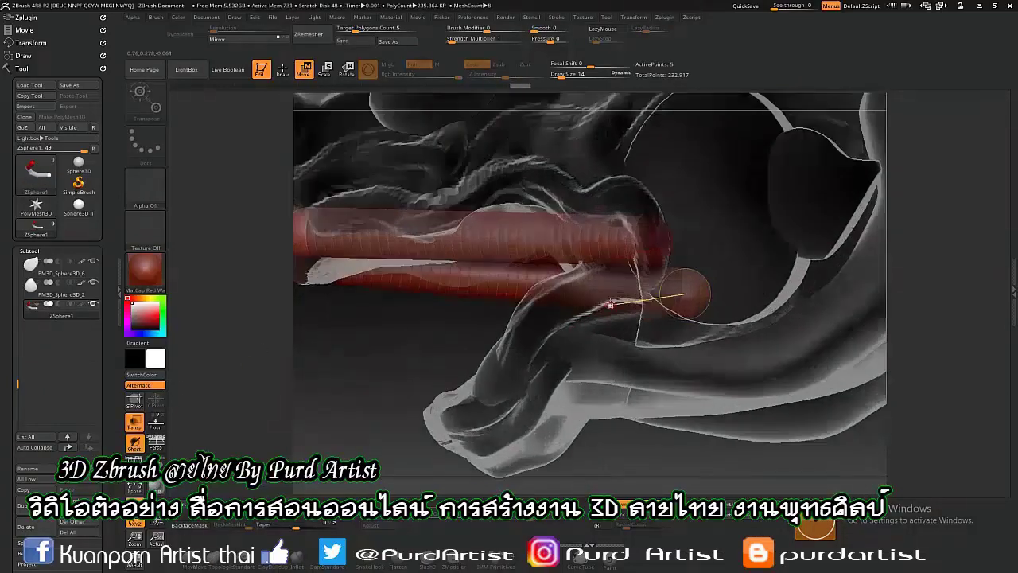
Extend the ZSphere chain around the mouth corner and along the lower jaw.
key("q")
key("w")
right_click_drag(326, 191, 779, 415)
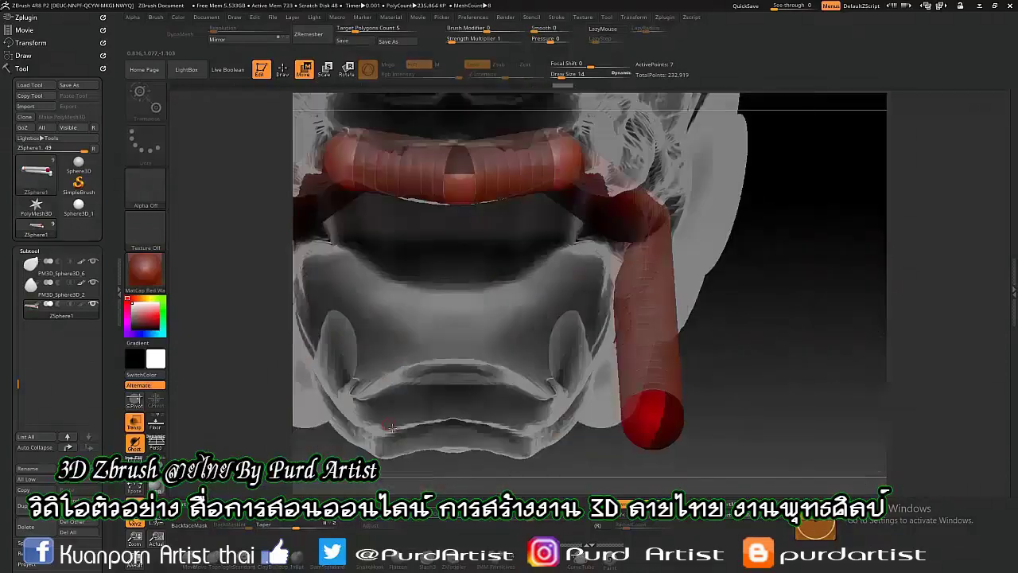
key("q")
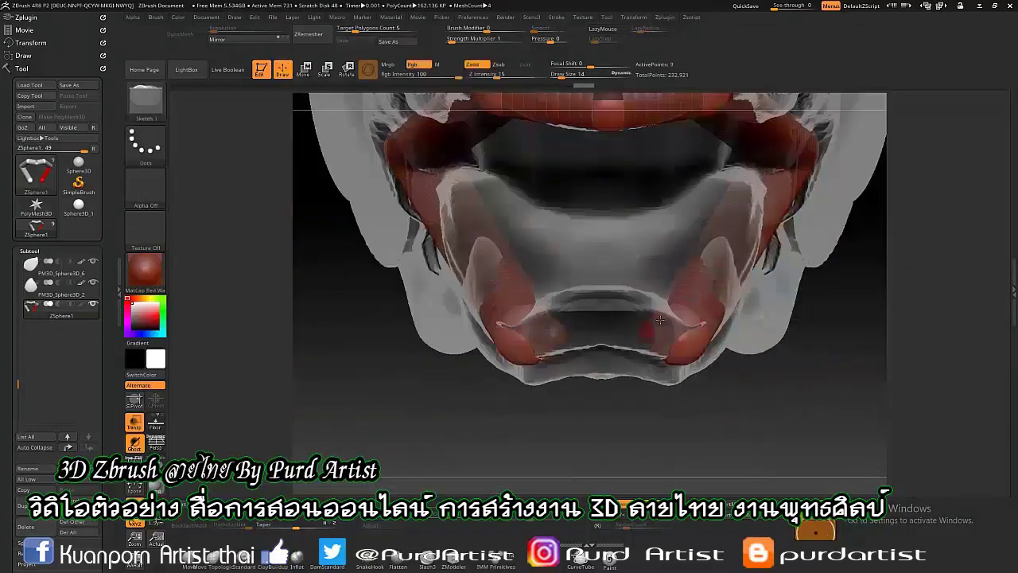
left_click(684, 332)
key("w")
left_click_drag(660, 336, 602, 334)
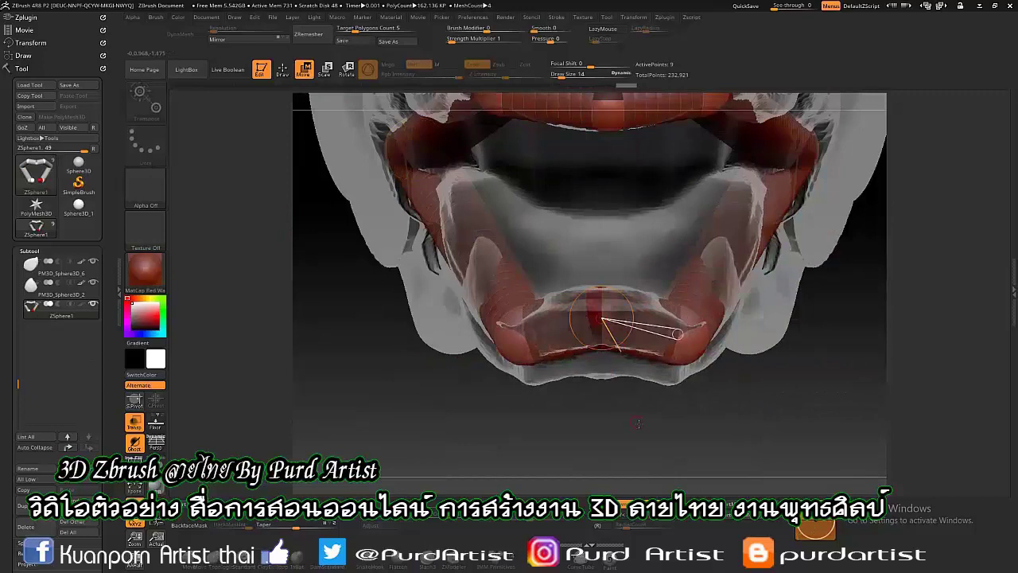
right_click_drag(638, 424, 667, 198)
key("q")
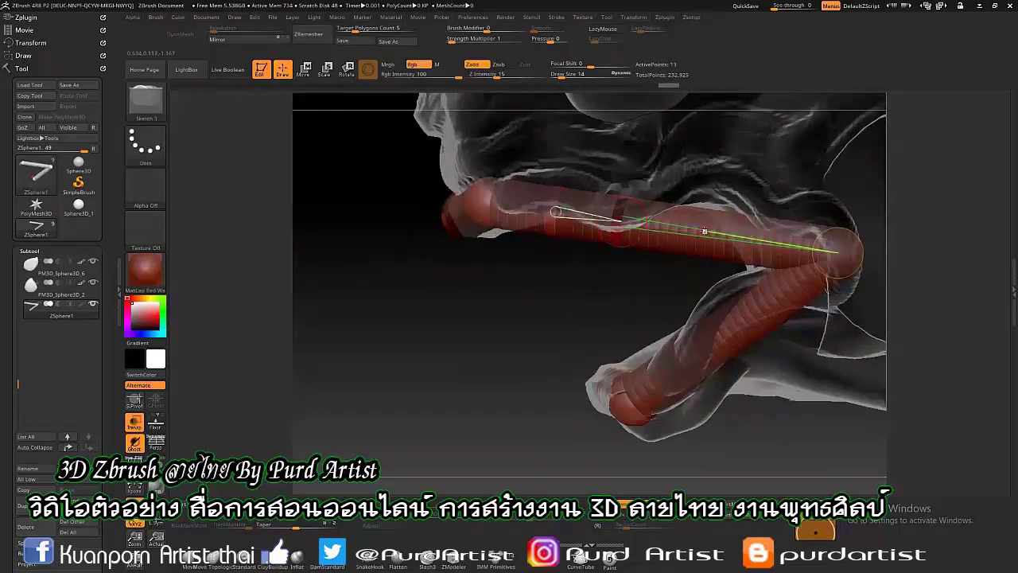
right_click_drag(529, 304, 621, 211)
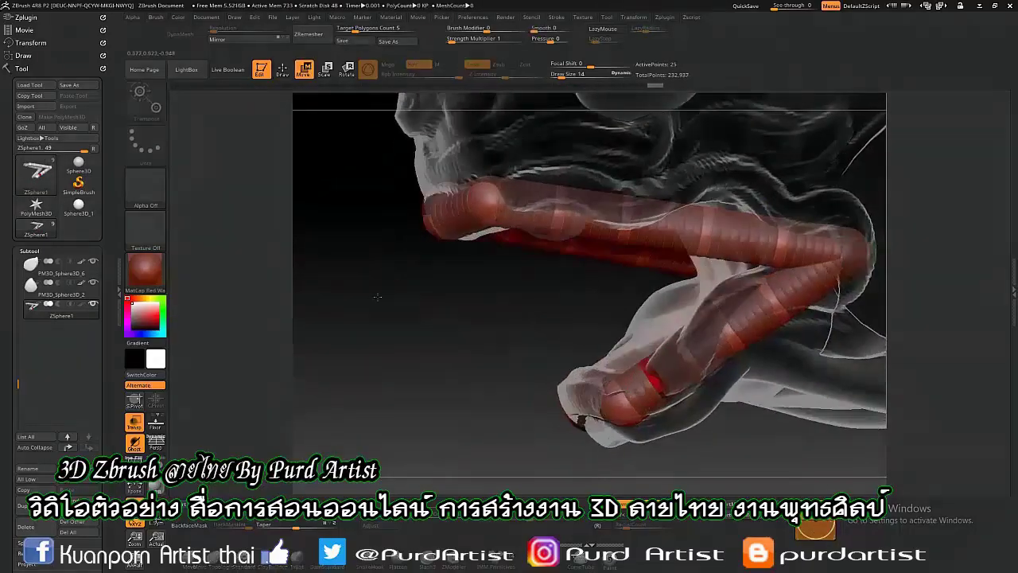
key("w")
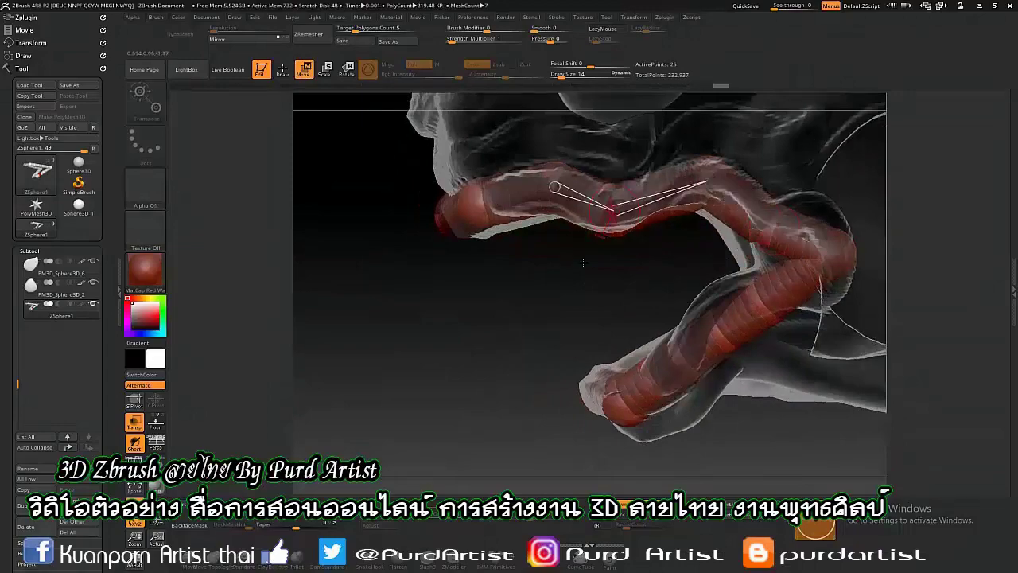
right_click_drag(551, 349, 630, 404)
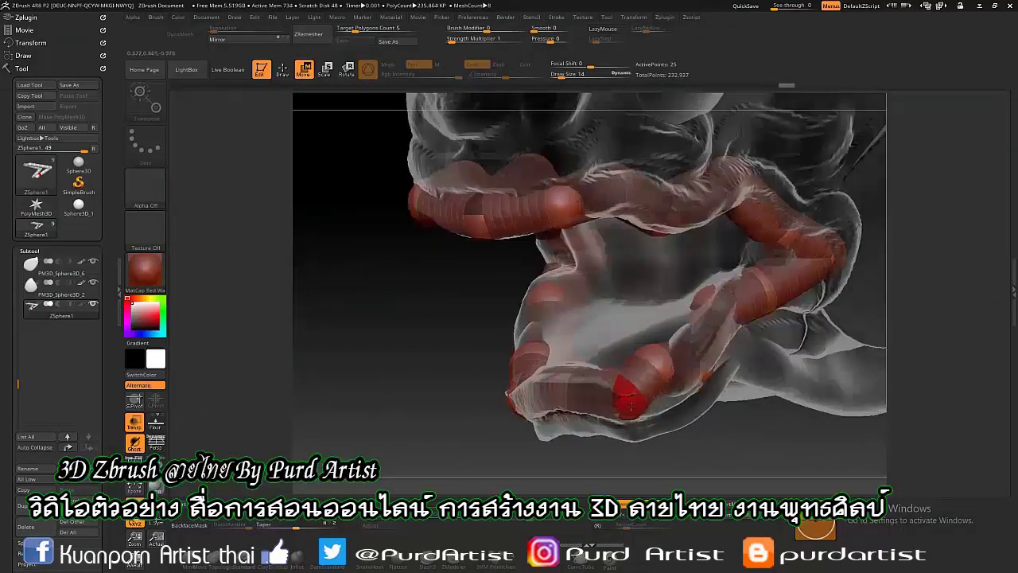
right_click_drag(519, 368, 681, 269)
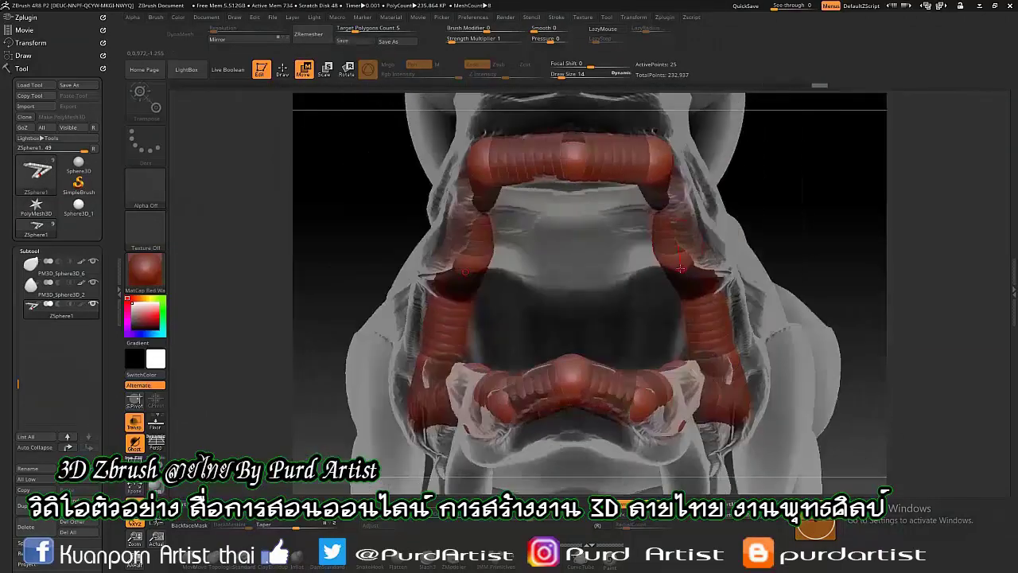
mouse_move(713, 354)
right_mouse_down()
mouse_move(390, 320)
mouse_move(577, 289)
mouse_move(461, 348)
right_mouse_up()
Pull the chain's ZSpheres into wavy loops, dragging the left loop downward.
key("q")
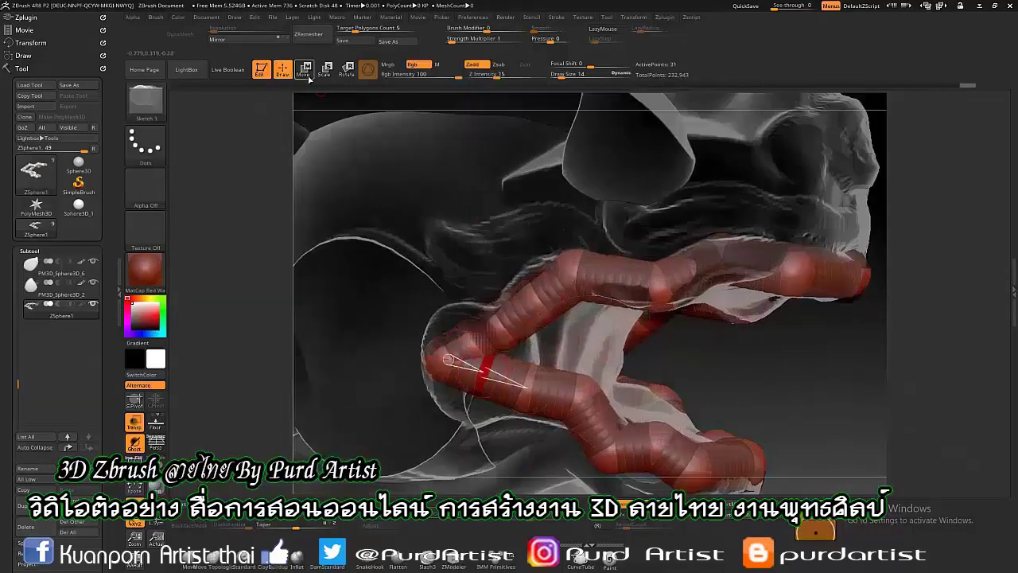
left_click(305, 71)
left_click_drag(493, 325, 575, 275)
left_click_drag(447, 326, 458, 410)
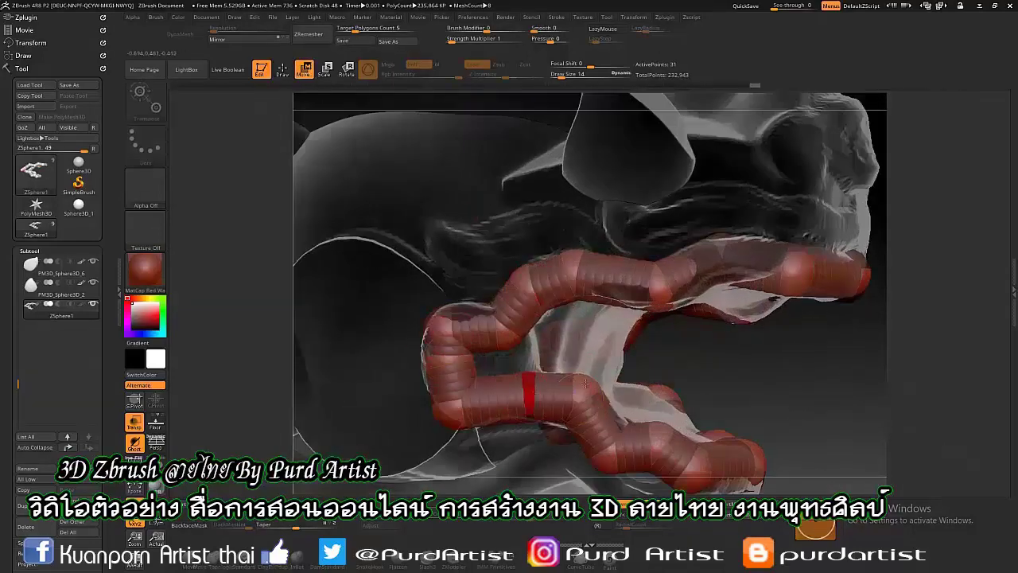
right_click_drag(614, 432, 556, 350)
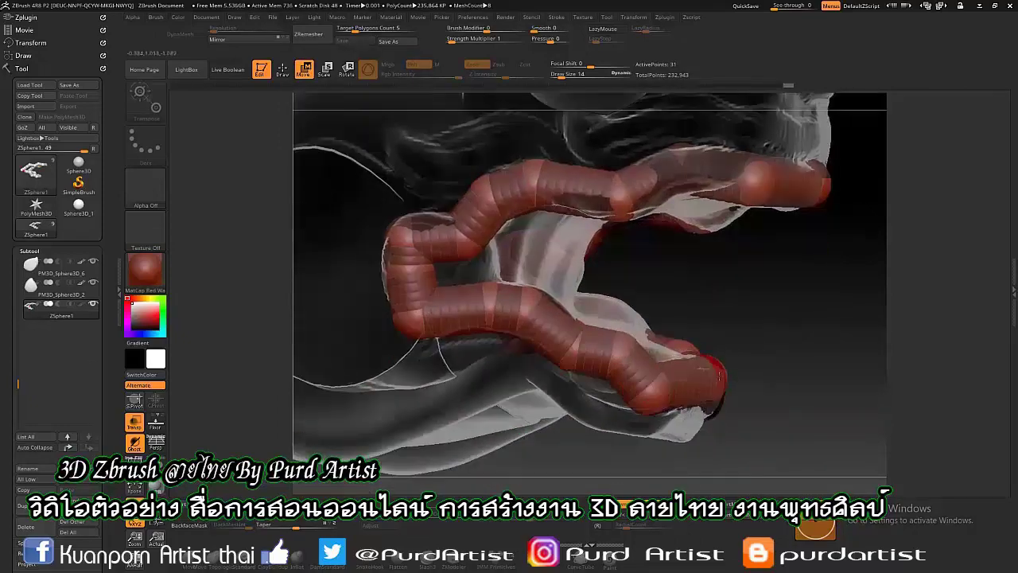
right_click_drag(720, 376, 684, 193)
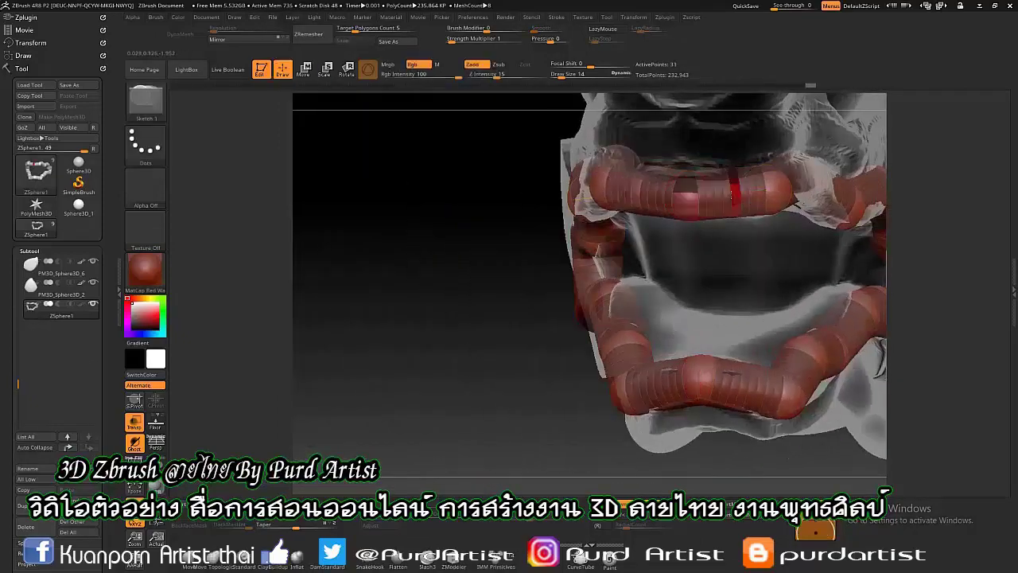
left_click_drag(686, 195, 765, 190)
mouse_move(766, 190)
right_mouse_down()
mouse_move(604, 238)
mouse_move(412, 223)
mouse_move(445, 238)
mouse_move(477, 175)
mouse_move(573, 141)
mouse_move(624, 149)
right_mouse_up()
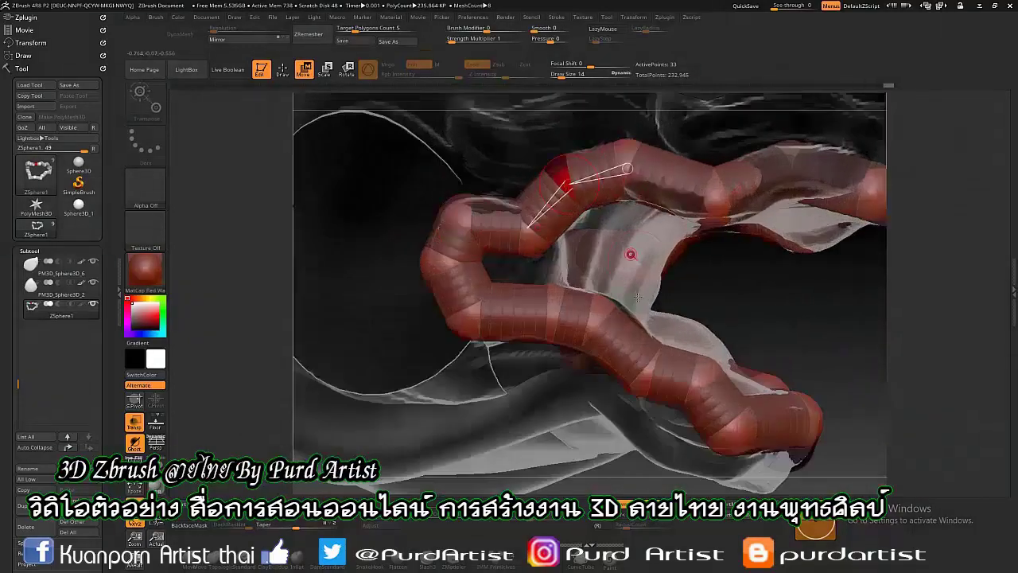
right_click_drag(638, 296, 791, 321)
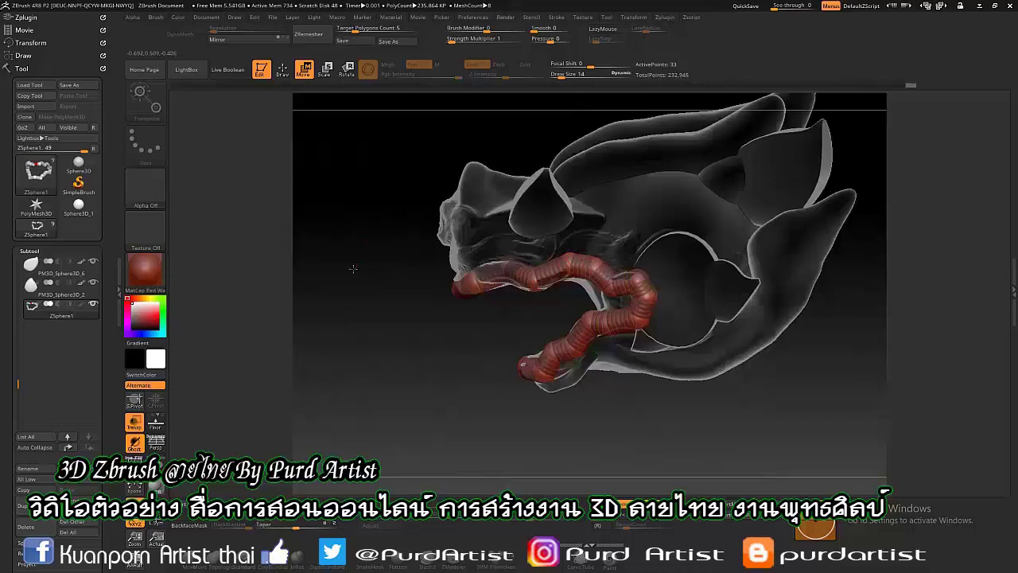
Drag individual ZSpheres so the tube traces both lips, then check symmetry from the front.
key("q")
mouse_move(382, 318)
left_mouse_down()
mouse_move(532, 255)
mouse_move(754, 197)
mouse_move(731, 195)
left_mouse_up()
key("w")
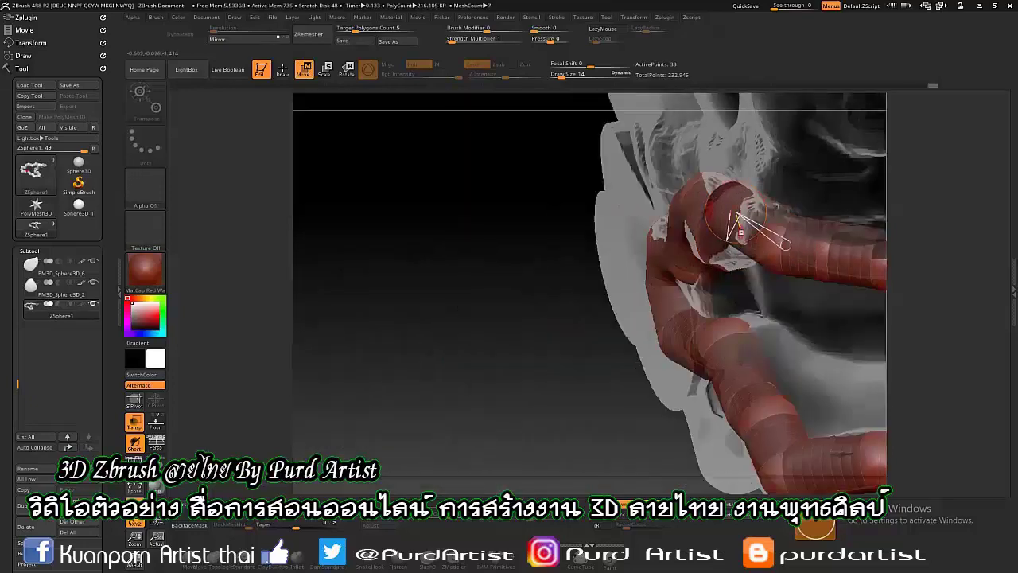
mouse_move(740, 233)
left_mouse_down()
mouse_move(496, 292)
mouse_move(488, 308)
left_mouse_up()
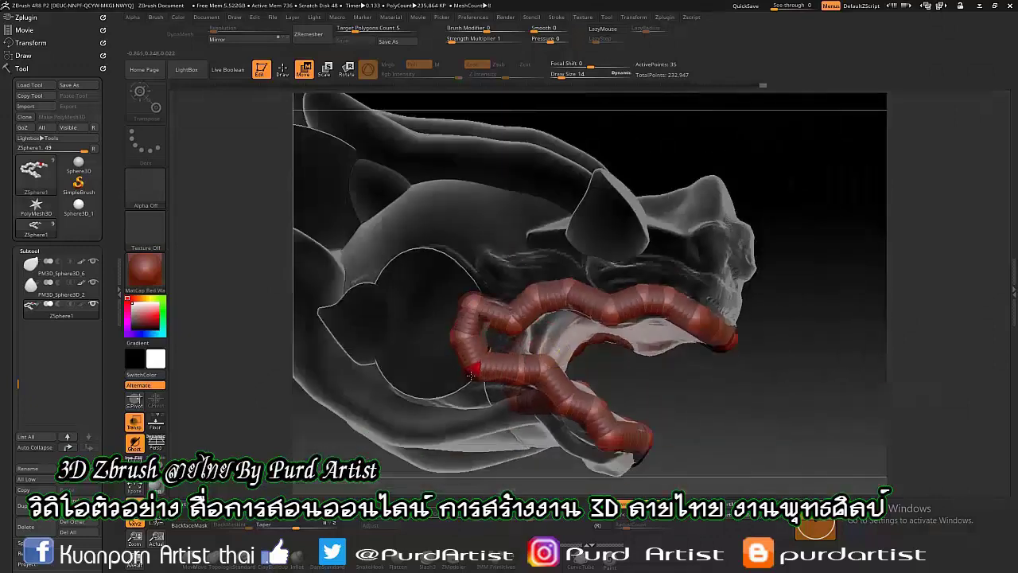
left_click_drag(710, 380, 462, 320)
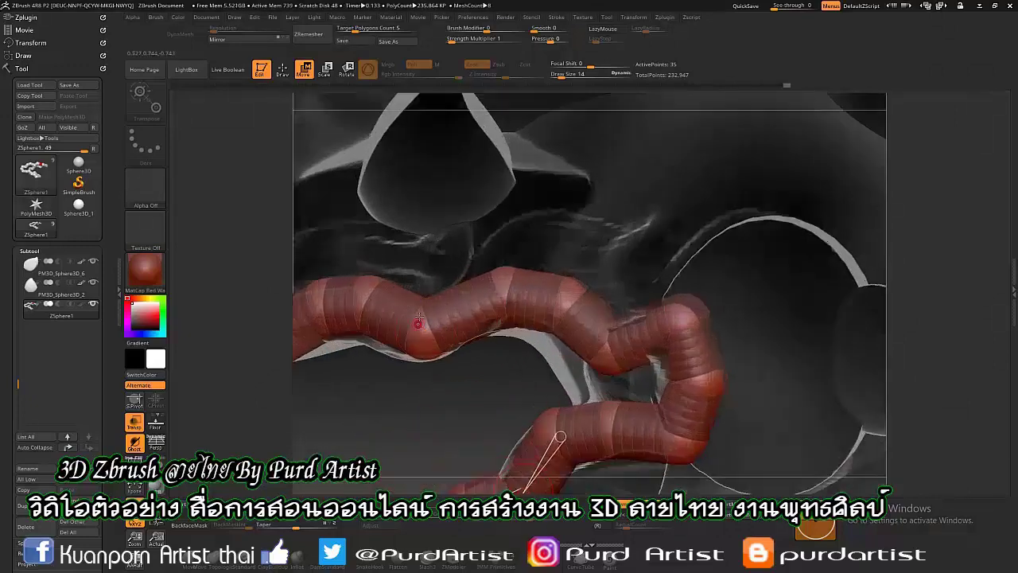
key("q")
left_click(303, 70)
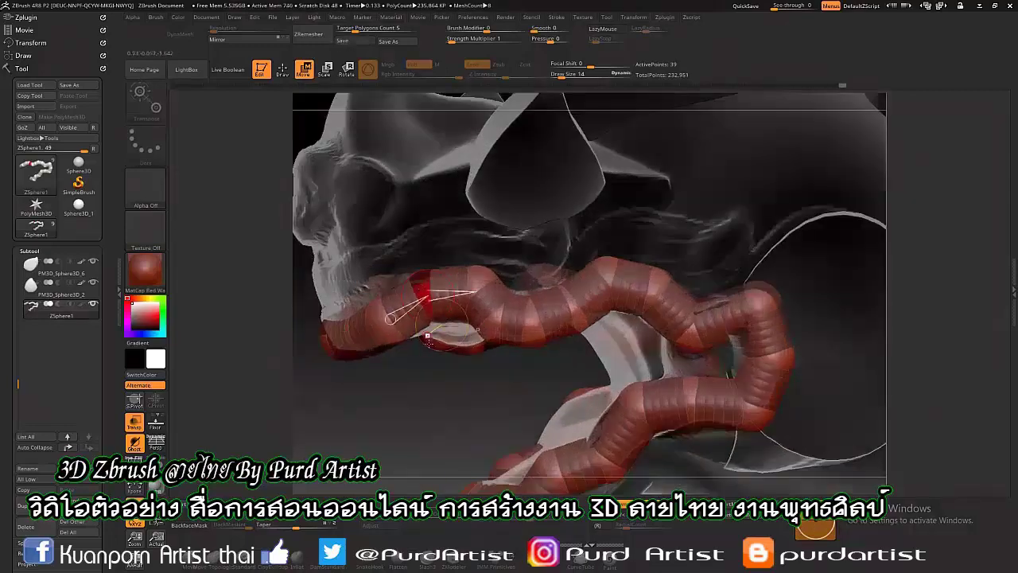
mouse_move(427, 338)
left_mouse_down()
mouse_move(264, 316)
mouse_move(345, 338)
mouse_move(331, 307)
left_mouse_up()
Turn off see-through ghosting and convert the ZSphere lip chain into a polymesh.
key("q")
left_click_drag(335, 350, 313, 316)
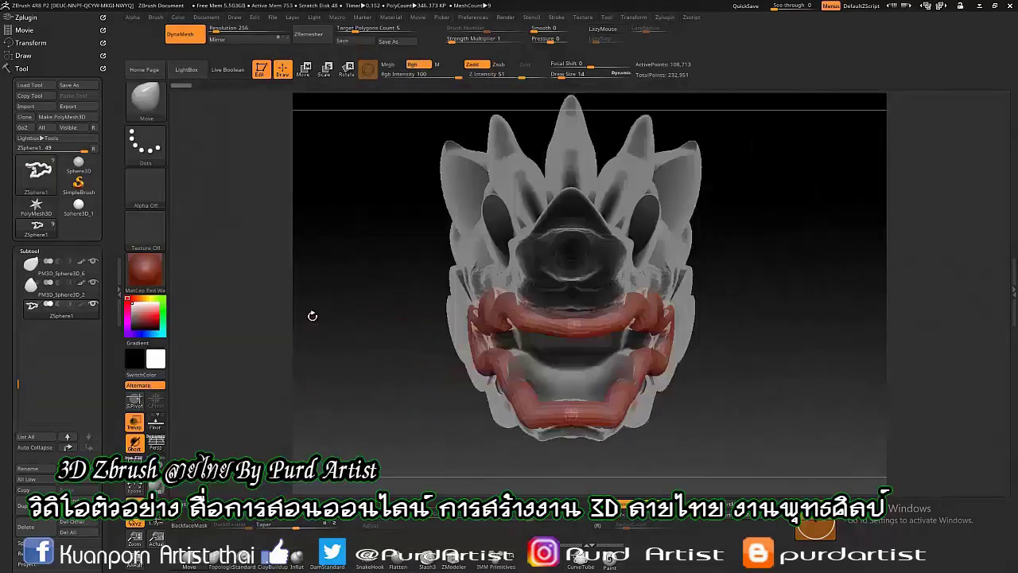
mouse_move(355, 349)
left_mouse_down()
mouse_move(321, 346)
mouse_move(236, 203)
left_mouse_up()
left_click(134, 421)
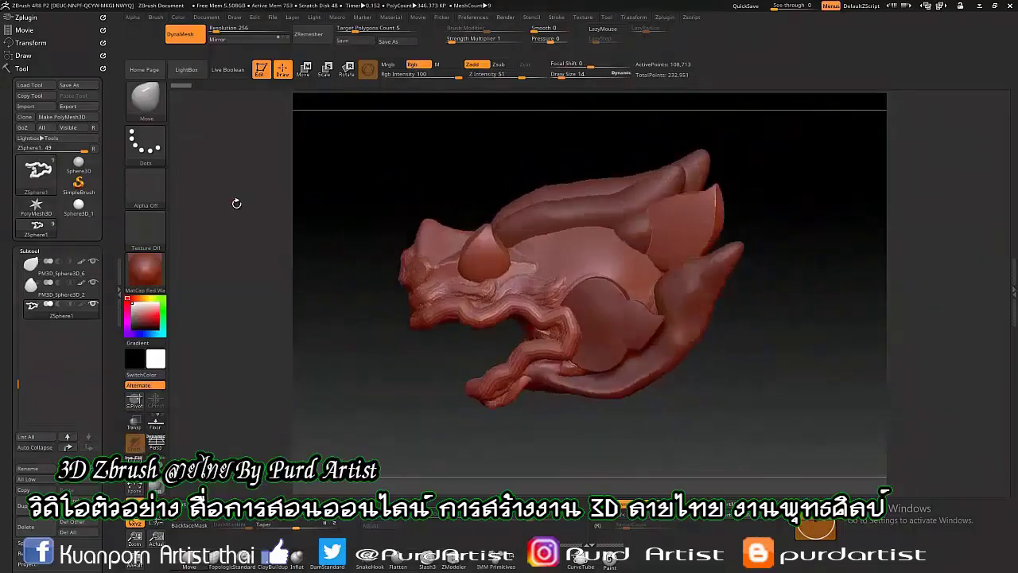
left_click(82, 117)
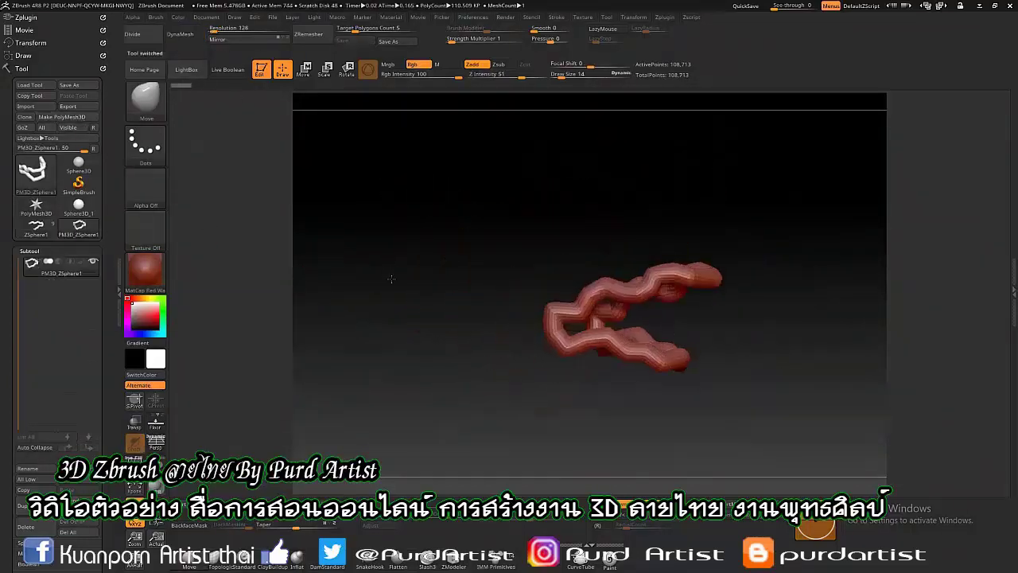
Return to the head model and append the PM3D_ZSphere2 tube as a subtool.
left_click(36, 169)
left_click(73, 431)
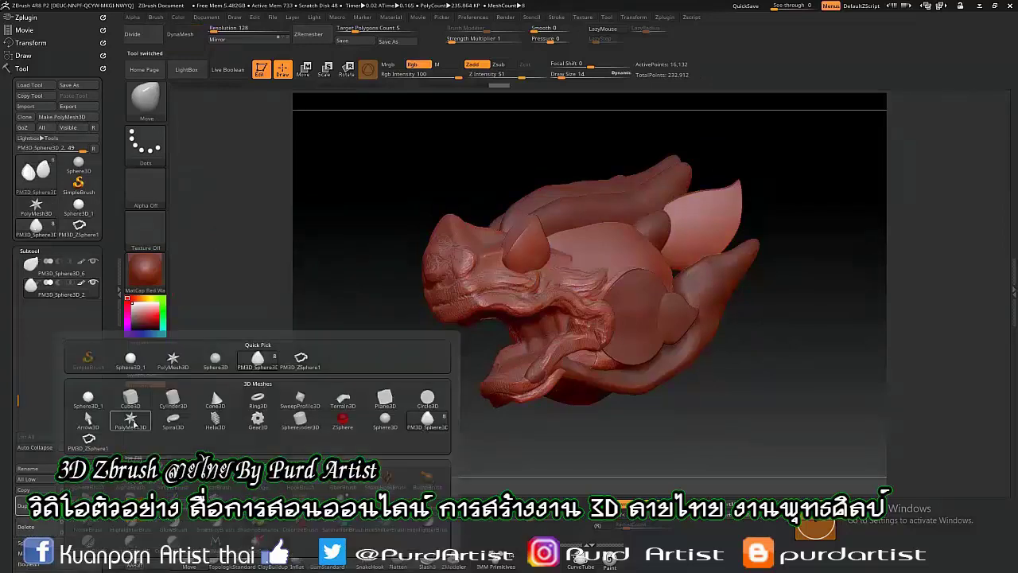
left_click(337, 416)
mouse_move(337, 416)
left_mouse_down()
mouse_move(327, 376)
mouse_move(290, 370)
mouse_move(466, 334)
mouse_move(381, 331)
left_mouse_up()
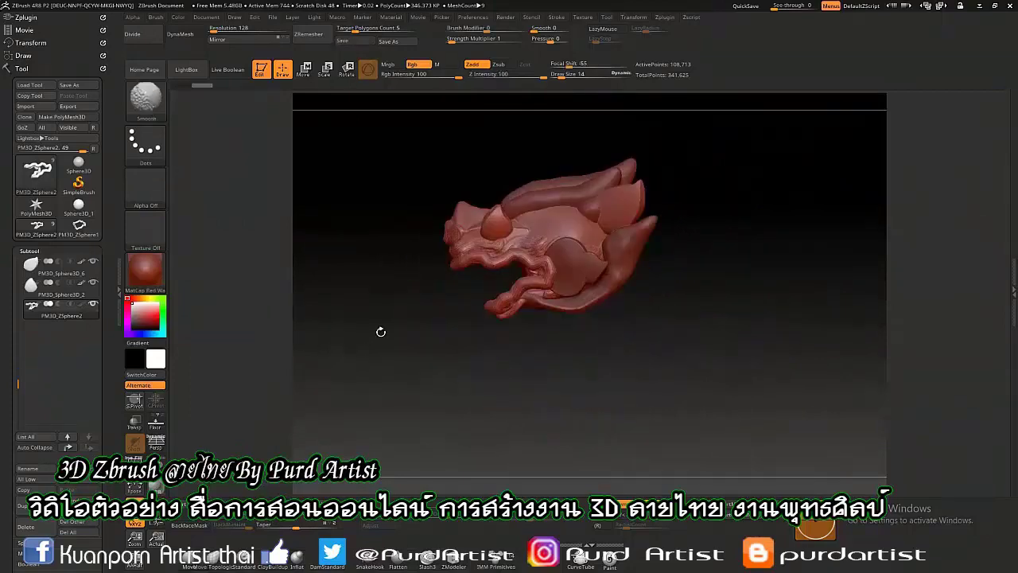
Add a cylinder subtool below the head and scale it up to neck size.
left_click(172, 399)
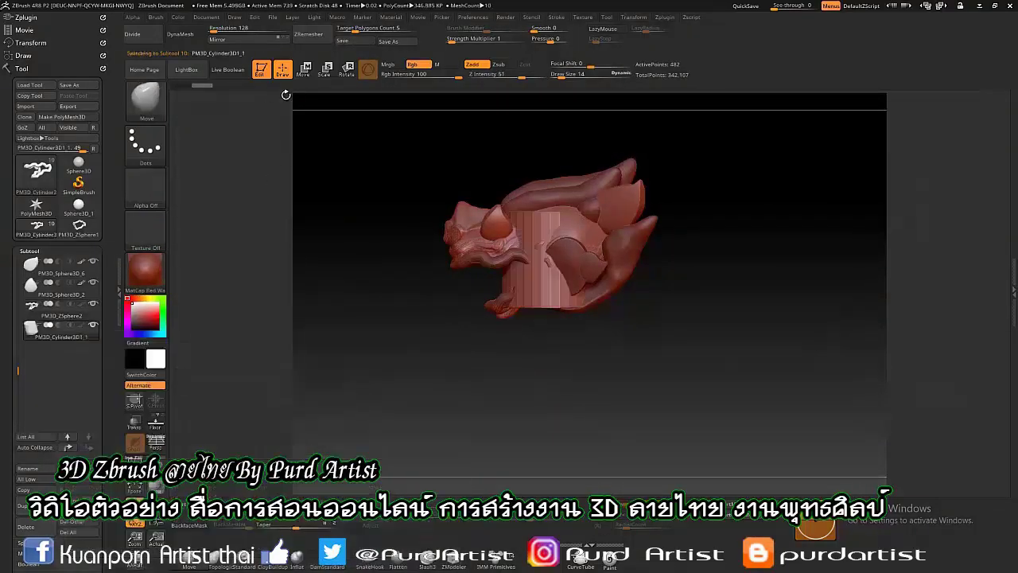
left_click_drag(550, 352, 515, 352)
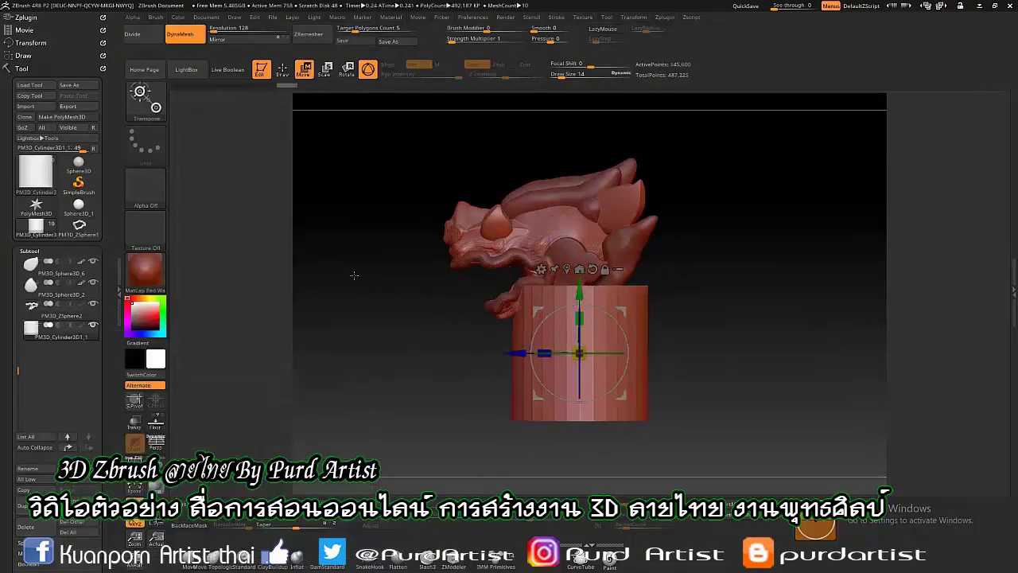
left_click_drag(353, 274, 519, 346)
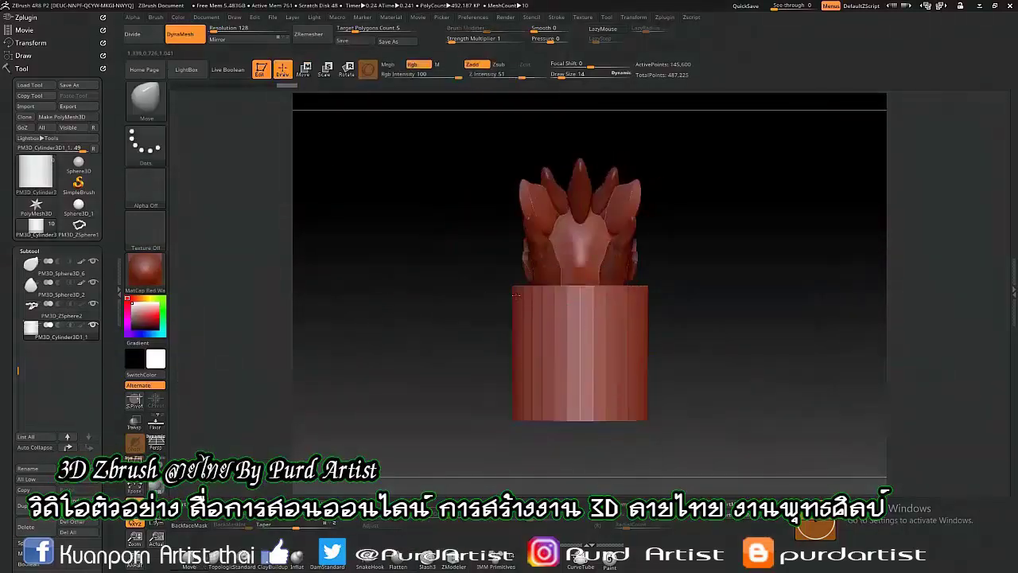
left_click(94, 314, "ctrl+shift")
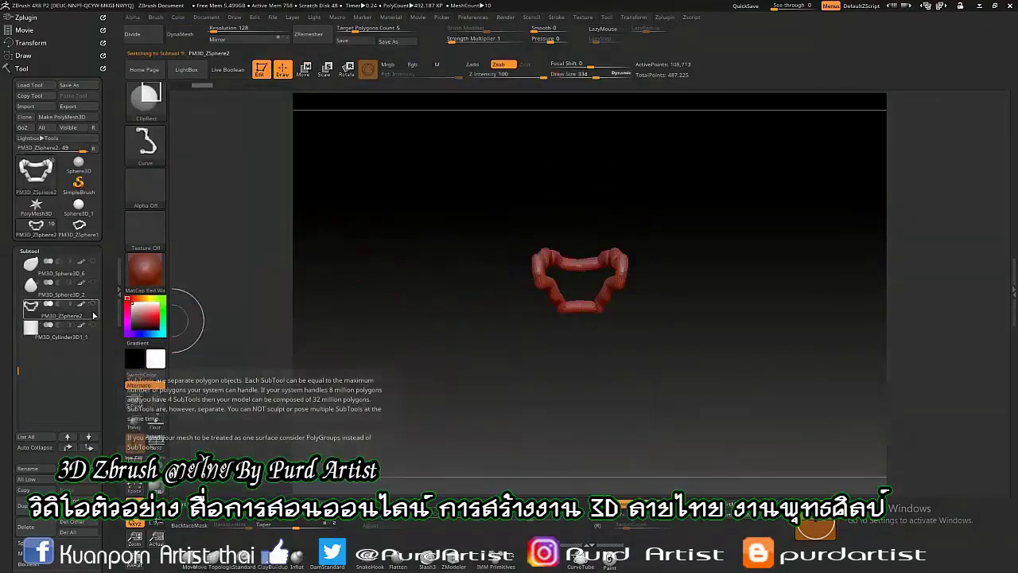
left_click(93, 314, "ctrl+shift")
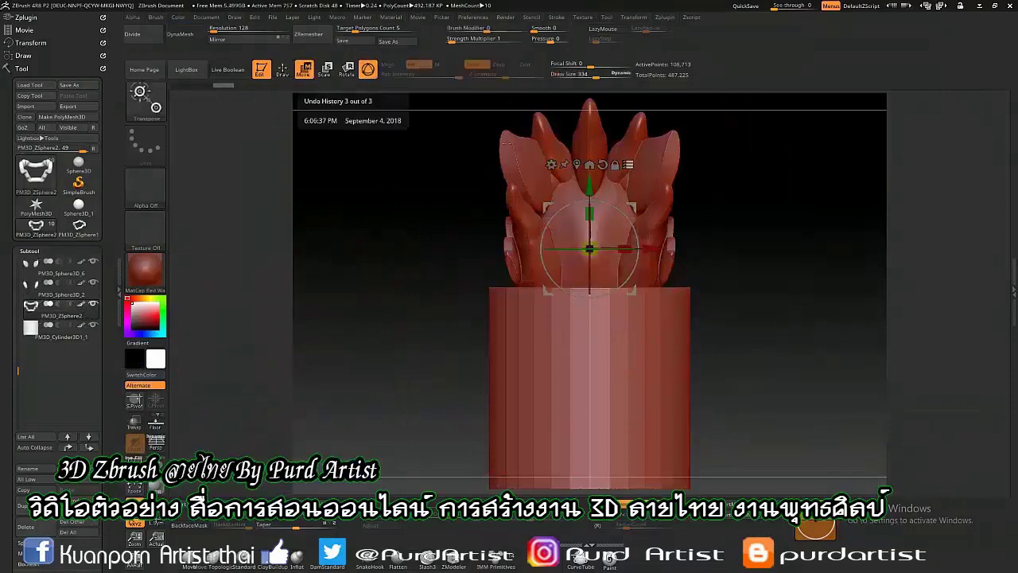
key("q")
key("space")
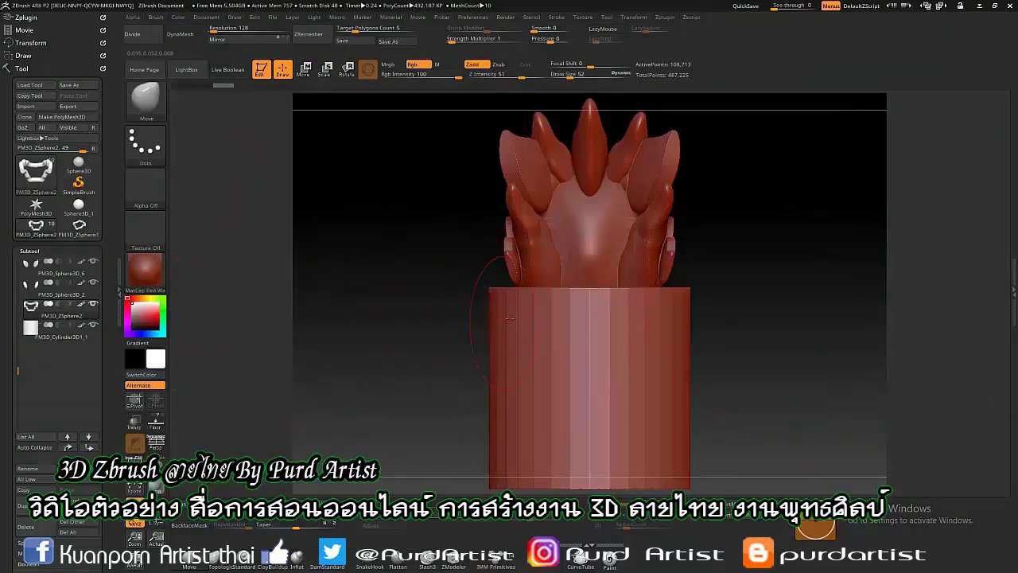
left_click_drag(509, 318, 477, 374)
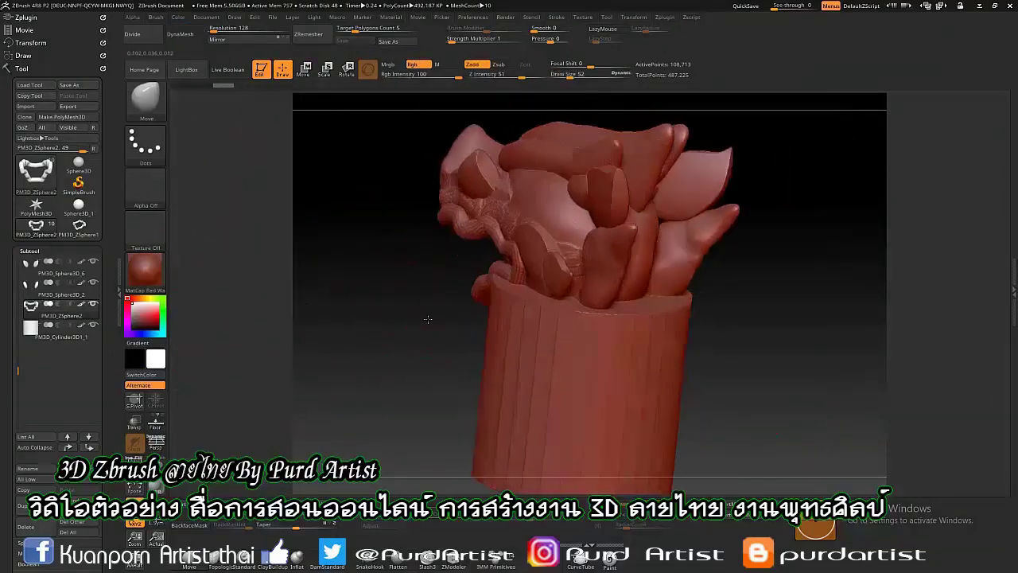
Pull the cylinder into a tapered, curving neck rising into the head with the Move brush.
left_click(72, 338)
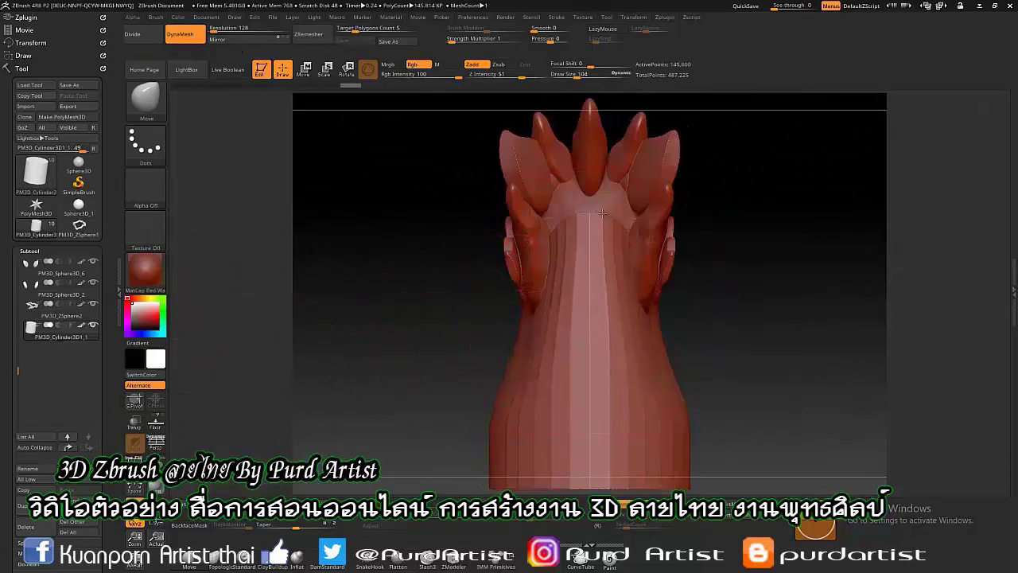
mouse_move(494, 301)
left_mouse_down()
mouse_move(573, 335)
mouse_move(801, 293)
mouse_move(438, 323)
left_mouse_up()
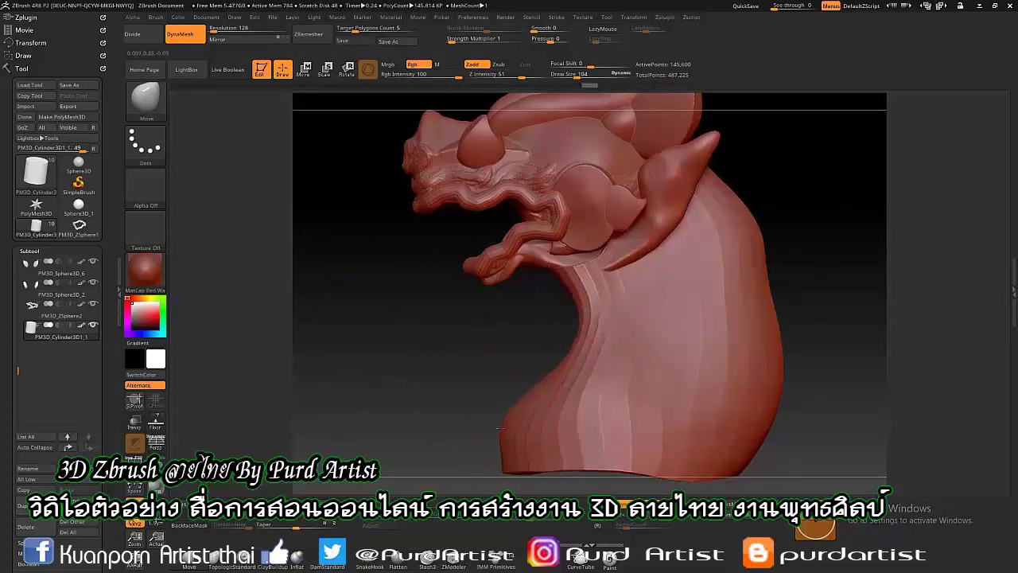
mouse_move(578, 321)
left_mouse_down()
mouse_move(536, 321)
mouse_move(653, 317)
mouse_move(390, 368)
mouse_move(751, 362)
left_mouse_up()
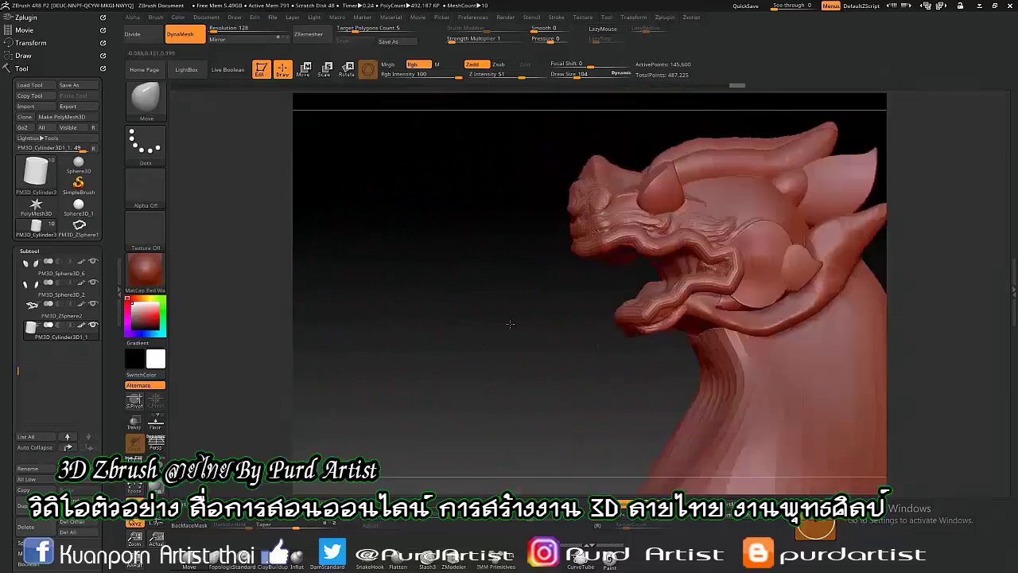
mouse_move(772, 406)
left_mouse_down()
mouse_move(412, 278)
mouse_move(405, 298)
left_mouse_up()
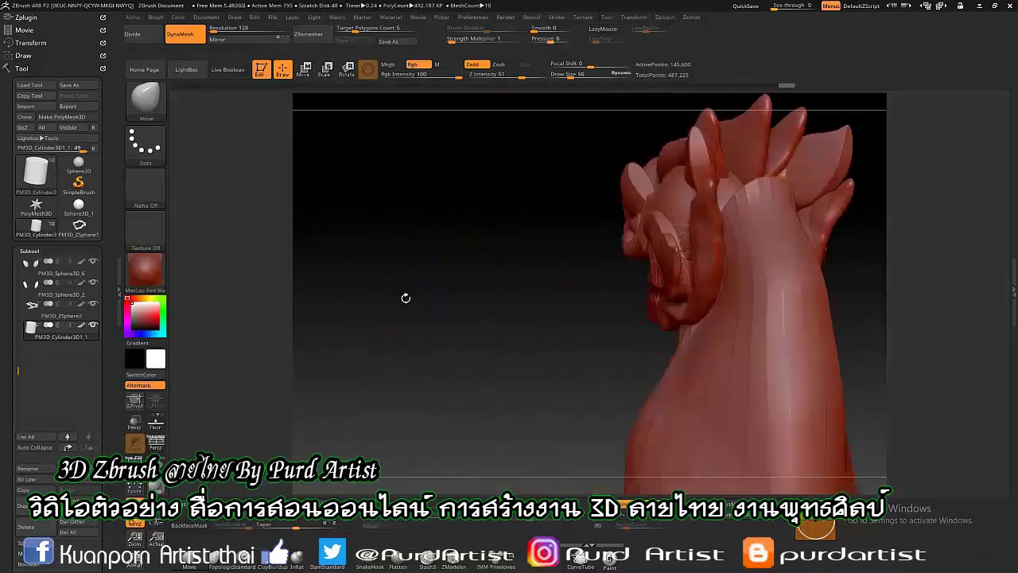
mouse_move(546, 385)
left_mouse_down()
mouse_move(521, 272)
mouse_move(482, 318)
mouse_move(523, 284)
mouse_move(562, 314)
left_mouse_up()
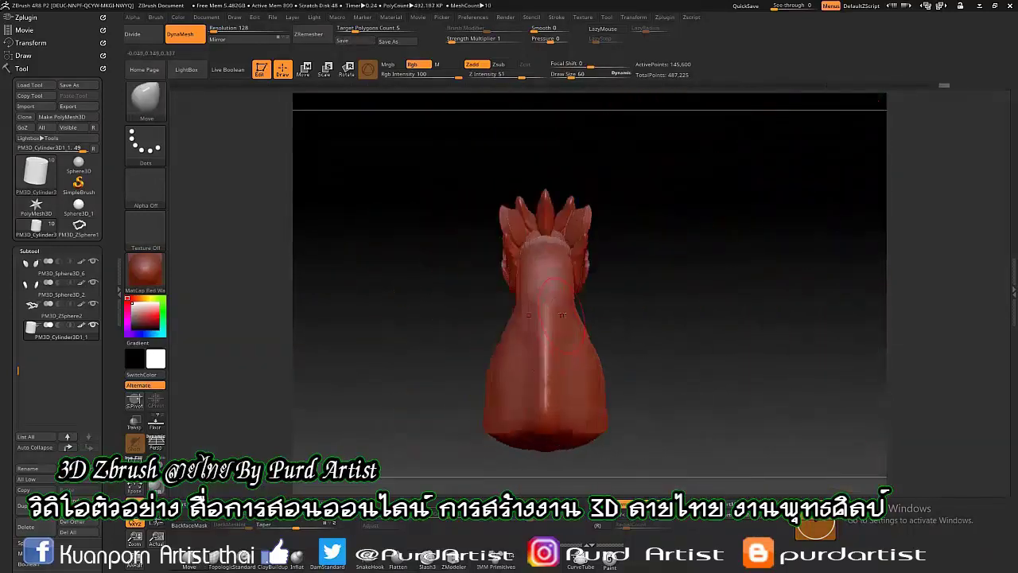
left_click_drag(582, 403, 602, 288)
Smooth the surface of the bulging neck with the Smooth brush.
left_click_drag(519, 314, 529, 375)
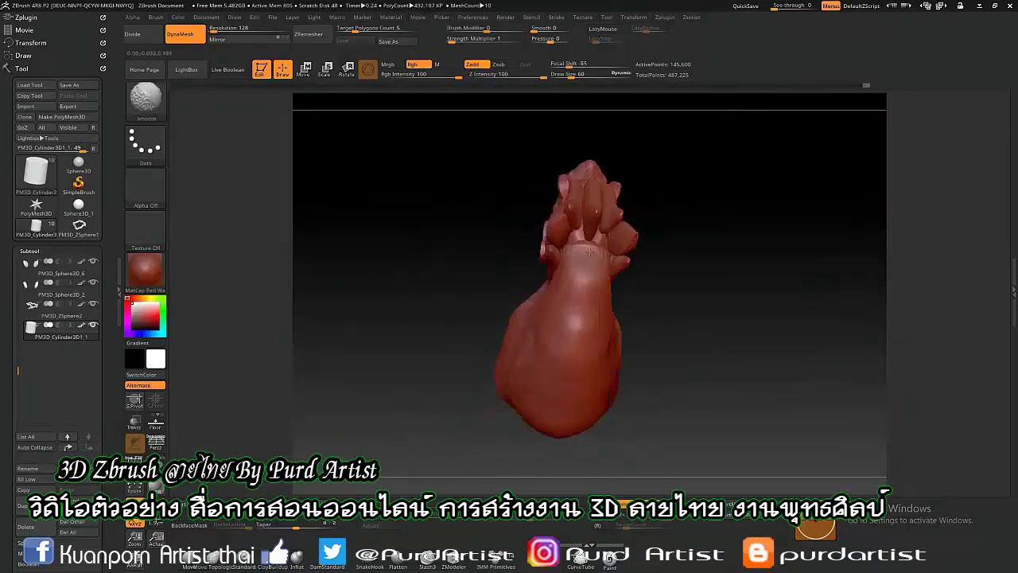
left_click_drag(538, 321, 528, 387)
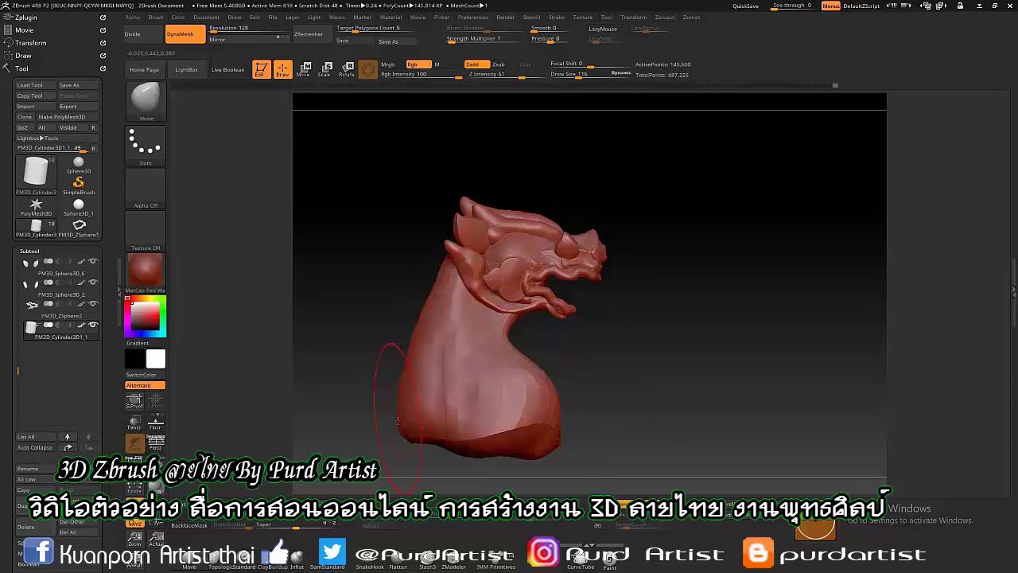
mouse_move(407, 359)
left_mouse_down()
mouse_move(602, 326)
mouse_move(451, 303)
mouse_move(570, 332)
left_mouse_up()
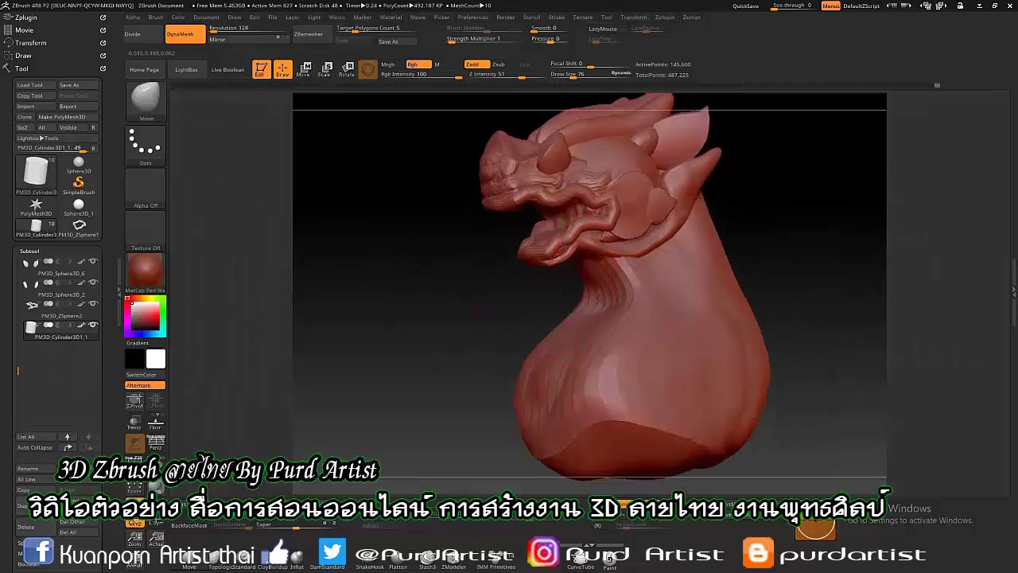
left_click_drag(593, 292, 730, 253)
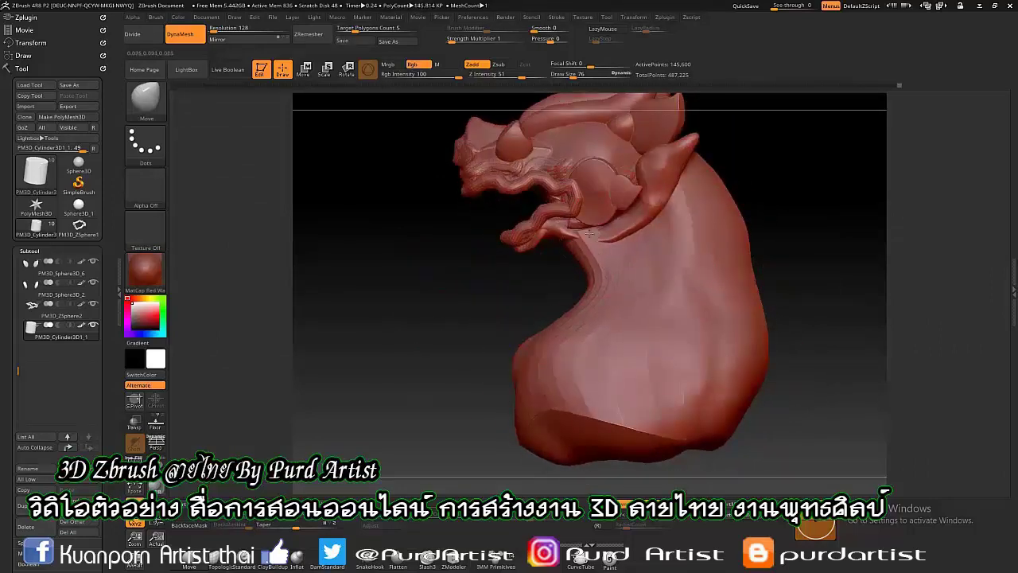
mouse_move(590, 233)
left_mouse_down()
mouse_move(577, 246)
mouse_move(633, 188)
left_mouse_up()
Slice the bottom of the neck flat with a ClipCurve stroke.
left_click_drag(601, 324, 475, 329)
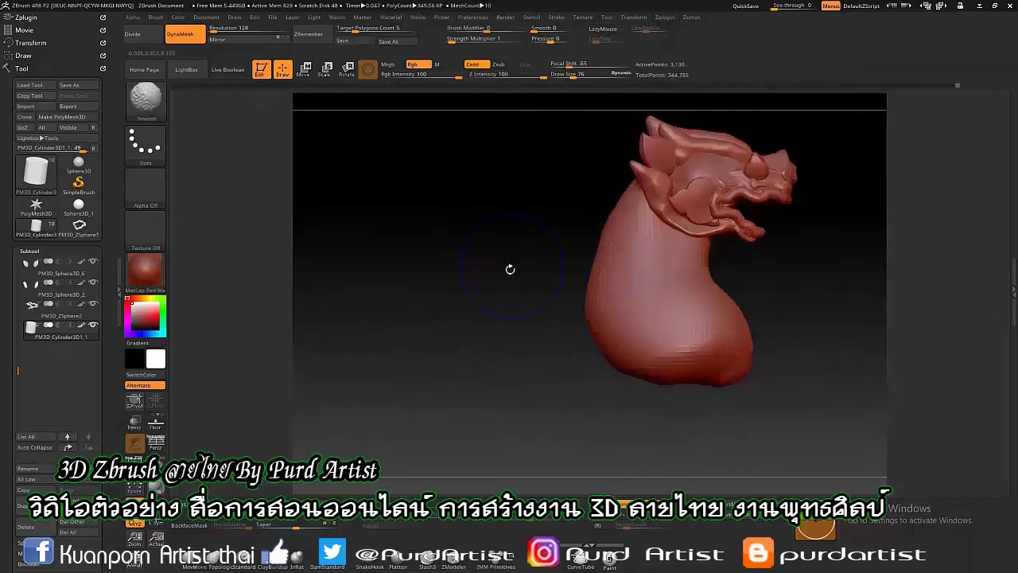
mouse_move(562, 417)
left_mouse_down()
mouse_move(361, 313)
mouse_move(743, 308)
left_mouse_up()
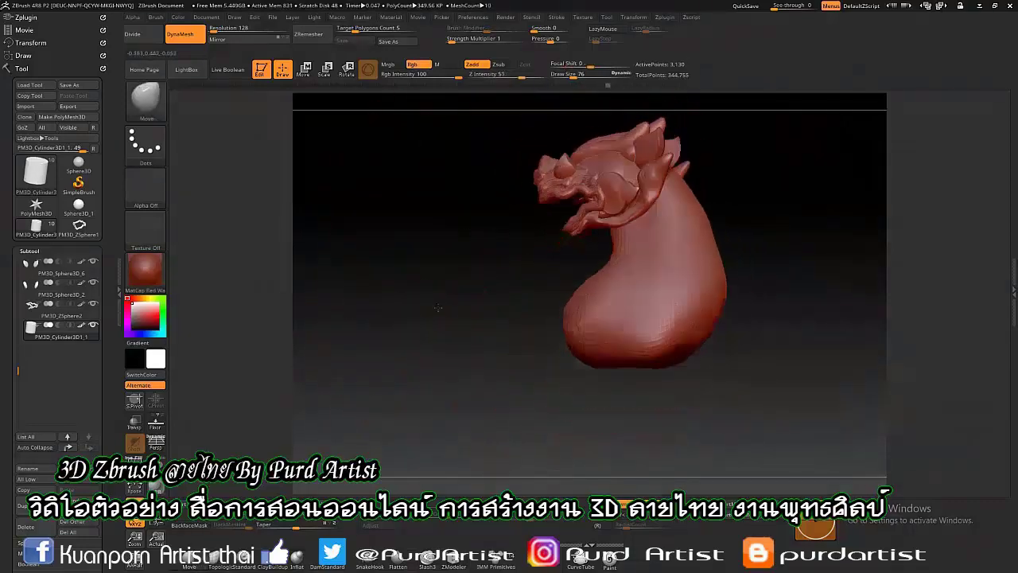
left_click_drag(565, 292, 488, 298)
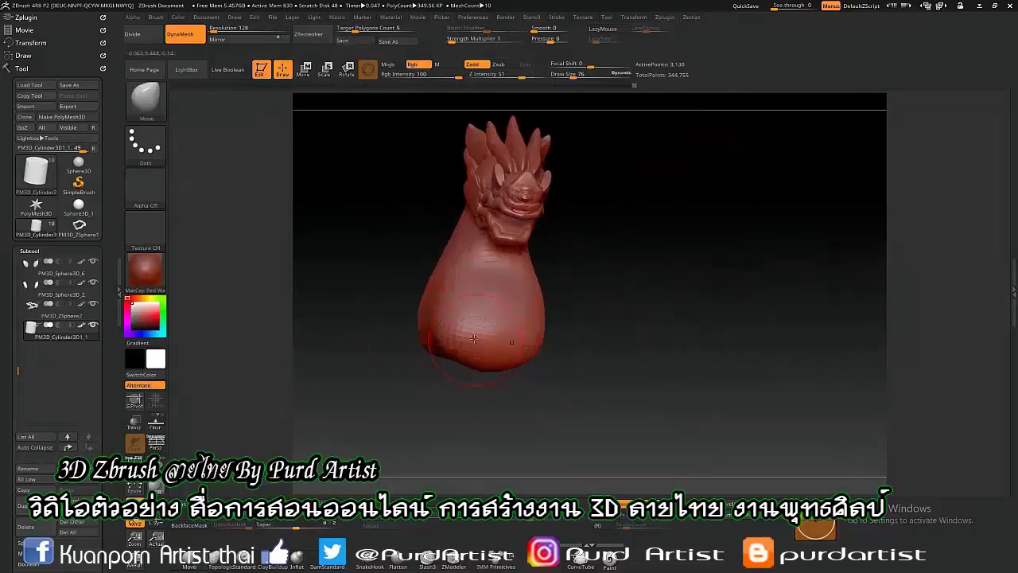
left_click_drag(474, 339, 599, 347)
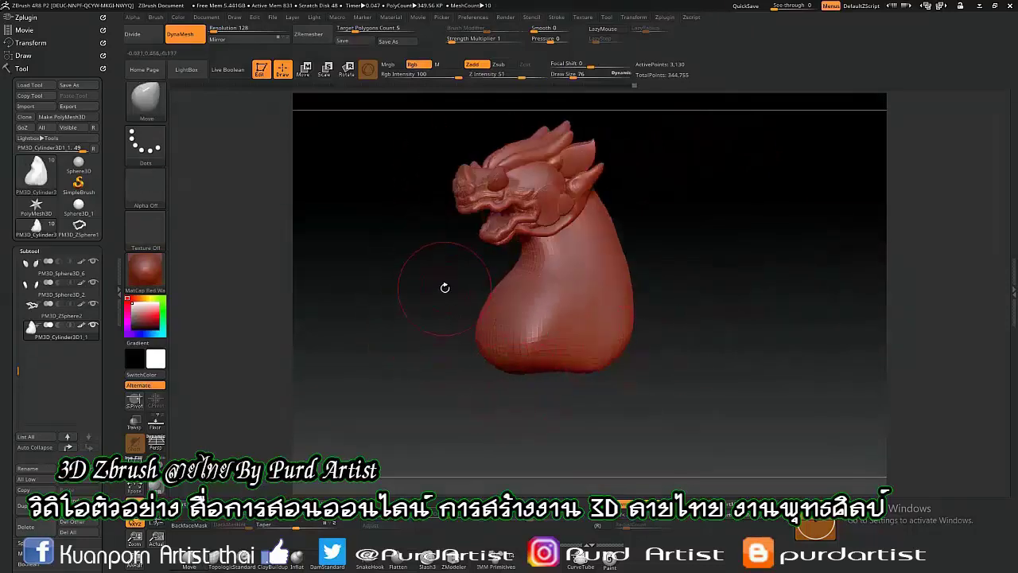
mouse_move(445, 287)
left_mouse_down()
mouse_move(381, 284)
mouse_move(400, 284)
mouse_move(373, 340)
mouse_move(407, 355)
left_mouse_up()
mouse_move(564, 336)
left_mouse_down()
mouse_move(361, 374)
mouse_move(413, 374)
mouse_move(374, 374)
mouse_move(564, 237)
mouse_move(422, 346)
mouse_move(357, 168)
left_mouse_up()
Insert a new ZSphere subtool and shrink its sphere to fit inside the naga's mouth.
key("w")
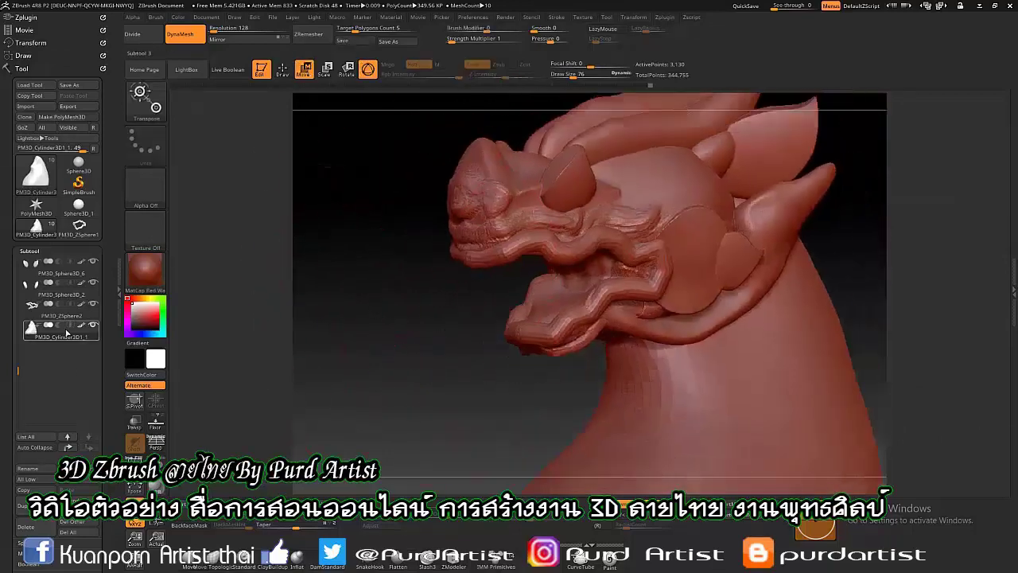
left_click(64, 305)
key("q")
left_click(155, 435)
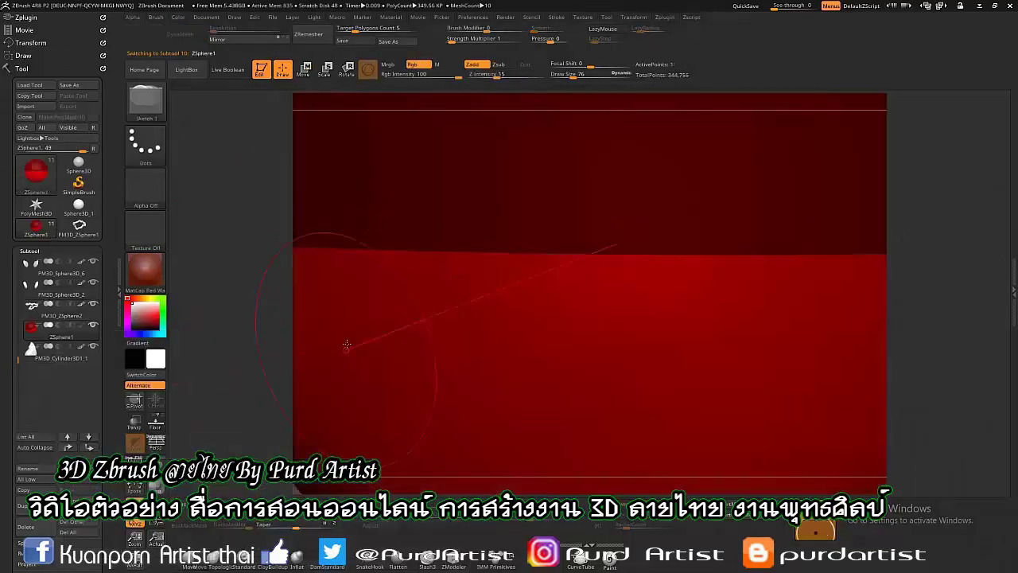
key("w")
key("e")
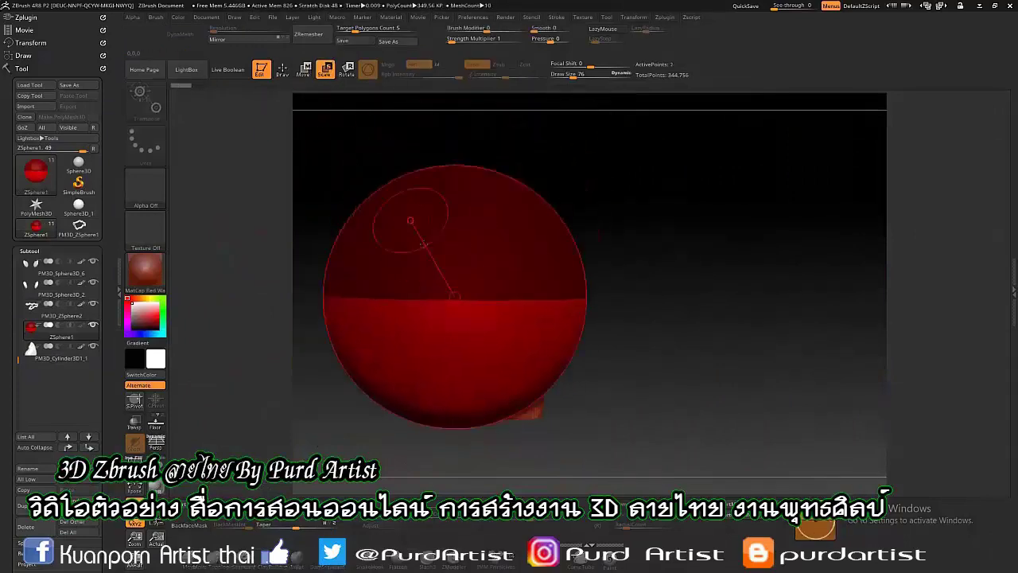
mouse_move(474, 236)
left_mouse_down()
mouse_move(328, 337)
mouse_move(564, 287)
mouse_move(455, 334)
mouse_move(675, 268)
mouse_move(636, 338)
mouse_move(633, 270)
mouse_move(352, 182)
left_mouse_up()
key("e")
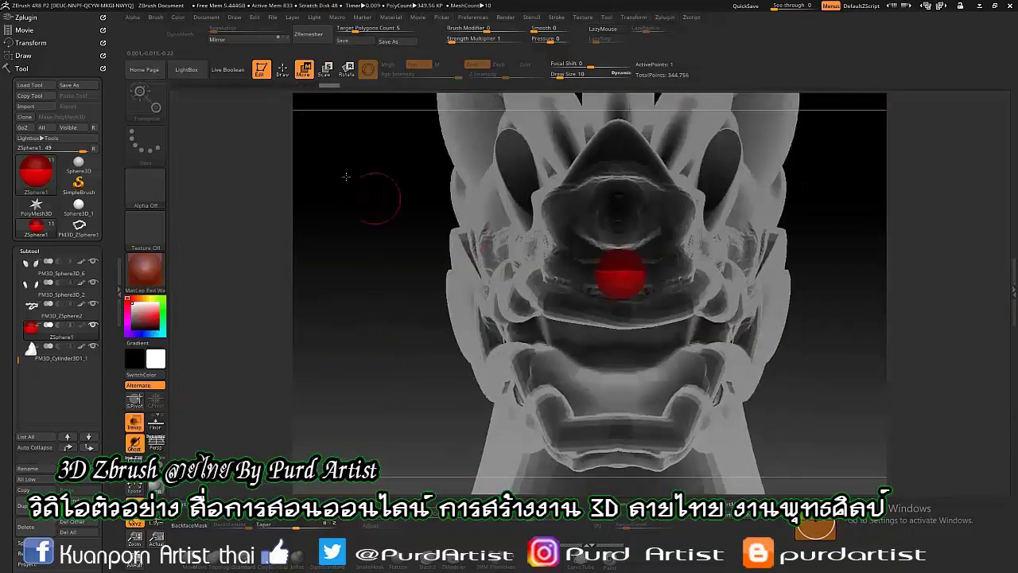
Orbit around the head from front, side and below to check the small ZSphere's placement.
key("q")
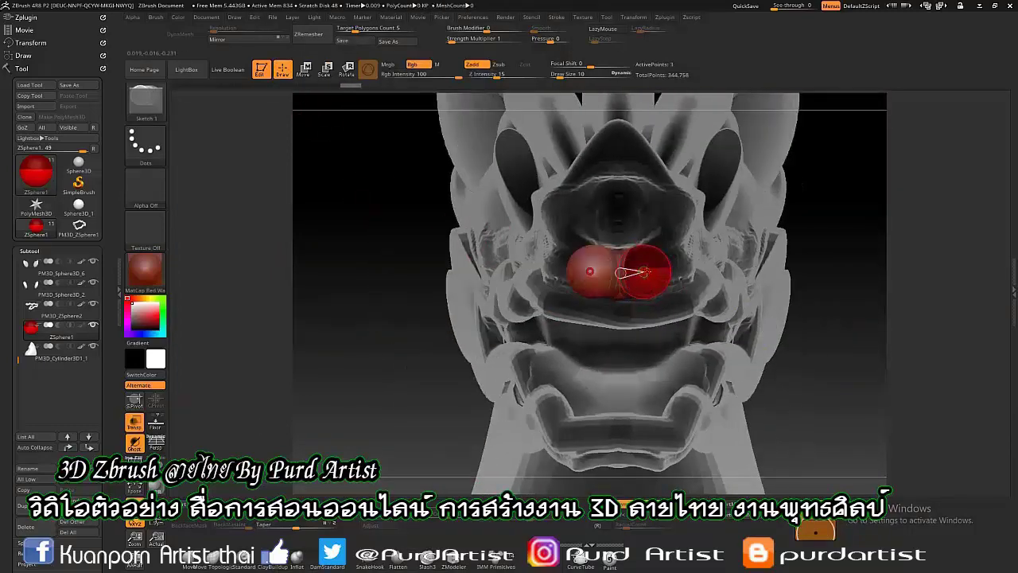
key("w")
left_click_drag(833, 309, 493, 294)
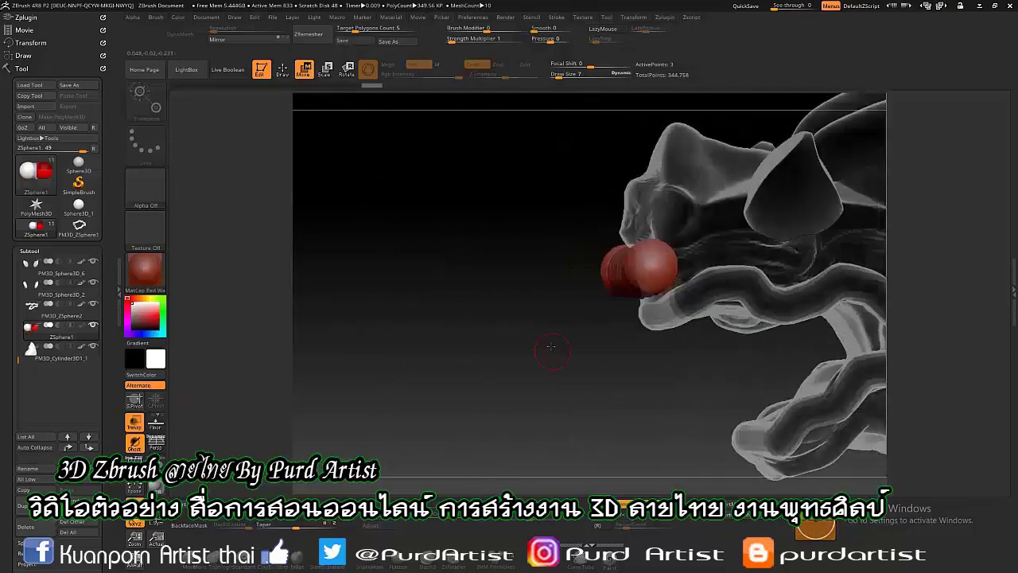
left_click_drag(652, 274, 576, 332)
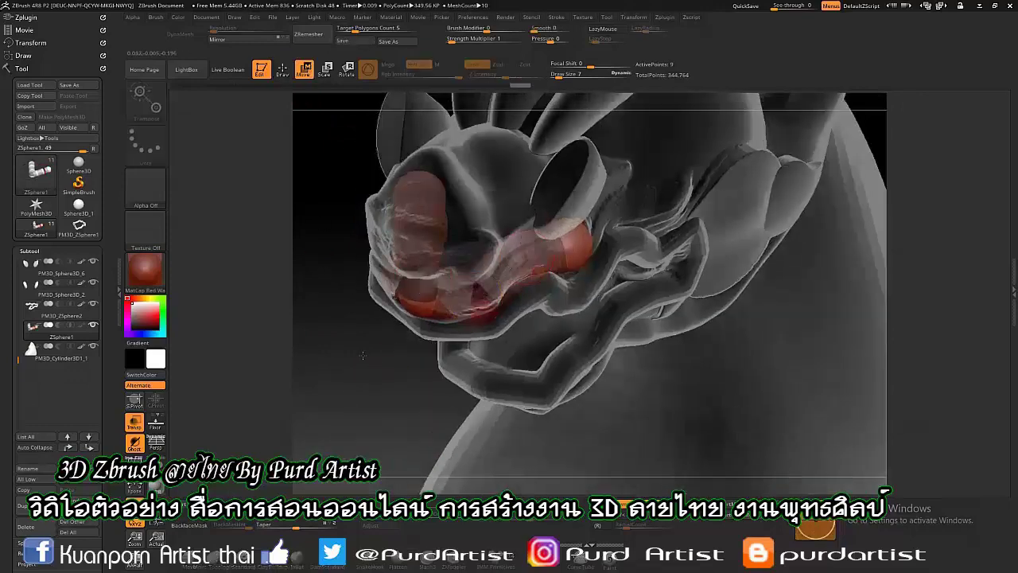
left_click_drag(363, 355, 503, 232)
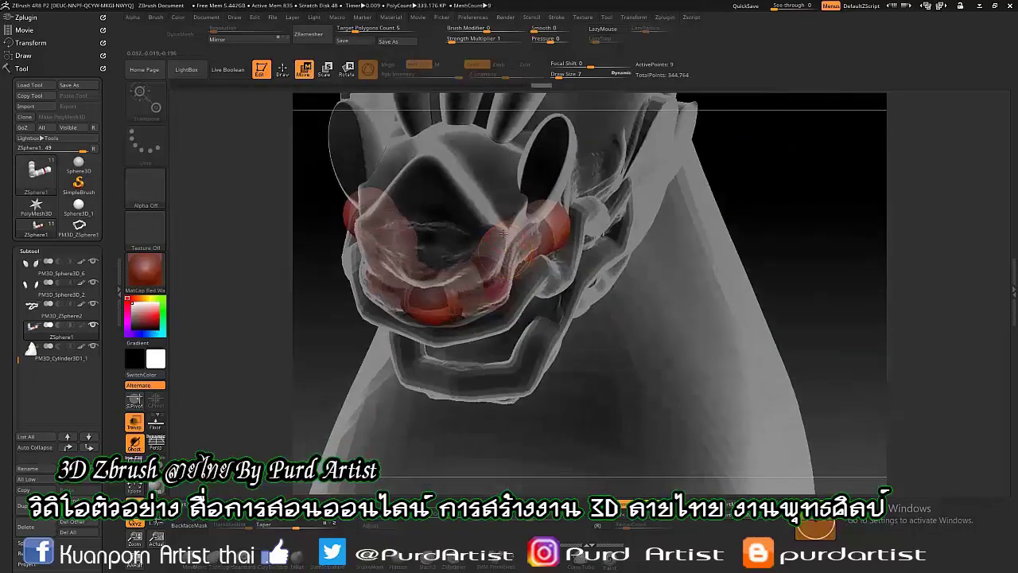
left_click_drag(483, 278, 480, 294)
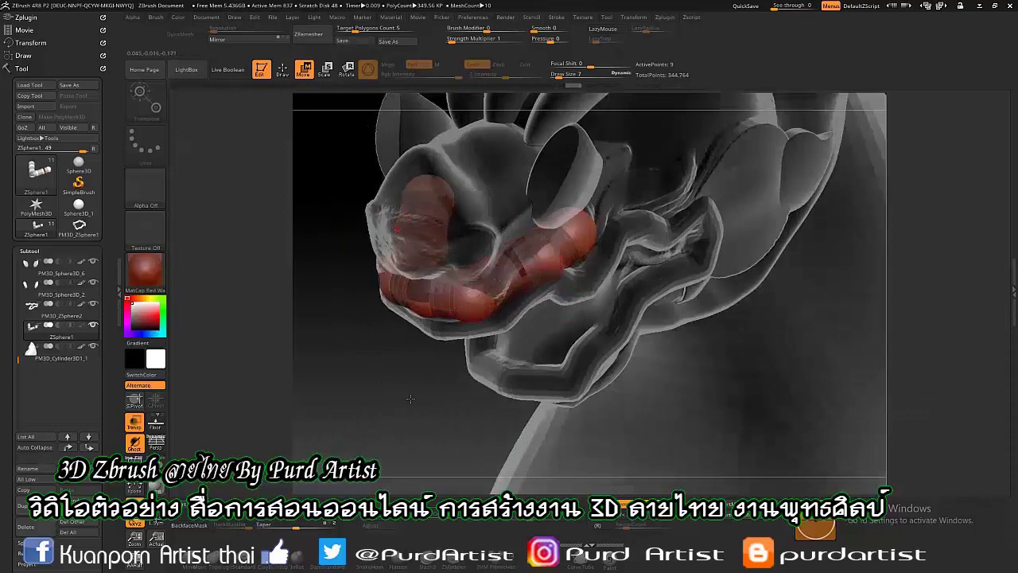
left_click_drag(410, 398, 539, 258)
left_click_drag(436, 280, 566, 253)
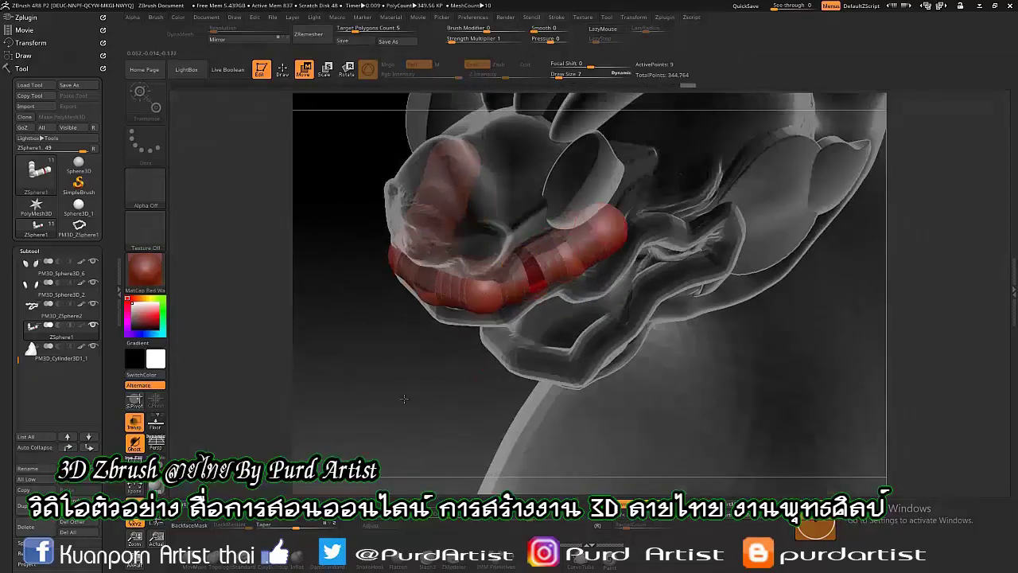
left_click_drag(404, 398, 485, 374)
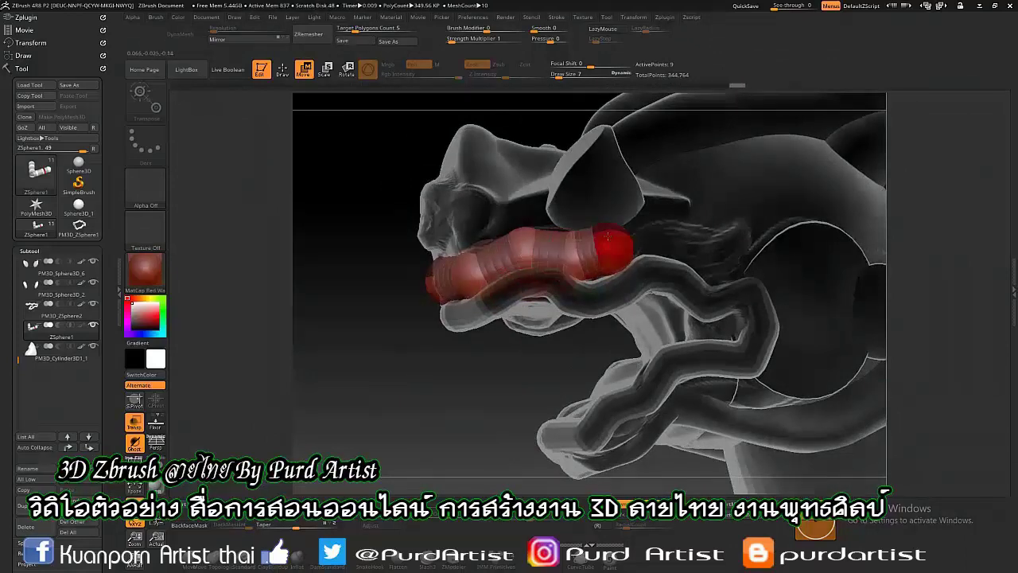
left_click_drag(608, 235, 289, 240, "shift")
Add and reposition ZSpheres so the chain follows the wavy upper lip.
key("q")
mouse_move(316, 314)
left_mouse_down()
mouse_move(696, 250)
mouse_move(723, 256)
left_mouse_up()
key("w")
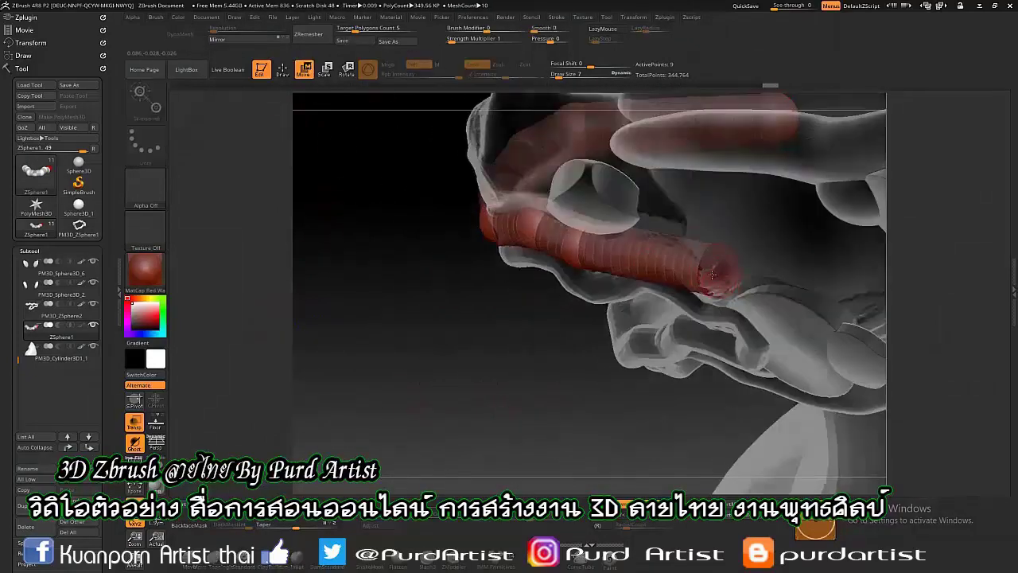
key("q")
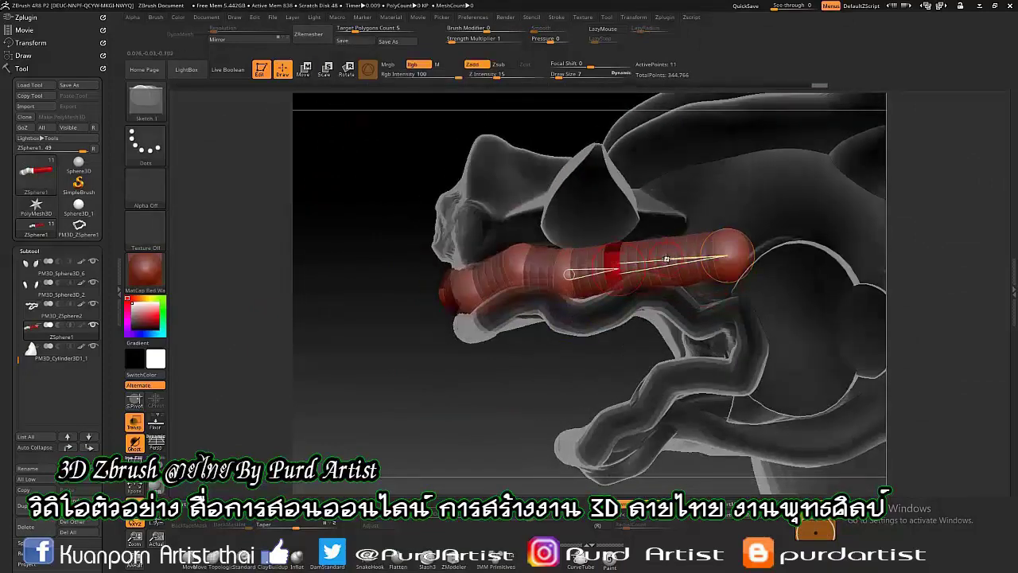
key("w")
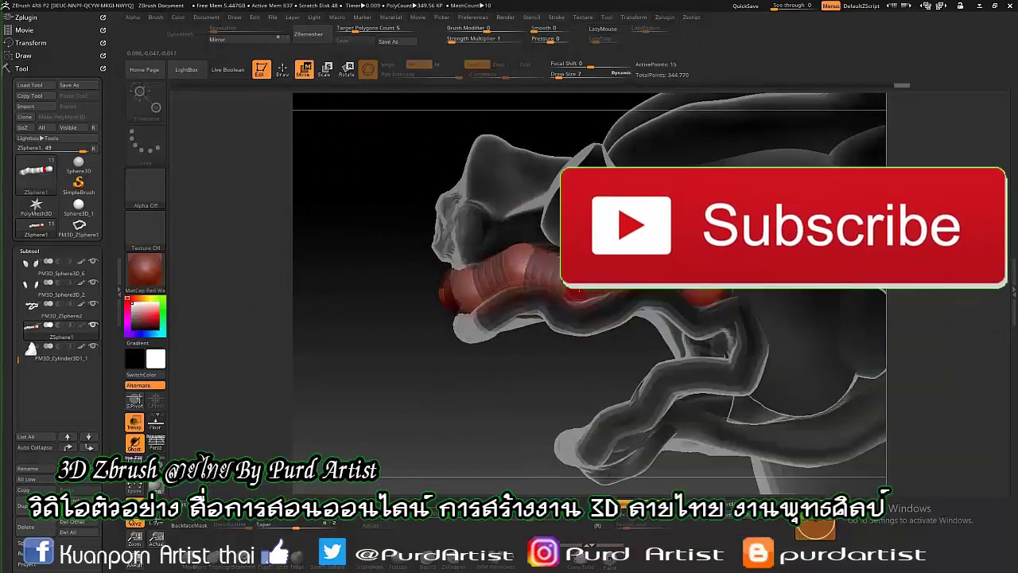
mouse_move(726, 236)
left_mouse_down()
mouse_move(412, 348)
mouse_move(293, 103)
left_mouse_up()
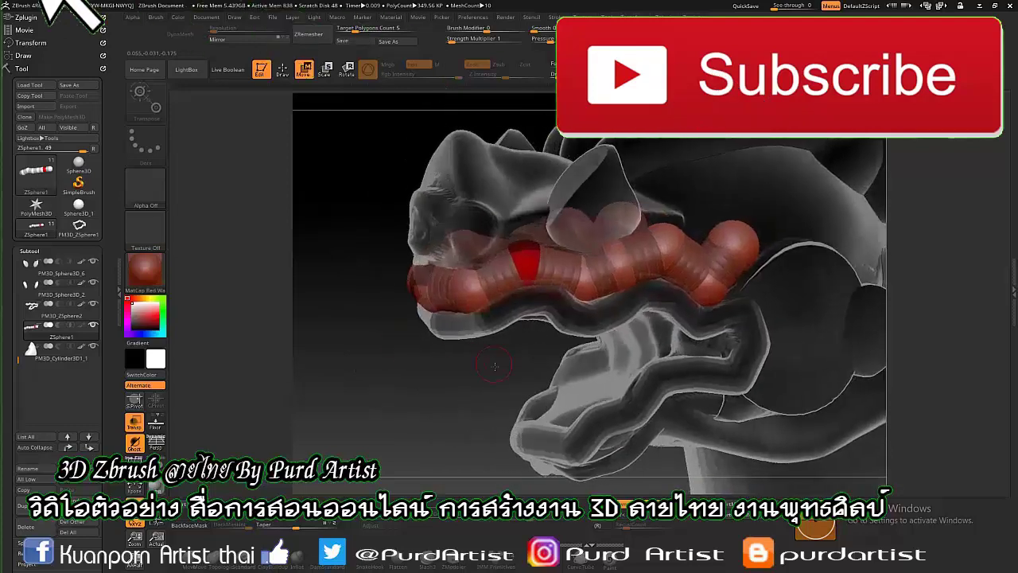
key("q")
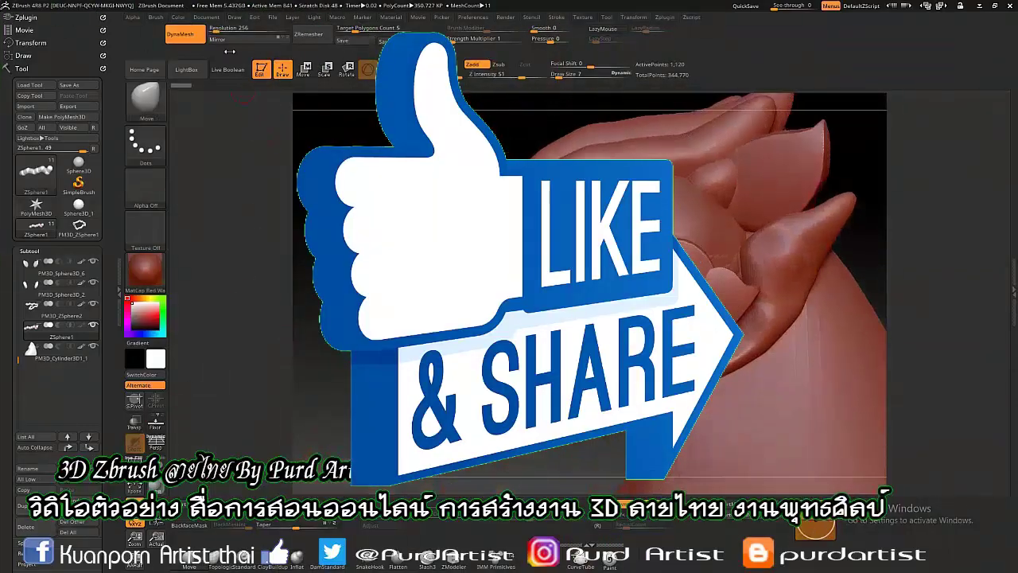
Convert the upper-lip ZSphere tube to a mesh subtool and append a new ZSphere subtool.
left_click(56, 326)
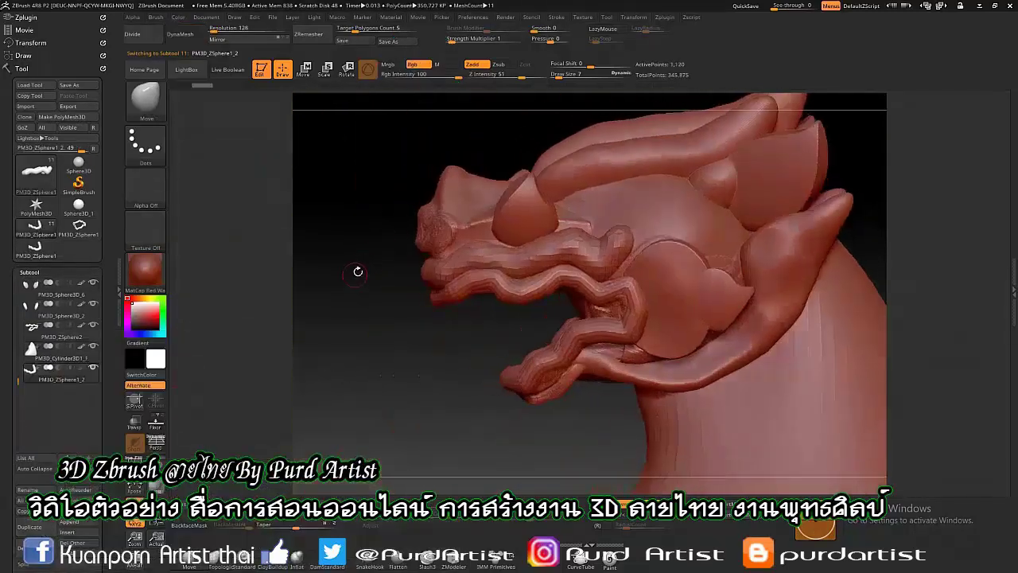
left_click_drag(408, 350, 403, 376)
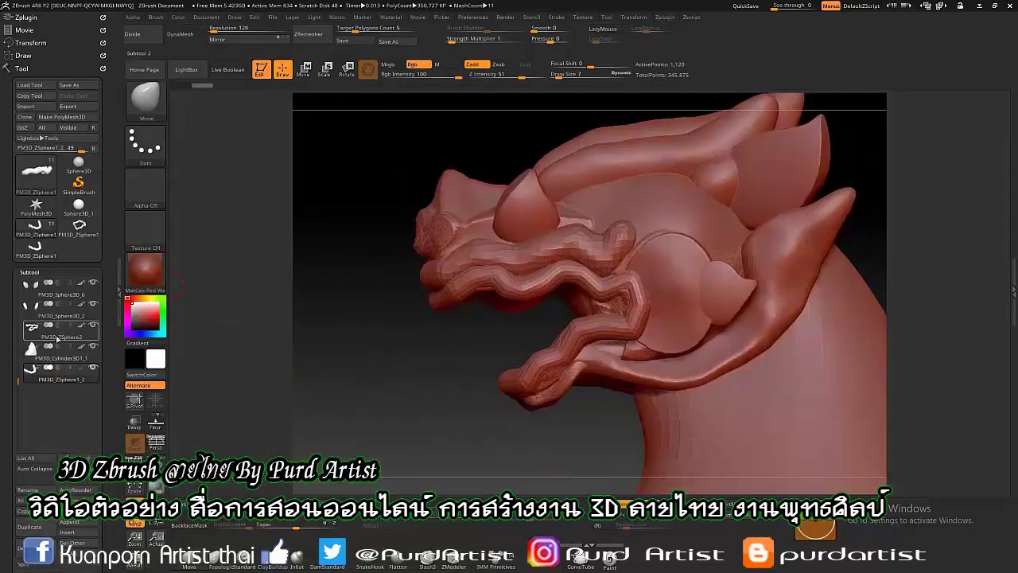
left_click(69, 521)
left_click(243, 394)
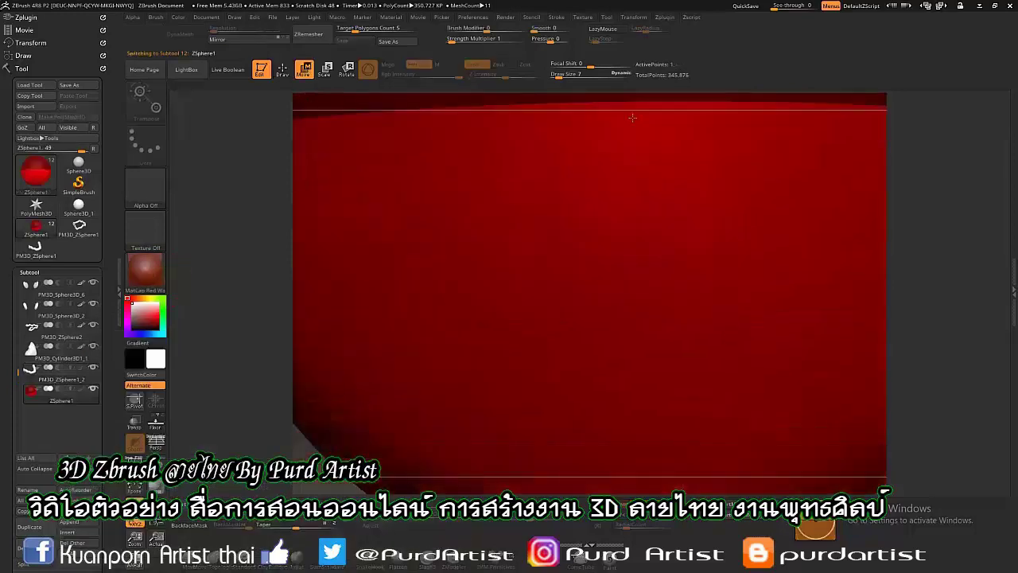
Shrink the appended ZSphere to a small ball inside the mouth.
left_click_drag(589, 293, 586, 126)
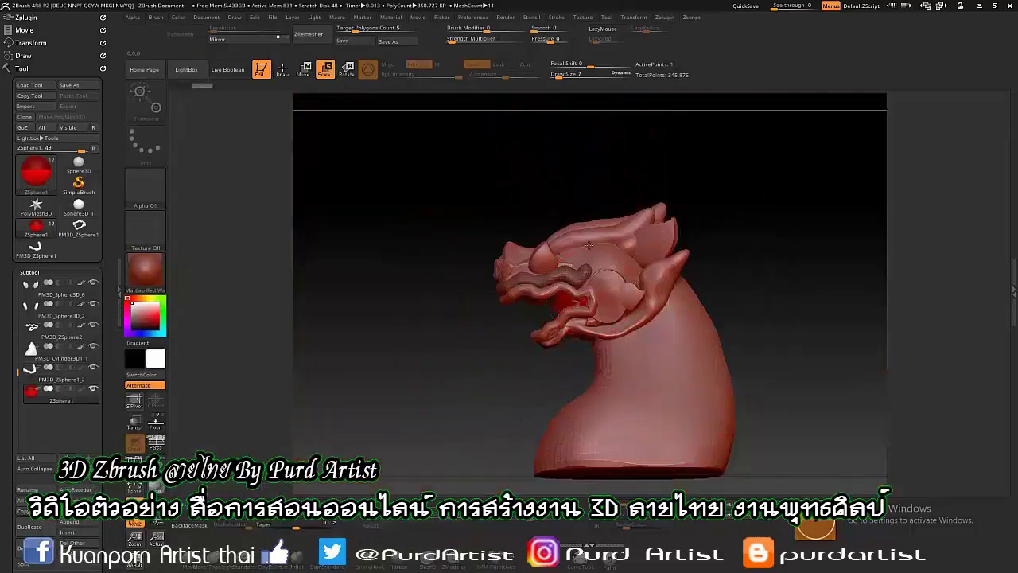
left_click_drag(588, 293, 509, 324)
scroll(509, 325, "up", 5)
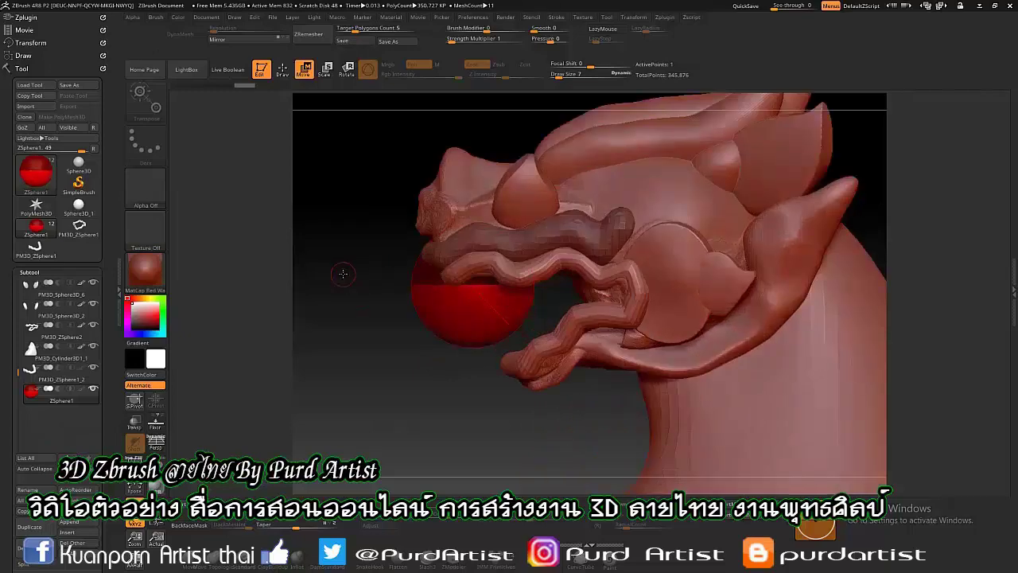
mouse_move(344, 277)
left_mouse_down()
mouse_move(305, 163)
mouse_move(363, 234)
left_mouse_up()
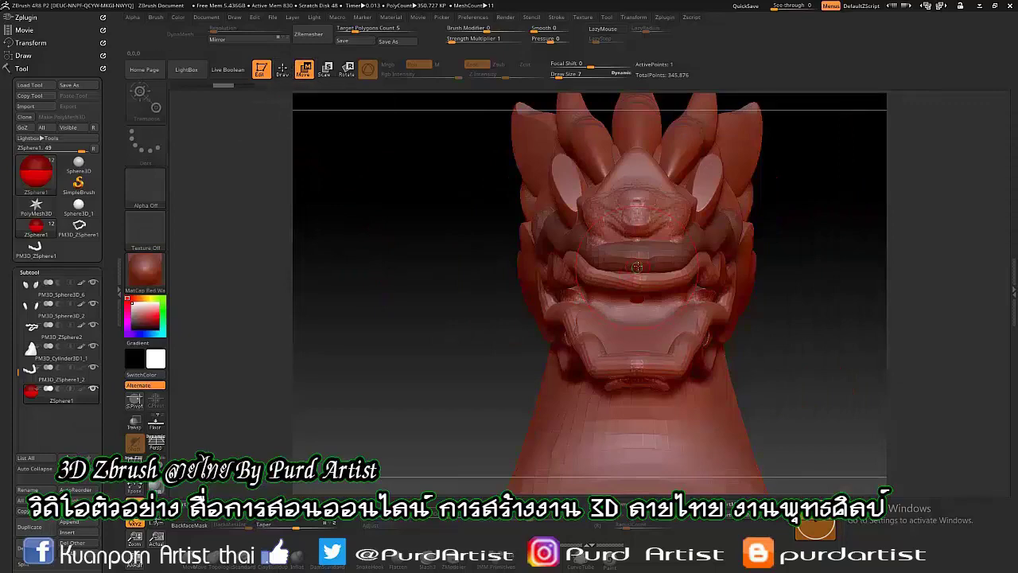
left_click_drag(645, 319, 521, 327)
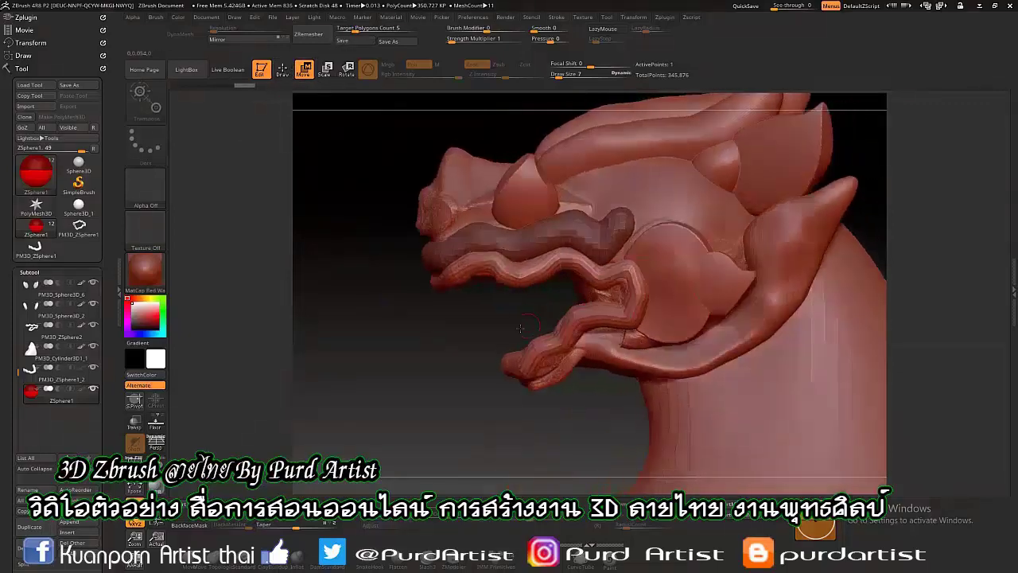
left_click_drag(403, 359, 326, 74)
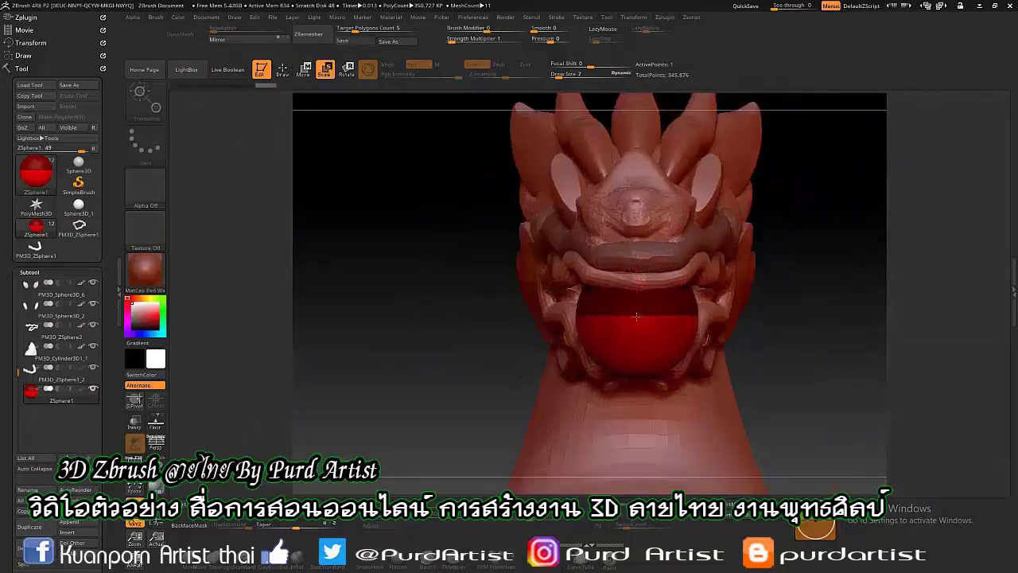
Shrink the red ZSphere further and bring it to the lower jaw's tip.
left_click_drag(637, 317, 636, 342)
left_click_drag(461, 326, 302, 80)
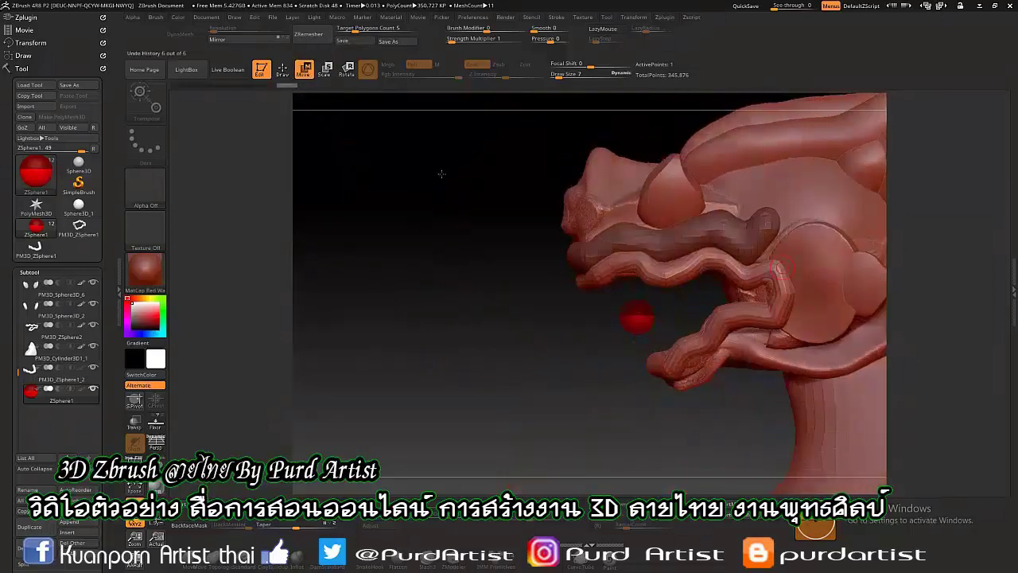
left_click_drag(492, 365, 350, 164, "alt")
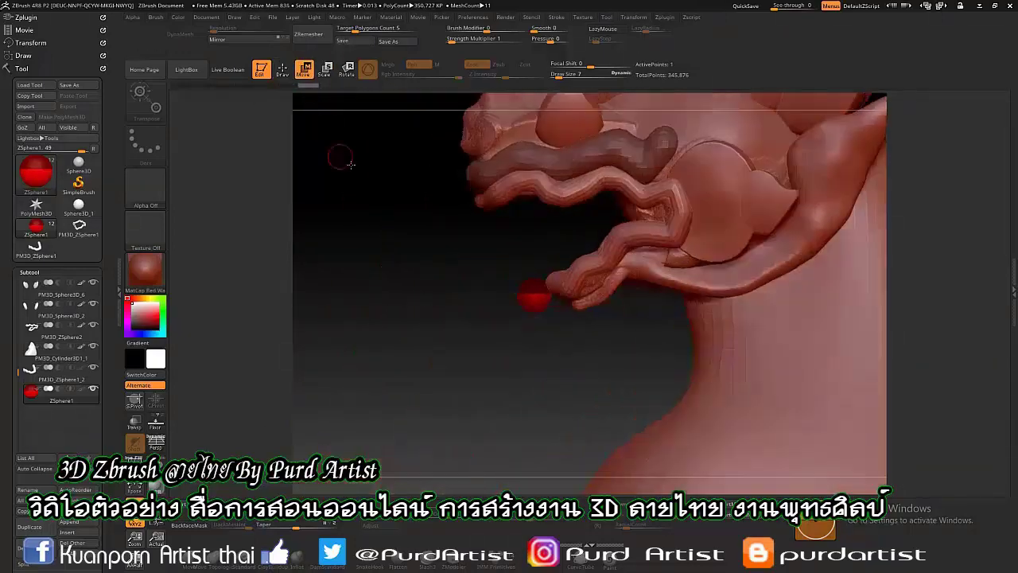
left_click_drag(583, 296, 530, 299)
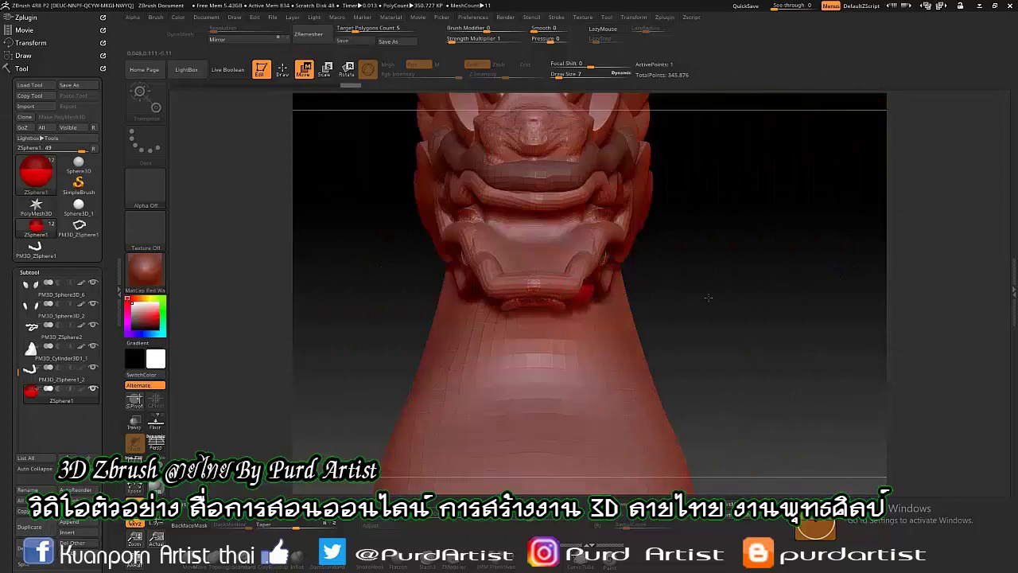
mouse_move(708, 297)
left_mouse_down()
mouse_move(412, 370)
mouse_move(459, 337)
mouse_move(454, 288)
left_mouse_up()
Lay a second ZSphere along the lower jaw and add extra spheres to the chain.
key("w")
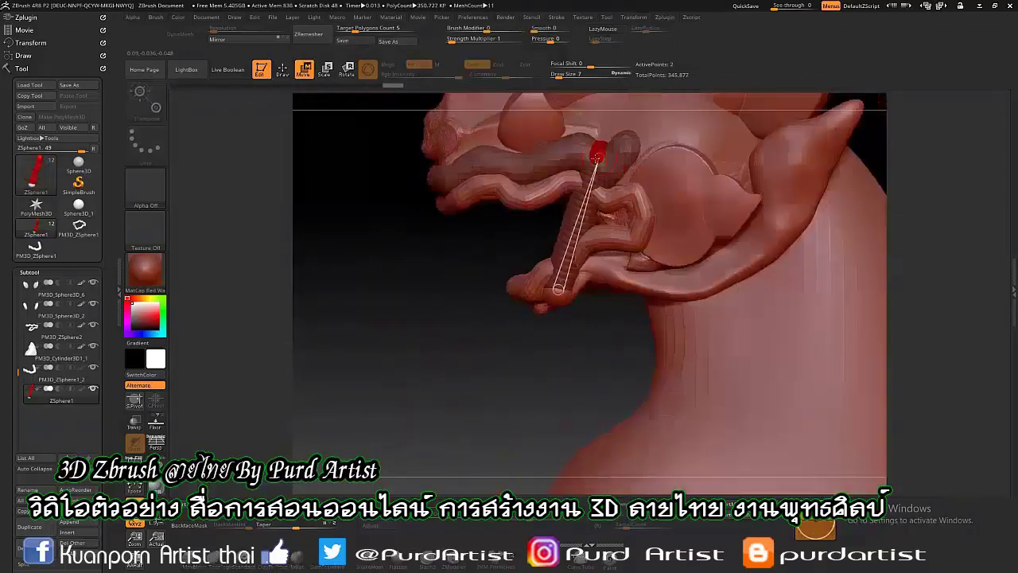
left_click_drag(557, 318, 670, 236)
key("e")
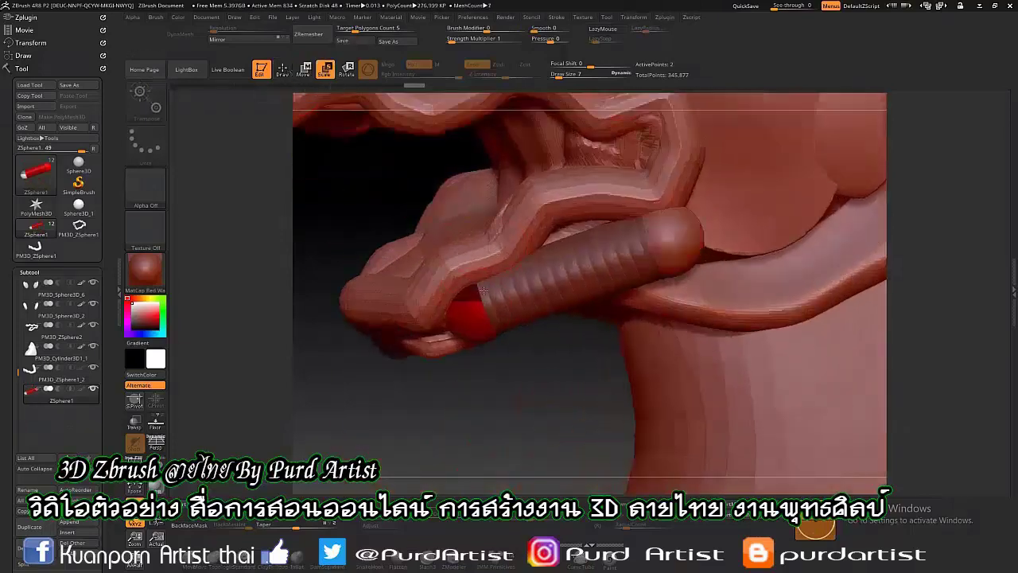
left_click(671, 236)
left_click(564, 275)
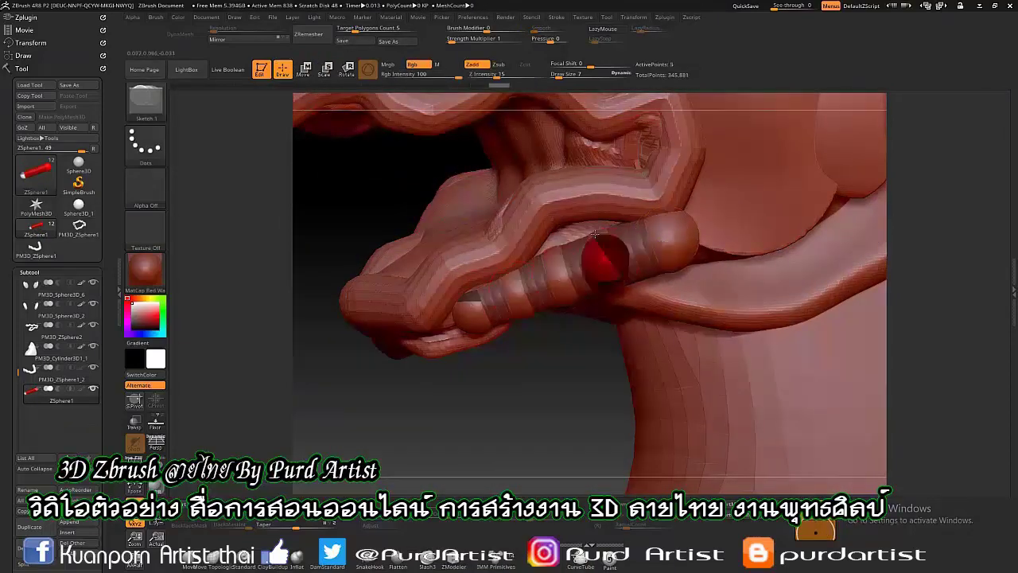
key("w")
Bend and resize the ZSphere chain so it curls along and hugs the lower jaw.
left_click_drag(549, 278, 477, 318)
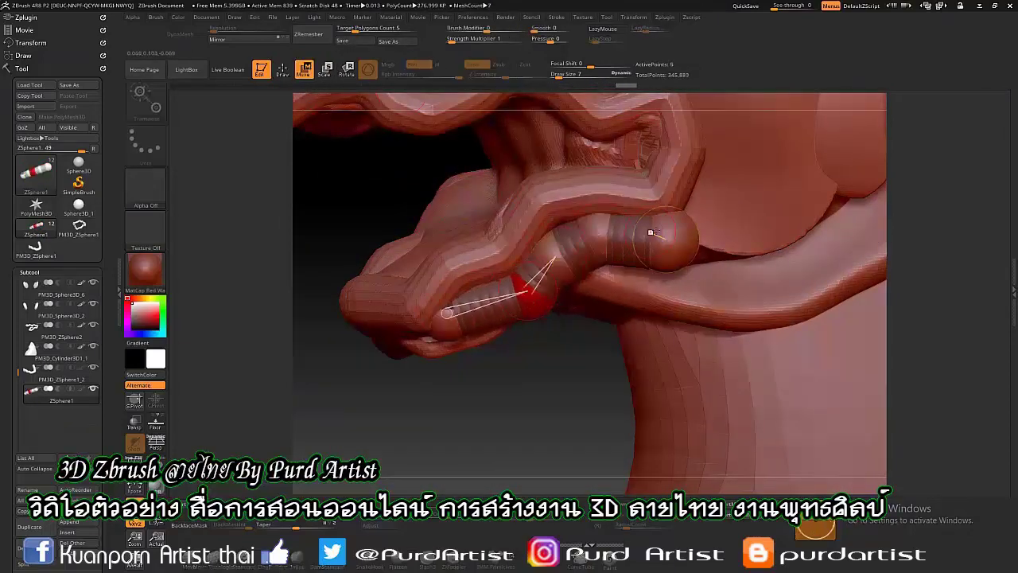
left_click_drag(523, 289, 676, 266)
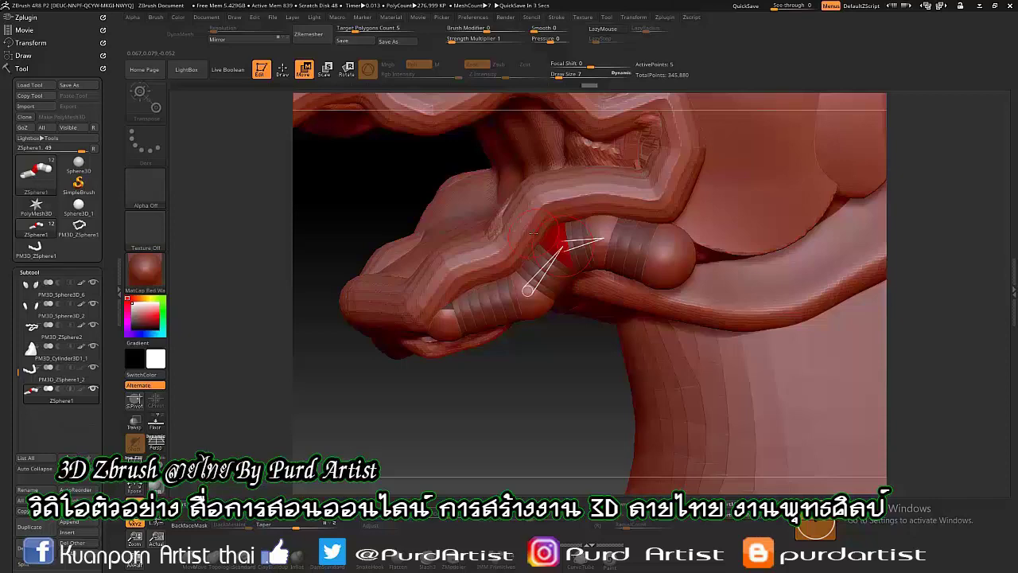
left_click_drag(533, 233, 557, 239)
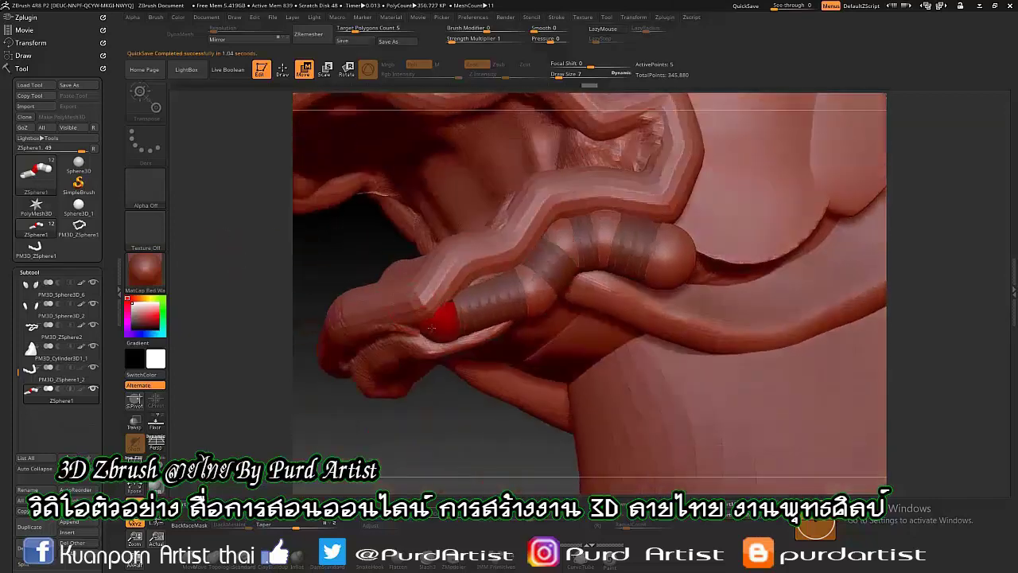
left_click_drag(430, 326, 415, 329)
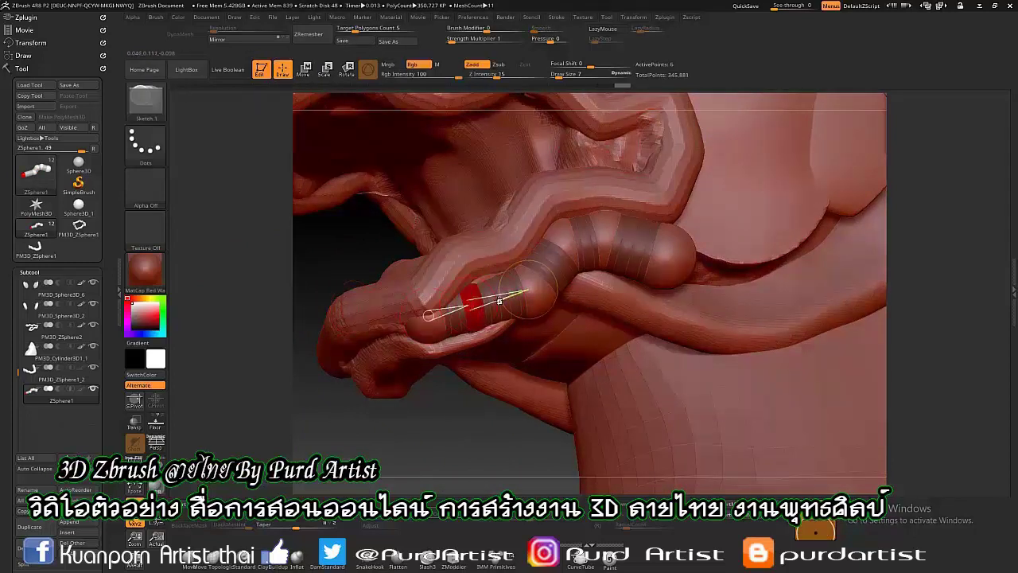
key("e")
left_click_drag(428, 315, 426, 319)
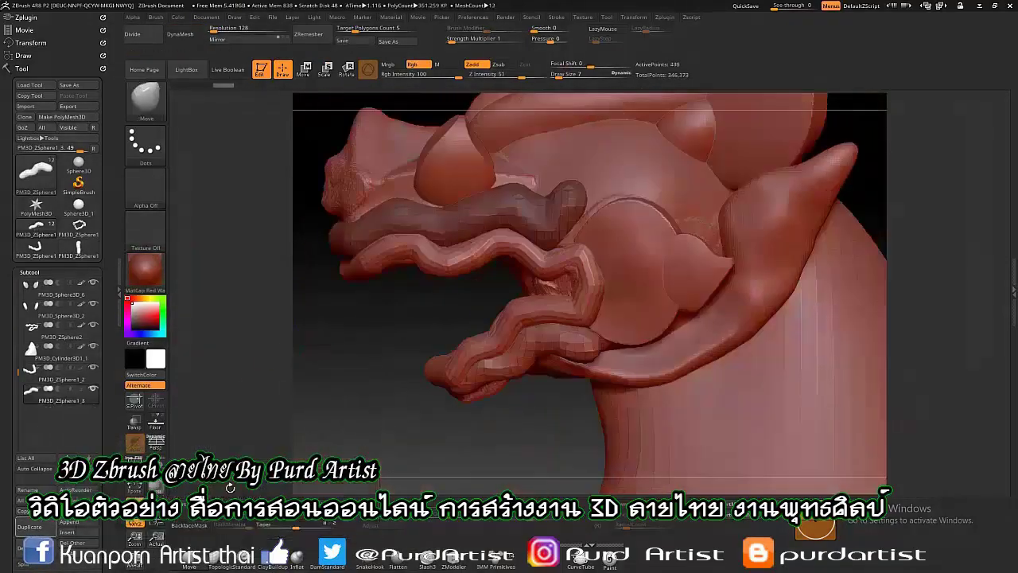
Raise the brush Draw Size to 73 and select the PM3D_Cylinder3D_1 neck subtool.
left_click_drag(399, 351, 389, 343)
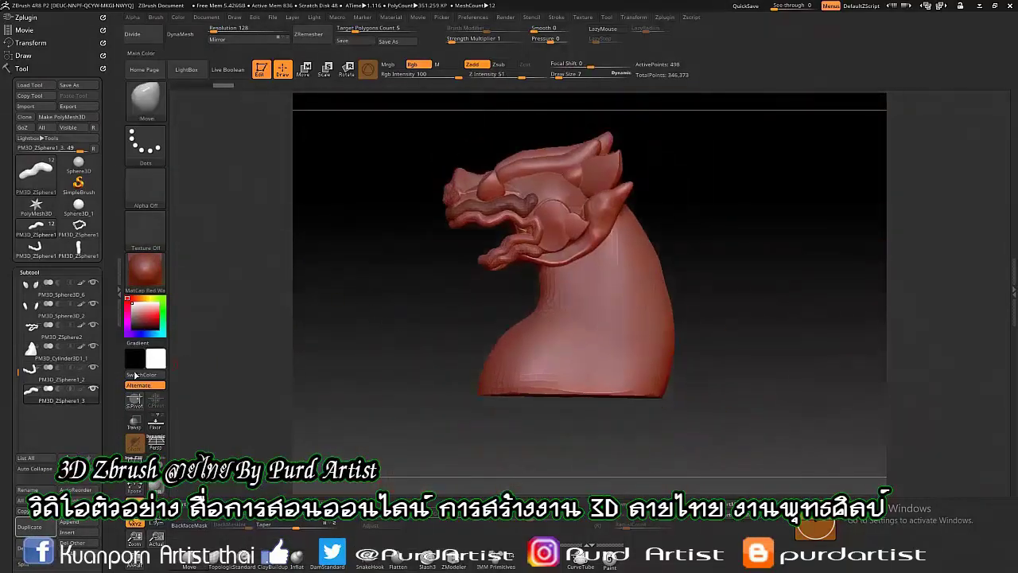
left_click_drag(408, 346, 363, 336)
key("space")
left_click_drag(469, 306, 528, 318)
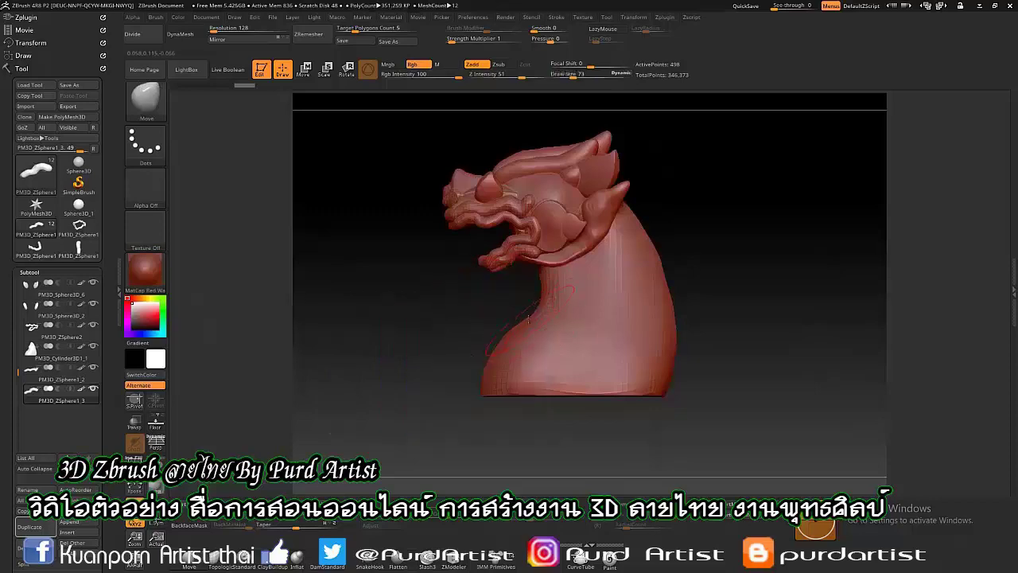
left_click(75, 357)
mouse_move(580, 359)
left_mouse_down()
mouse_move(569, 366)
mouse_move(732, 319)
mouse_move(327, 232)
left_mouse_up()
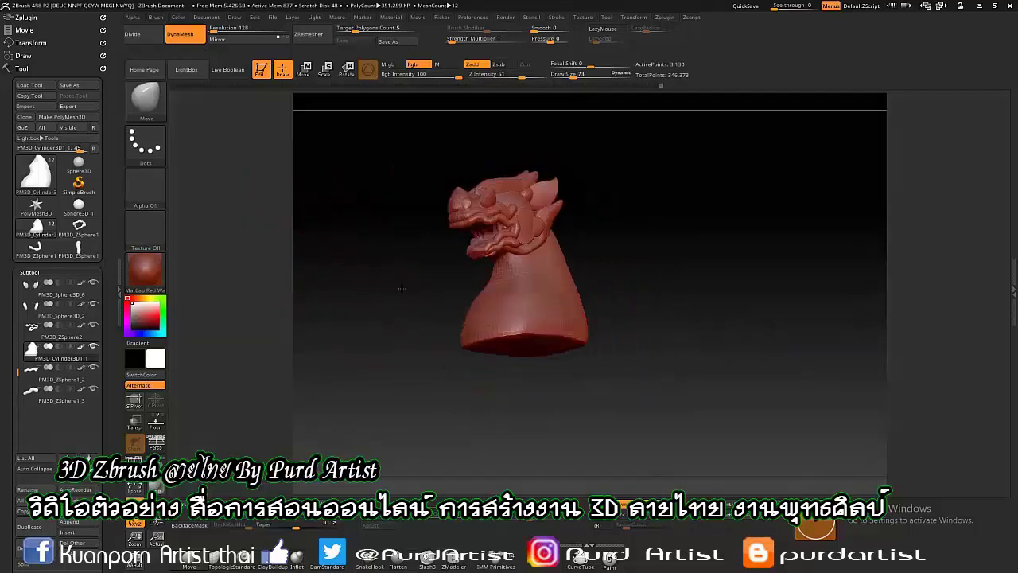